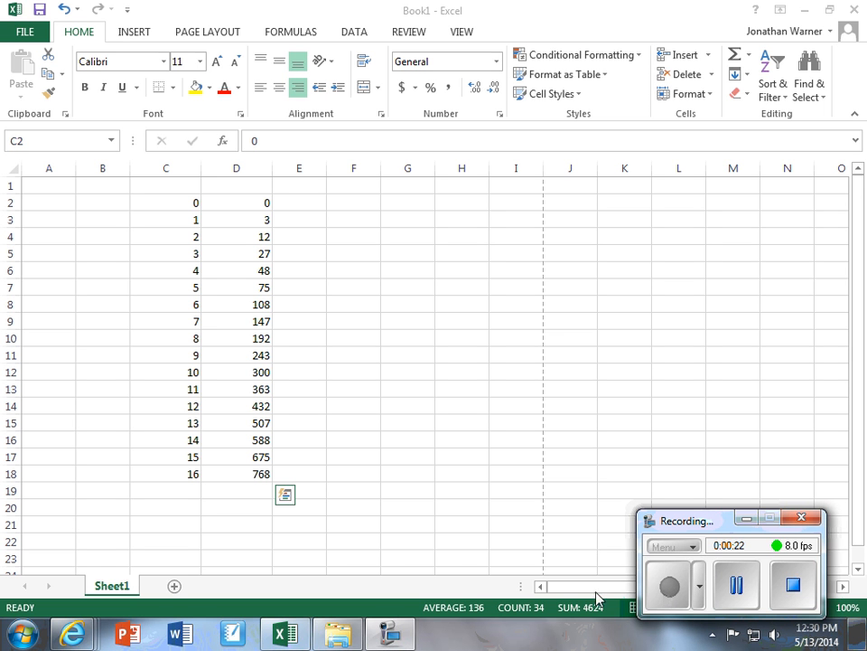
click(131, 35)
click(207, 33)
click(291, 32)
click(367, 38)
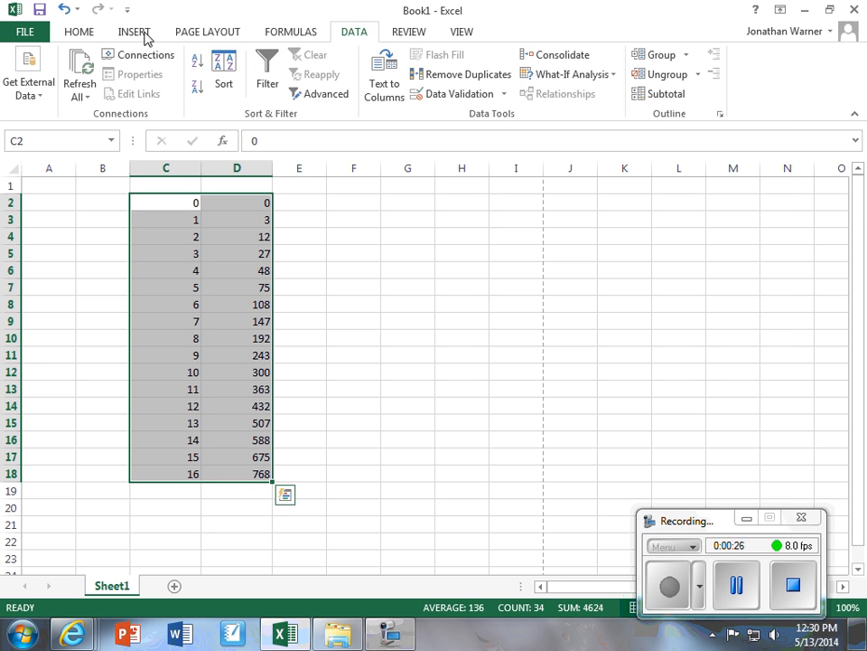
click(126, 34)
click(74, 35)
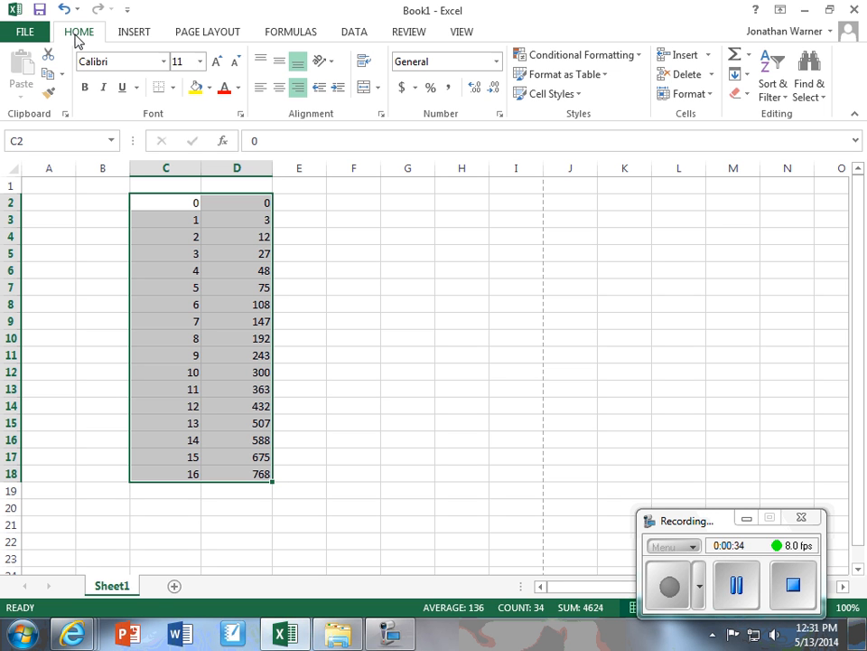
click(354, 305)
drag(172, 202, 217, 472)
click(555, 325)
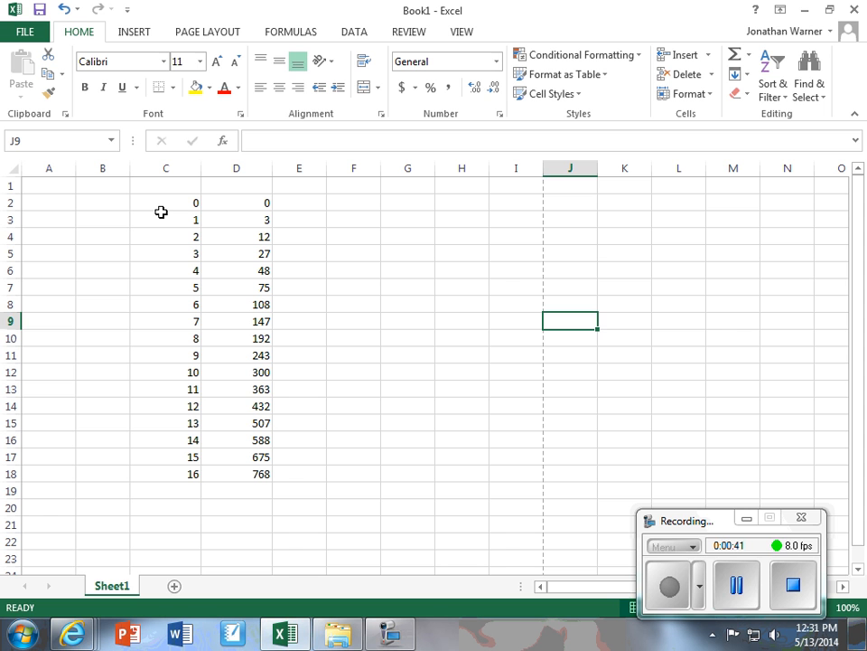
Step: Enter the header "Time (s)" in cell C1 above the first data column
click(173, 185)
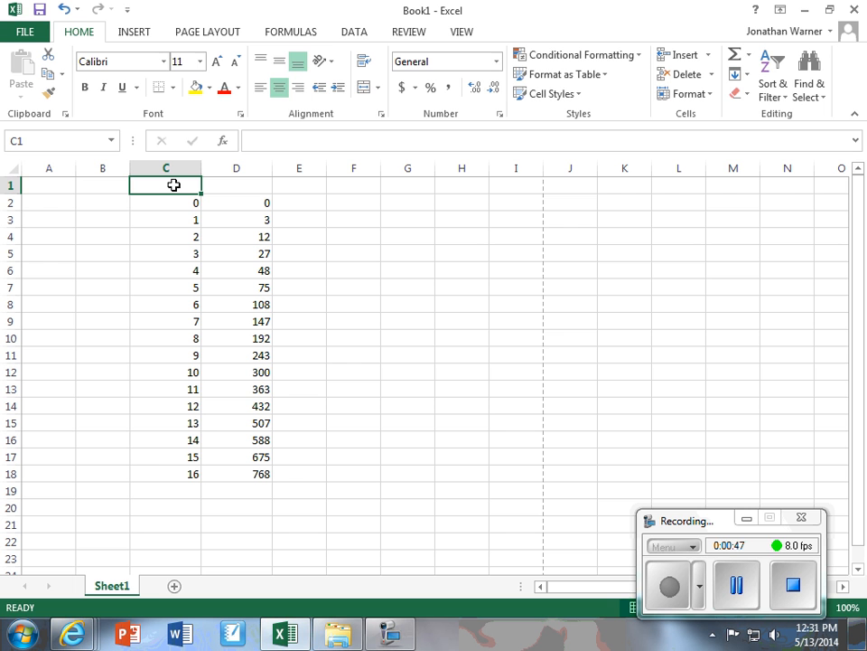
text(Time)
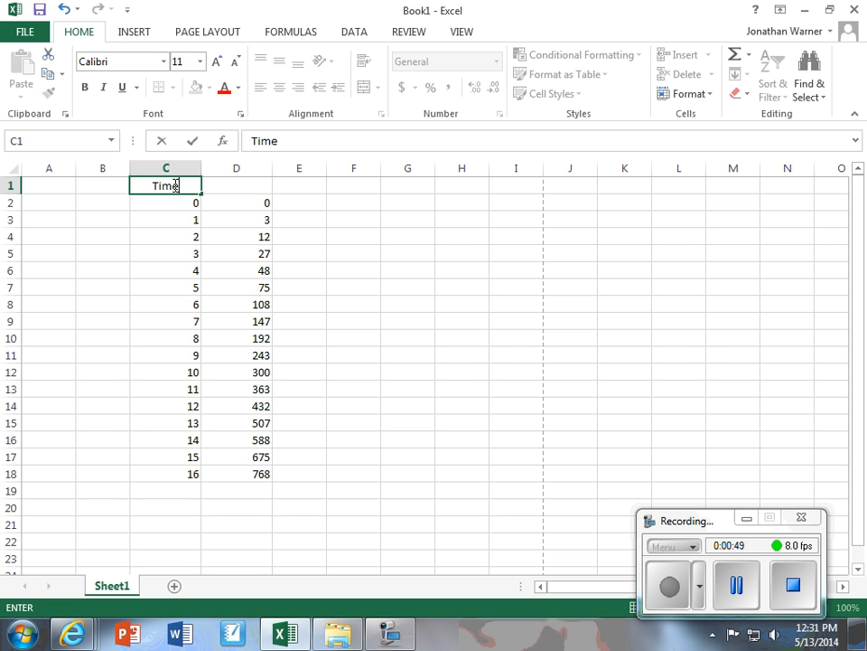
text( (S\)
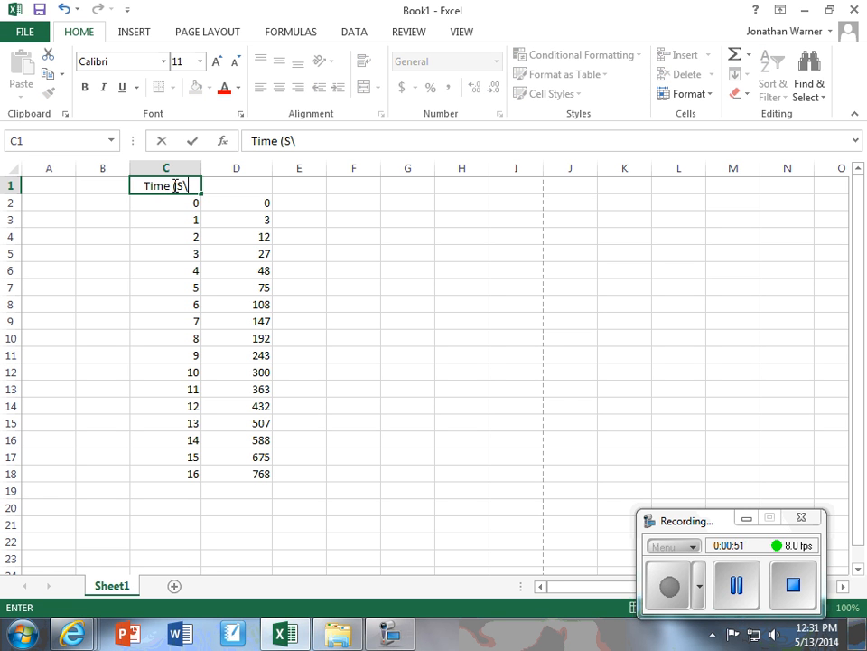
key(BackSpace)
key(BackSpace)
text(s))
key(Tab)
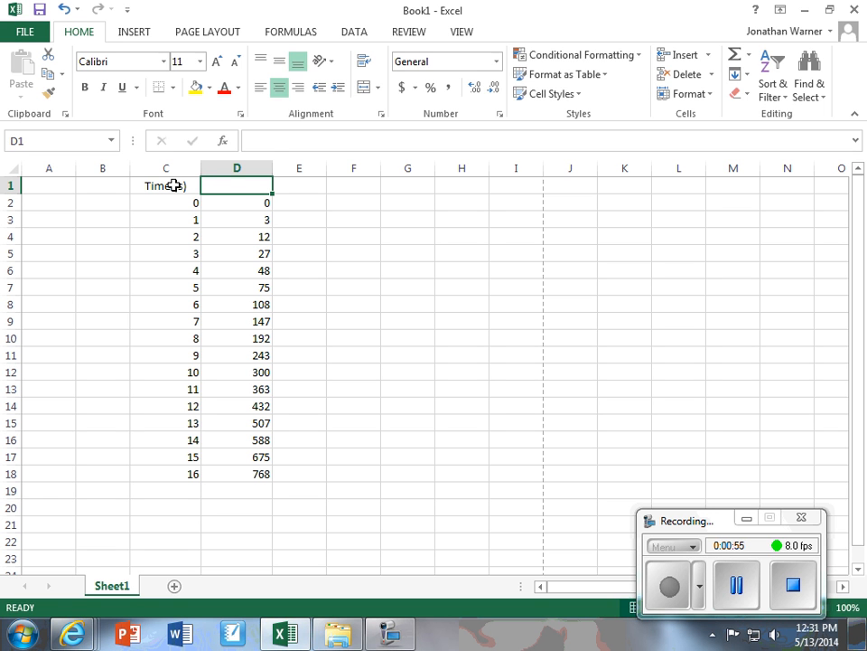
Step: Enter the header "Position (cm)" in cell D1 above the second data column
text(Postio)
key(BackSpace)
key(BackSpace)
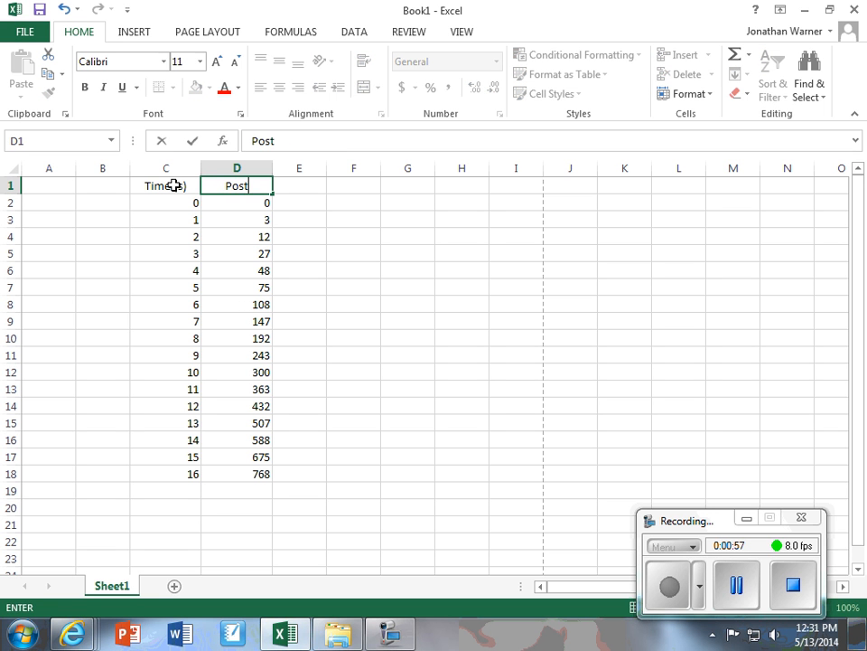
key(BackSpace)
text(ition (cm))
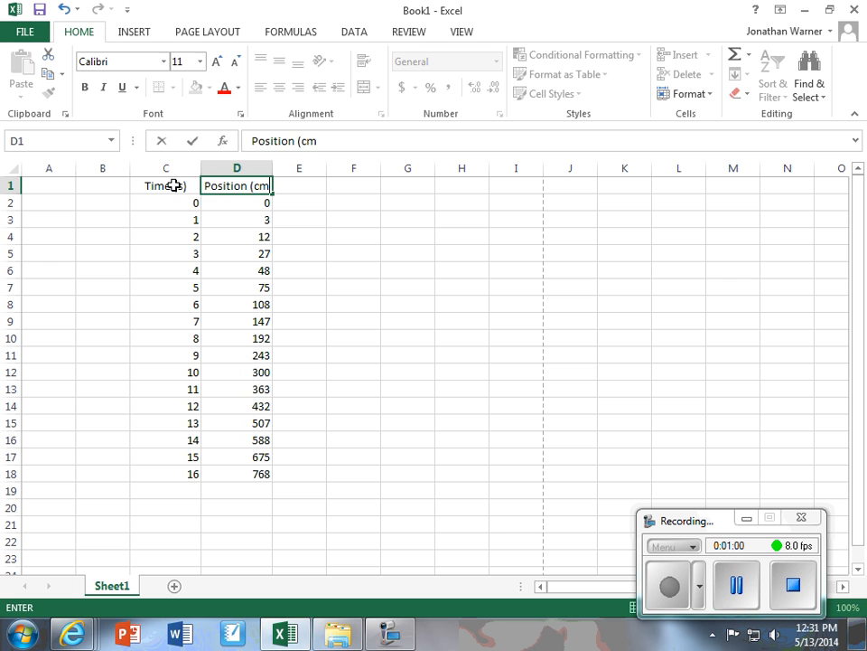
key(Return)
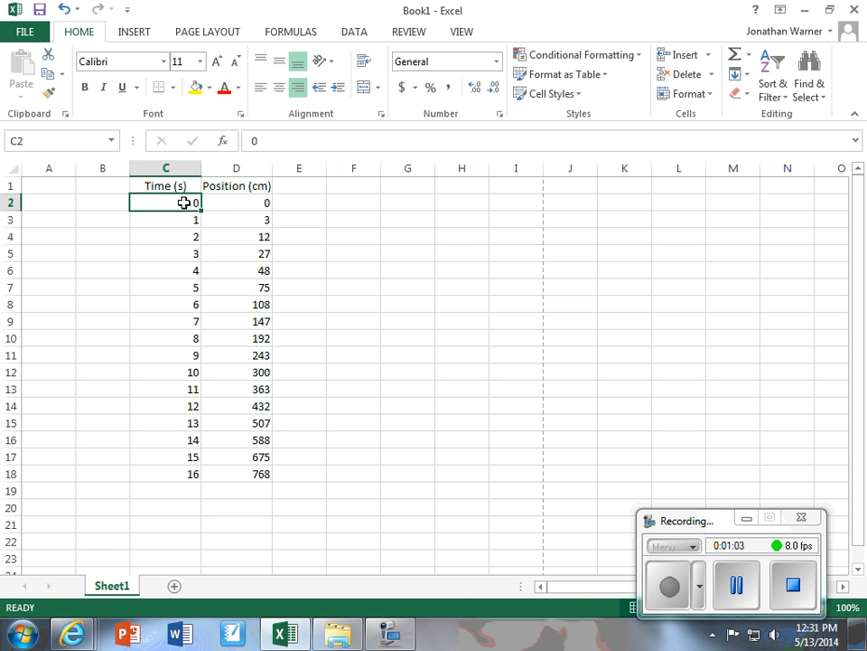
drag(183, 203, 179, 469)
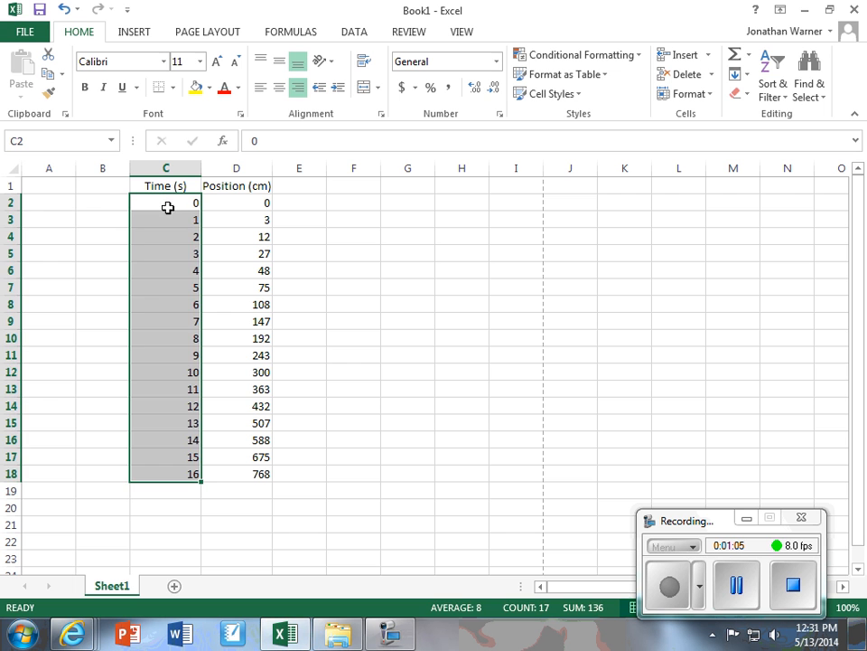
click(168, 208)
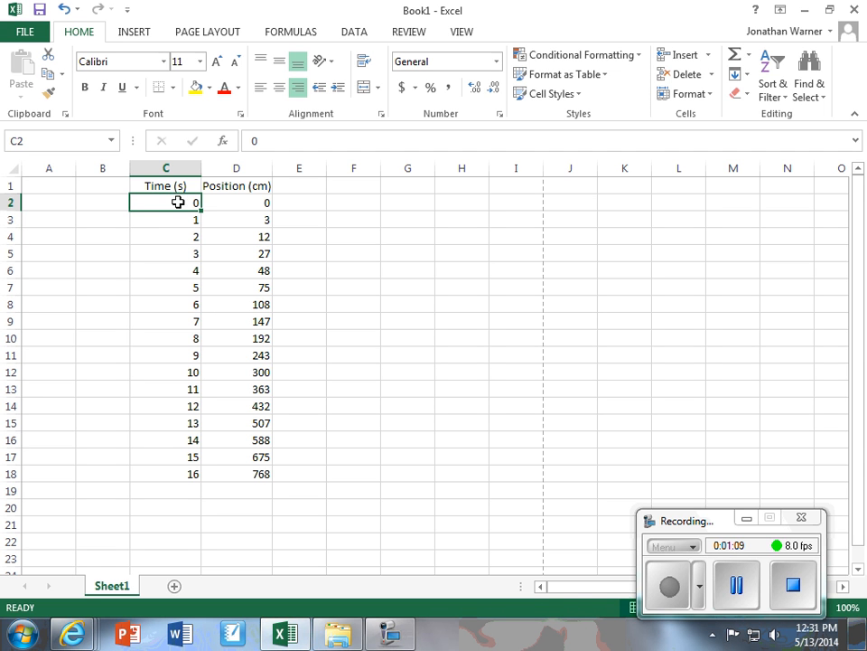
drag(178, 201, 174, 474)
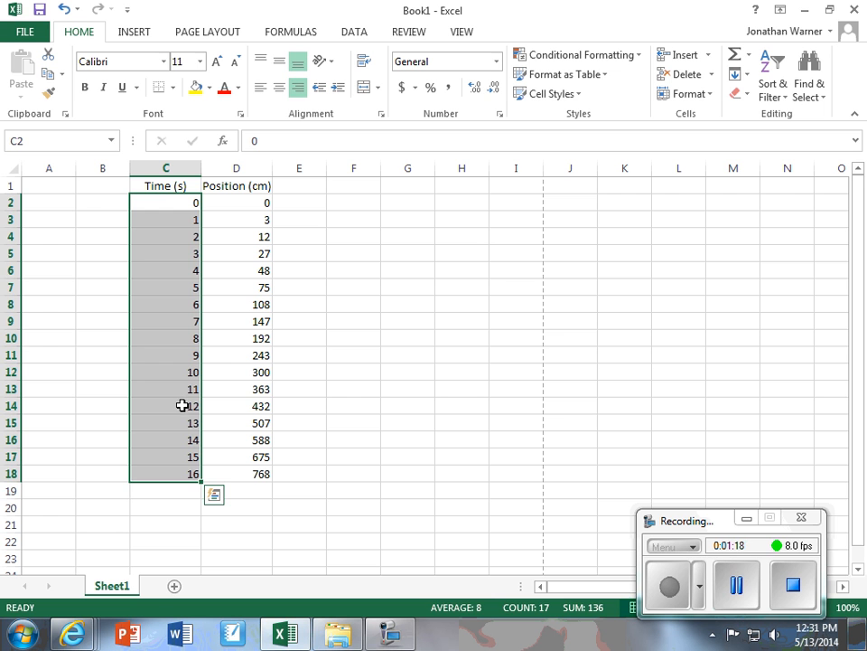
click(191, 492)
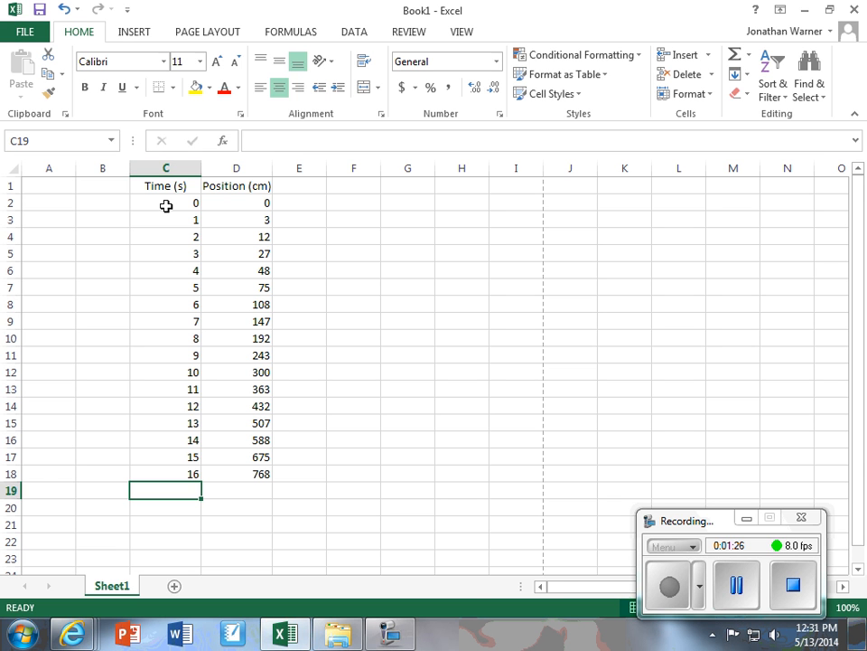
drag(167, 186, 164, 476)
click(353, 270)
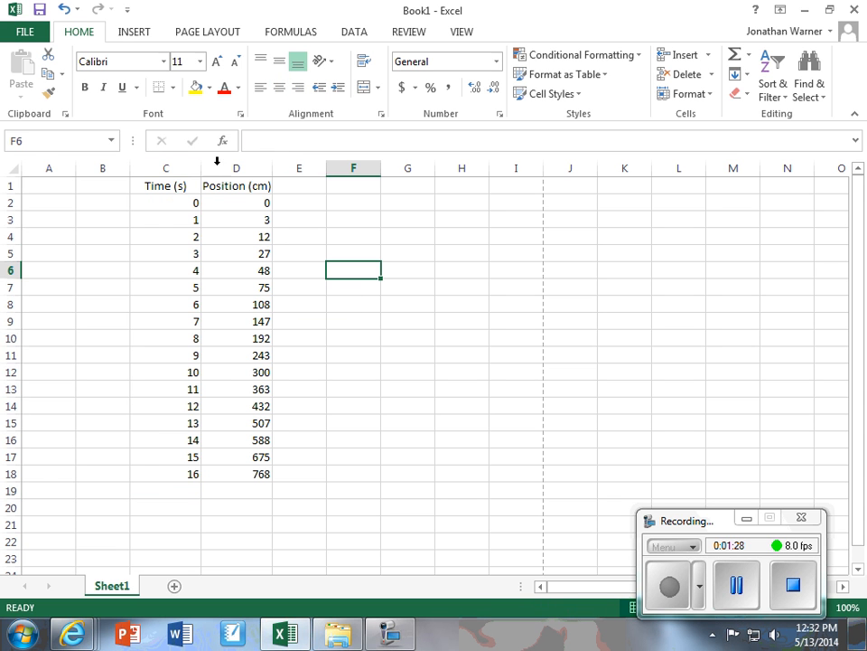
drag(173, 168, 248, 169)
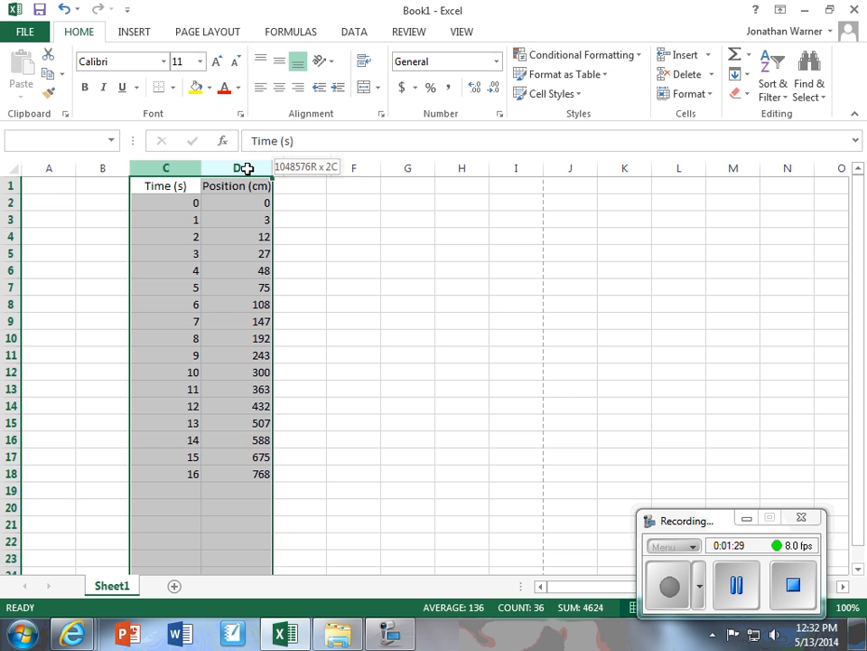
click(366, 222)
Step: Widen columns C and D together to an equal width several times that of the neighbouring columns
drag(139, 167, 222, 170)
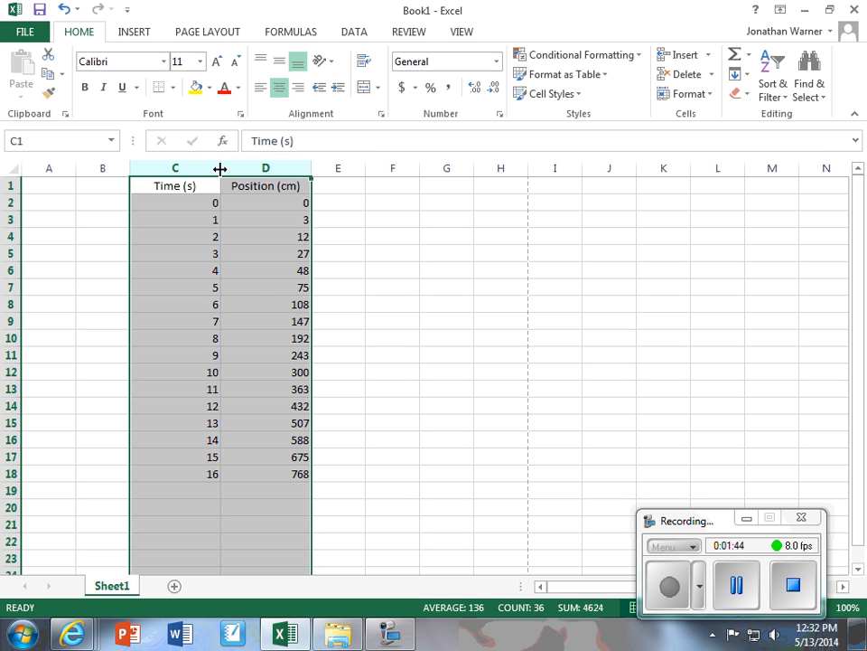
click(220, 169)
drag(219, 169, 439, 168)
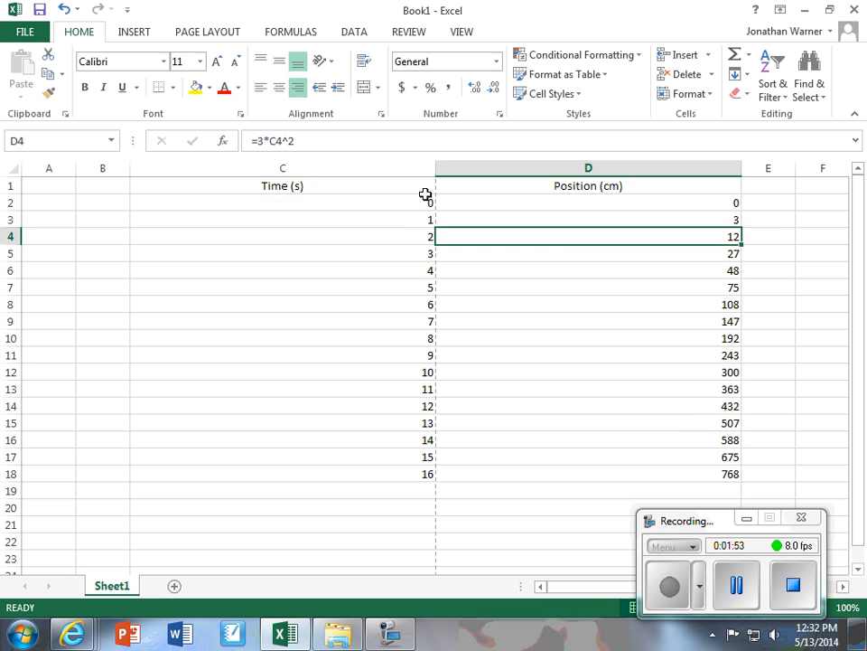
Step: Left-align the Time (s) and Position (cm) headers in cells C1:D1
drag(361, 186, 457, 186)
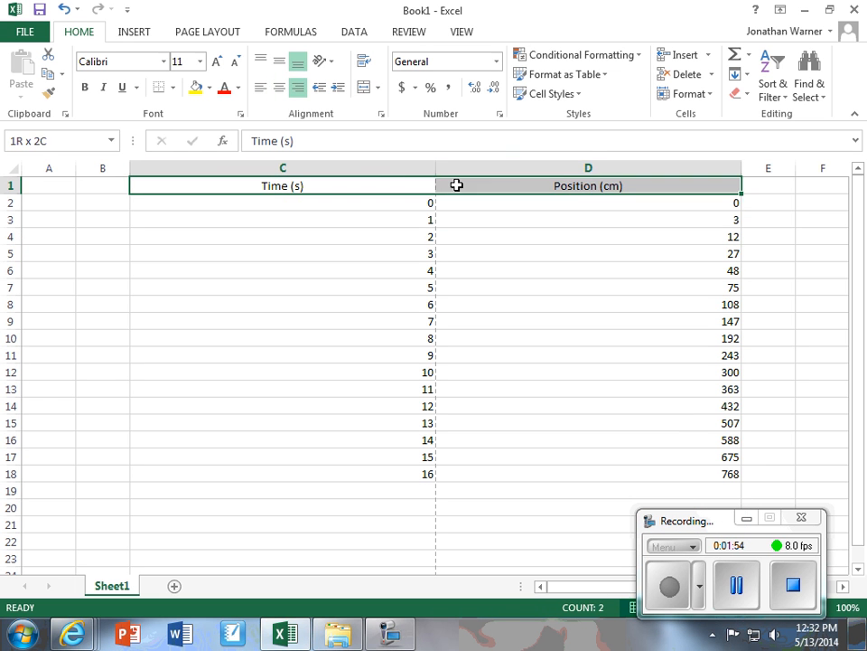
click(259, 88)
click(303, 253)
Step: Compare the alignment of the headers in C1:D1 with that of the values below them in both columns
click(210, 185)
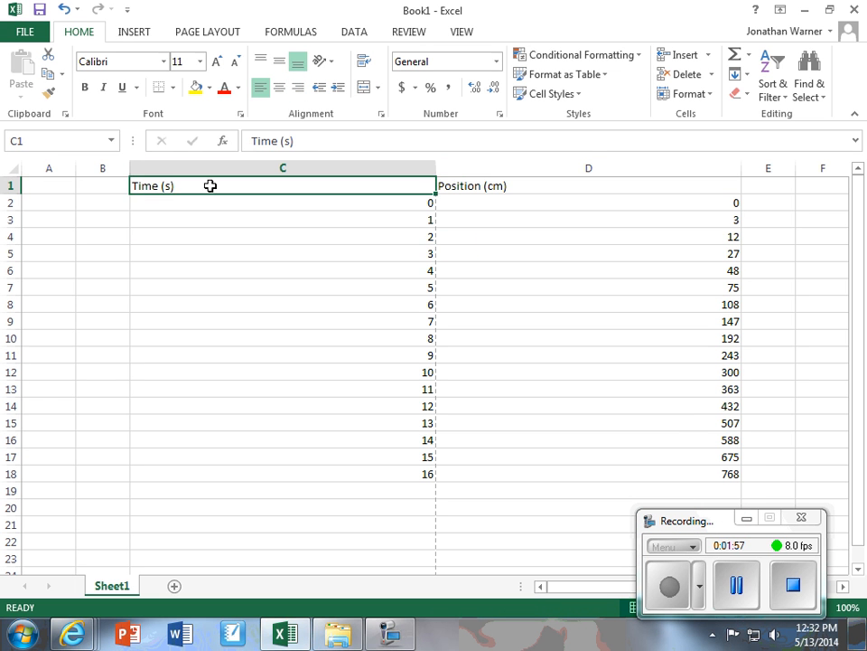
click(496, 185)
click(298, 185)
click(496, 186)
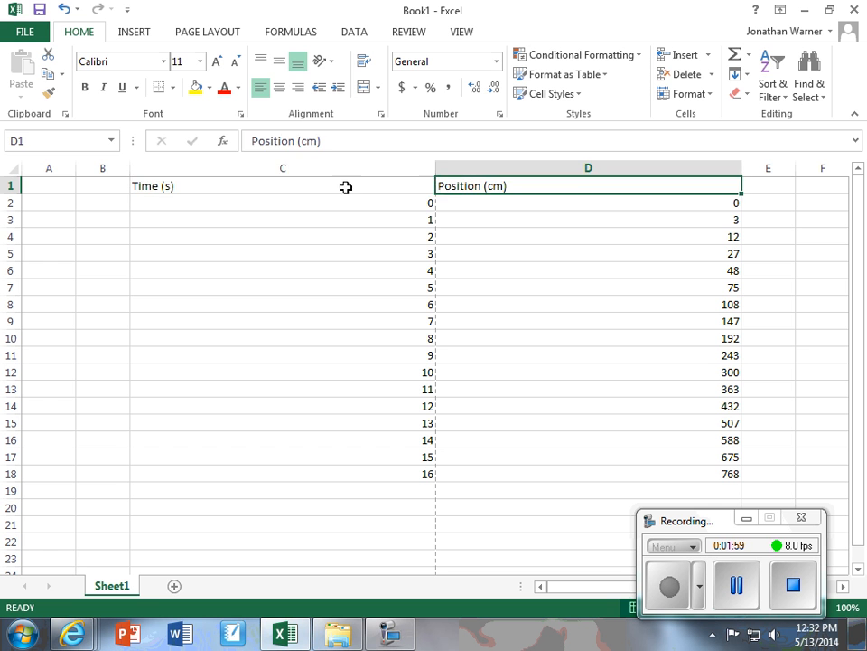
click(341, 186)
click(461, 190)
click(410, 202)
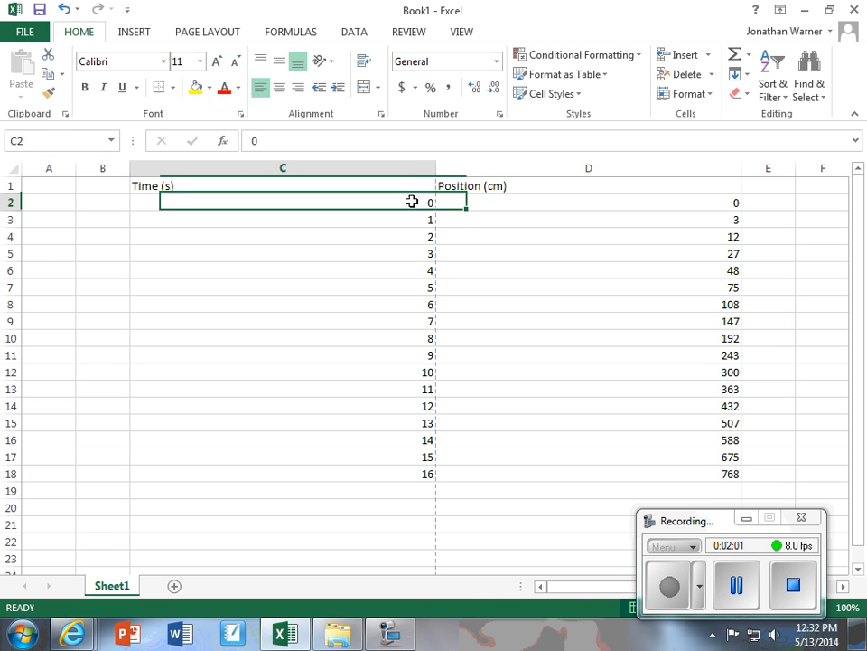
drag(410, 201, 397, 470)
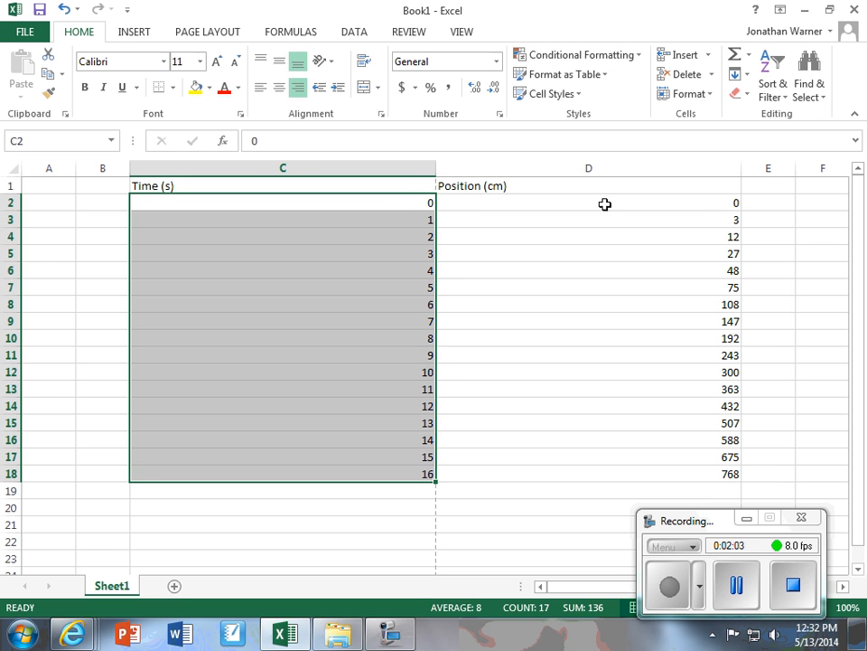
drag(607, 203, 608, 471)
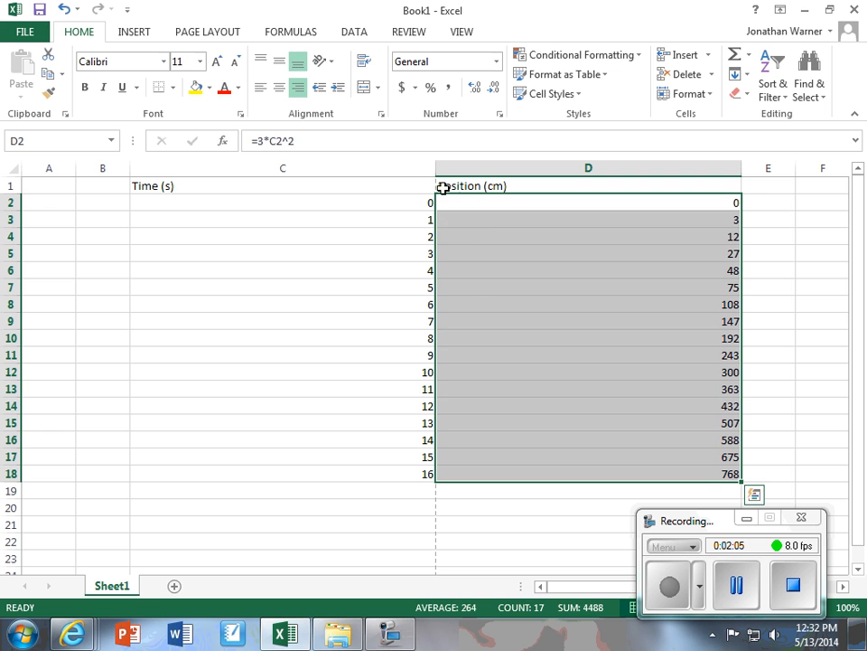
click(417, 201)
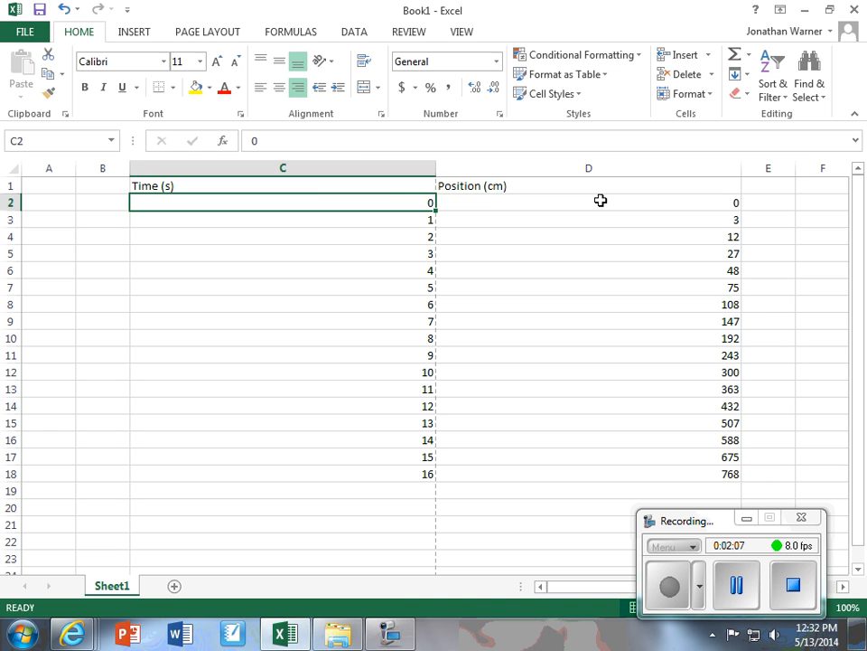
Step: Set the print scaling to Fit Sheet on One Page and return to the worksheet
key(ctrl+p)
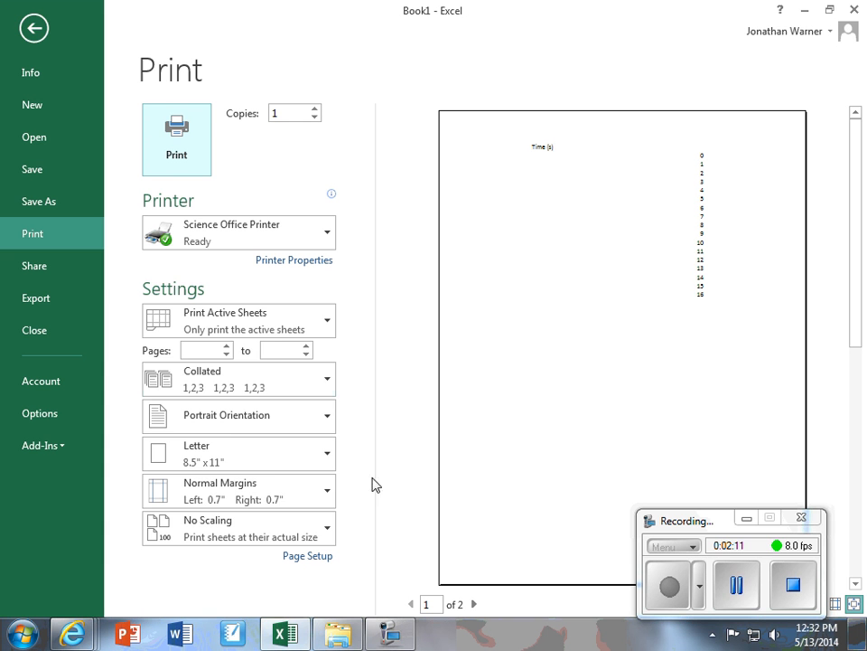
click(250, 532)
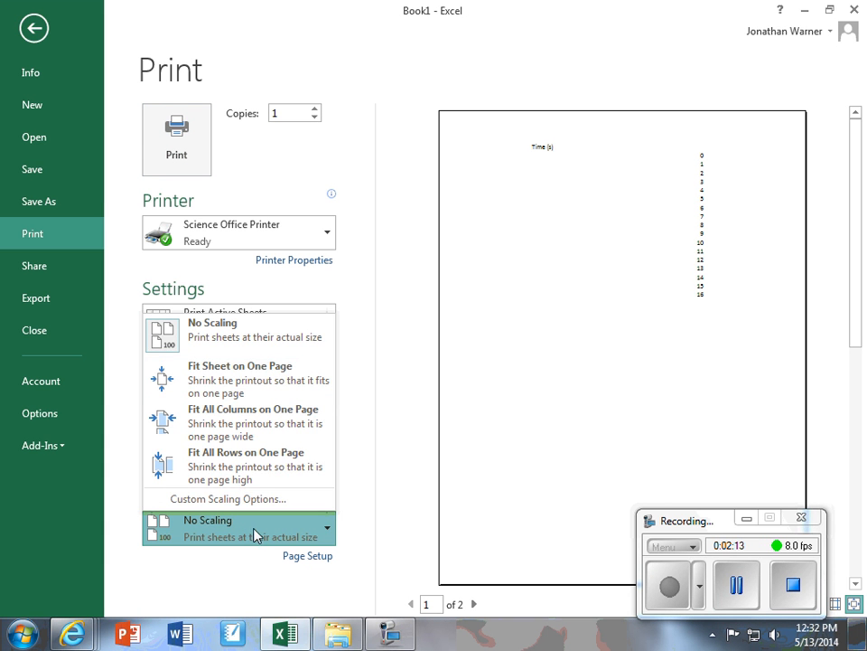
click(252, 373)
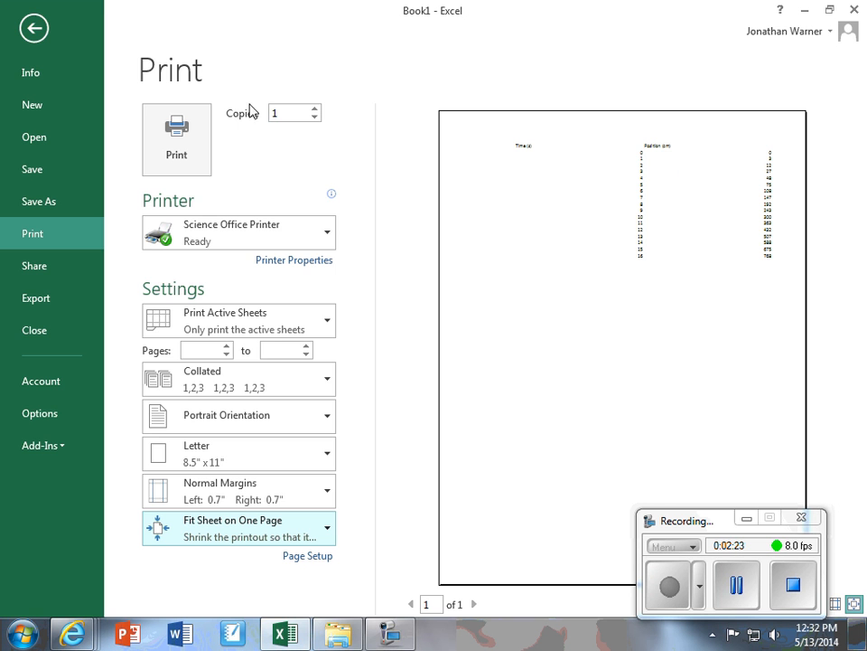
click(33, 28)
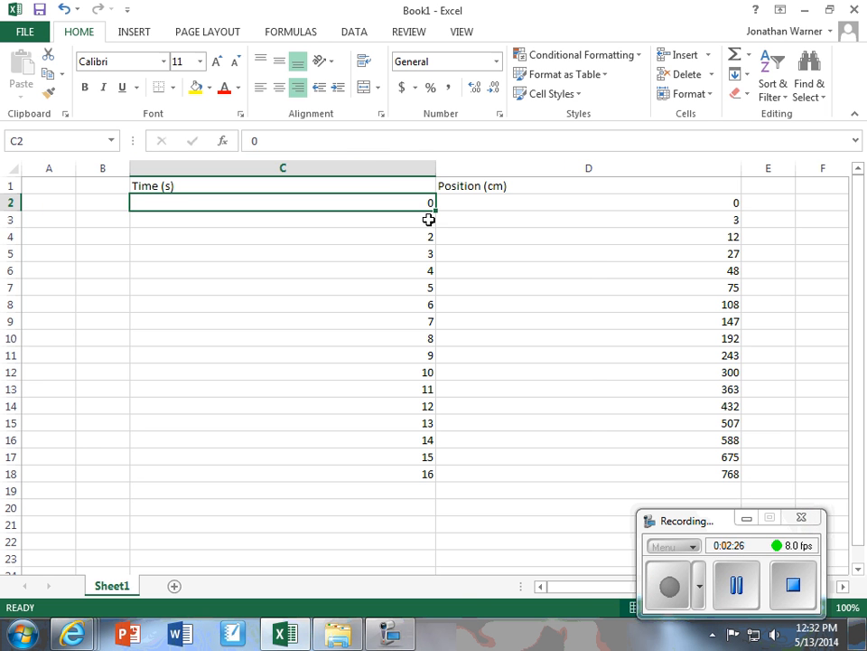
Step: Centre the contents of columns C and D and narrow both equally to just fit the Position (cm) header
drag(383, 169, 486, 170)
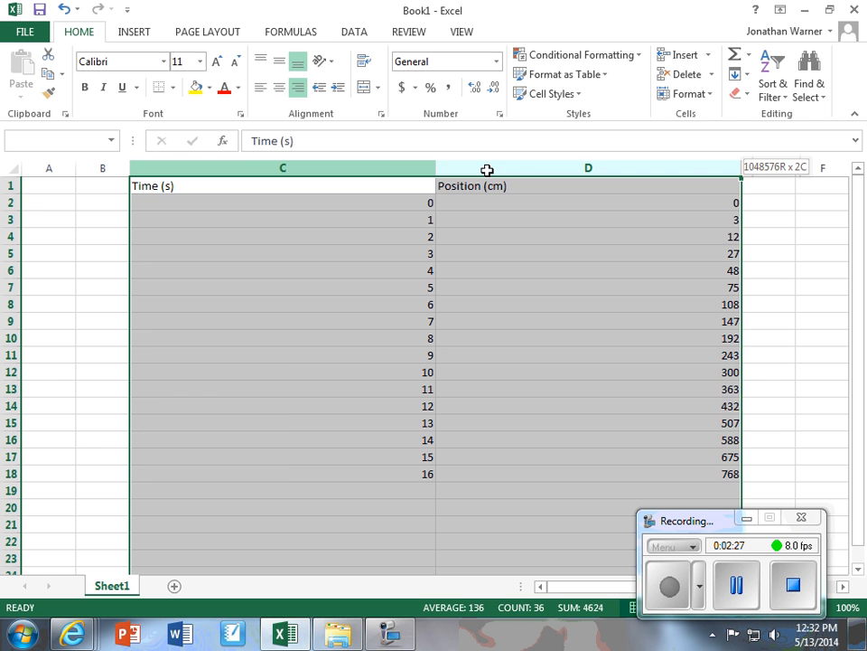
click(279, 88)
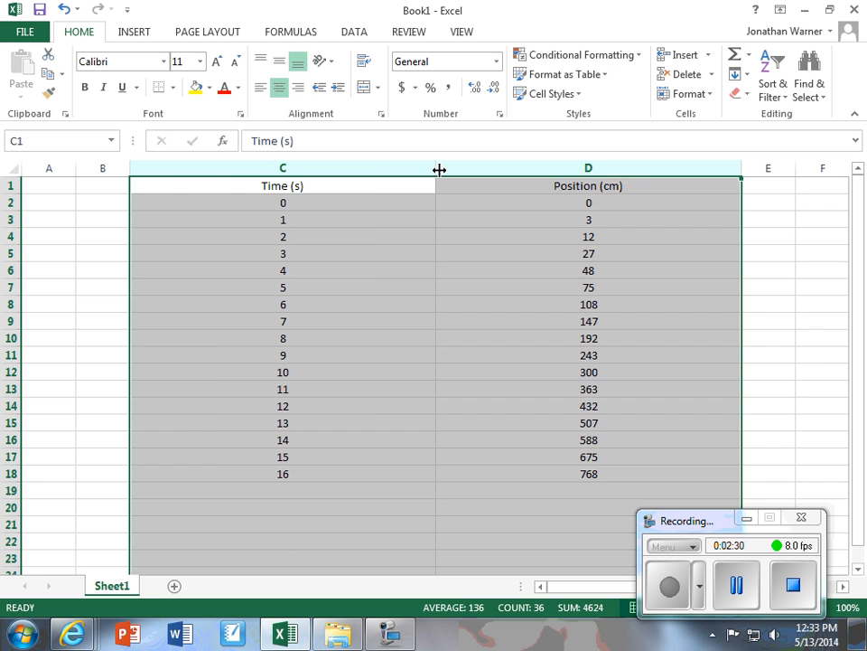
drag(439, 170, 201, 169)
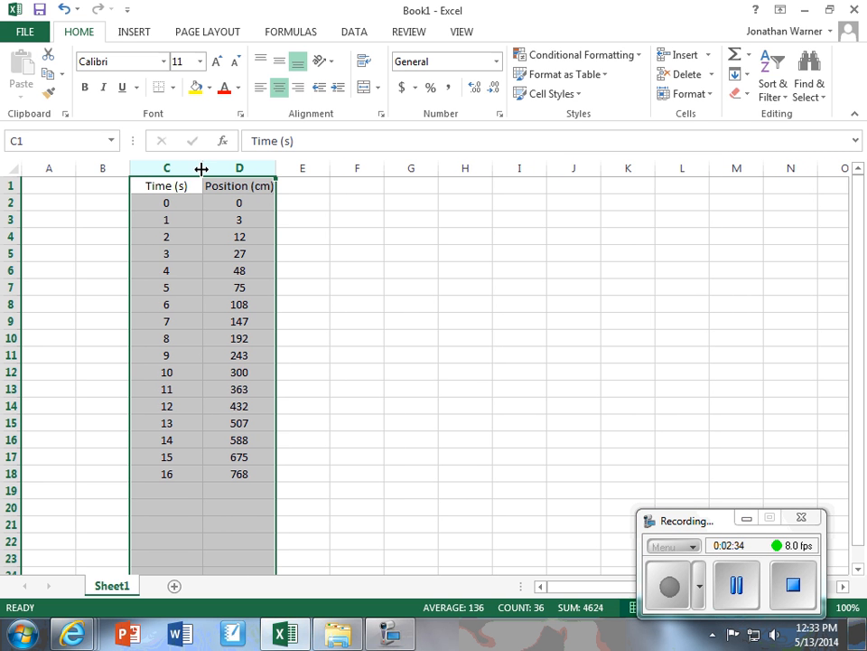
click(220, 182)
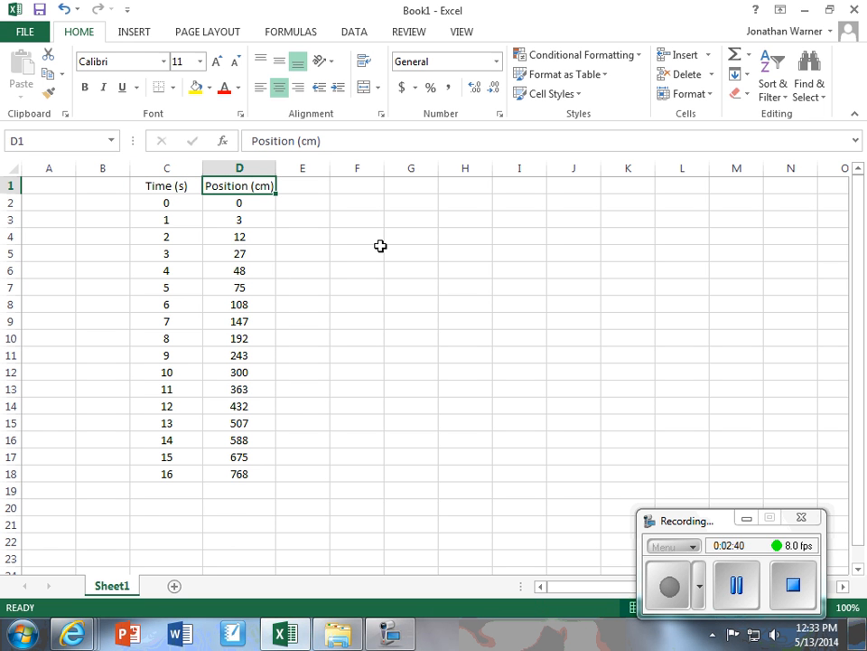
click(261, 200)
click(261, 218)
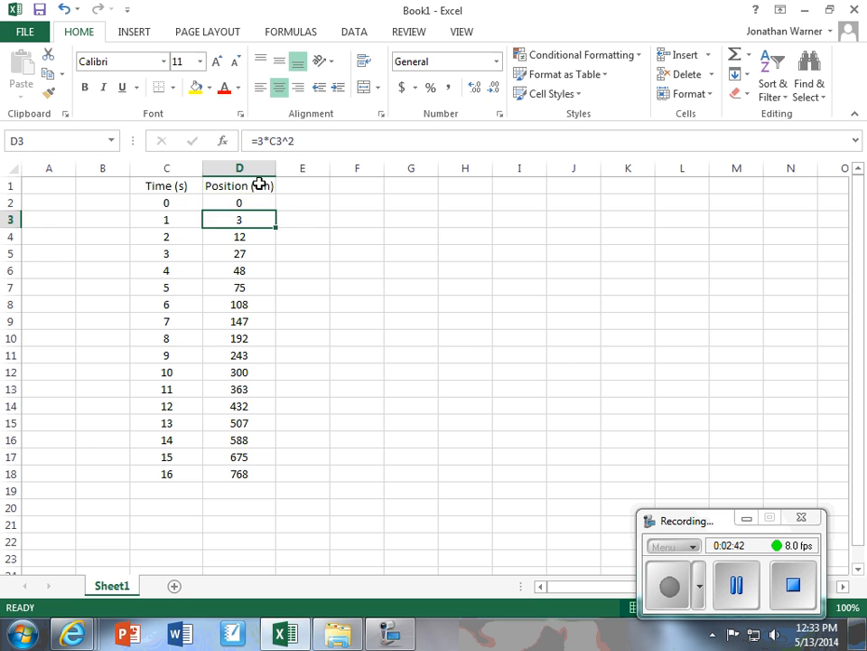
click(259, 185)
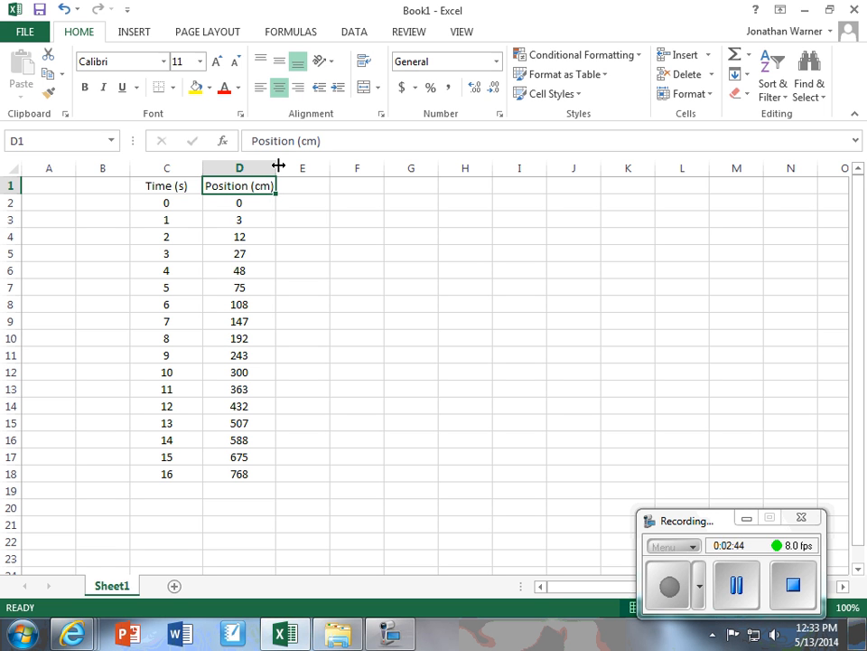
Step: Check the unit in the Position (cm) header and the formulas in D5:D6, and widen column C slightly
double_click(252, 185)
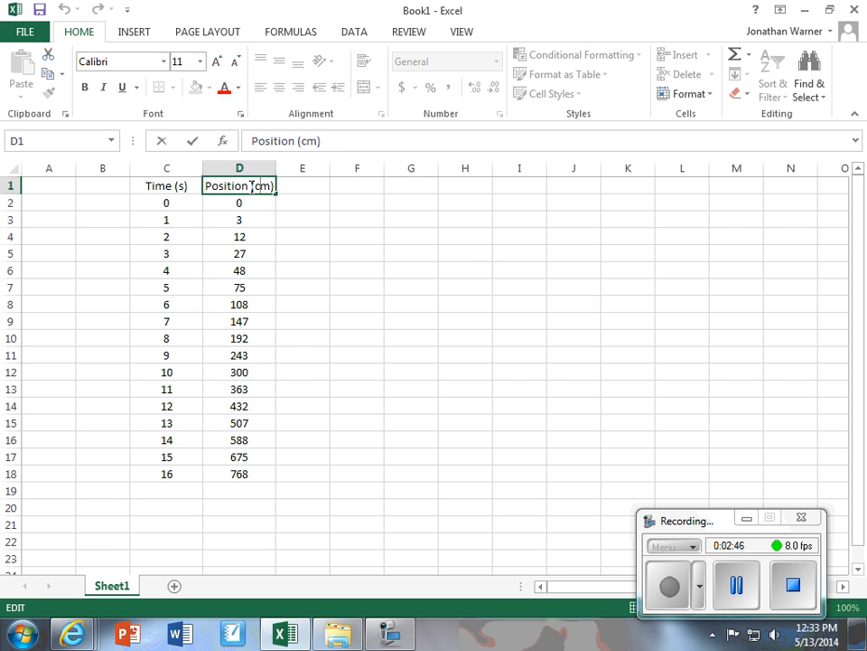
drag(252, 185, 300, 186)
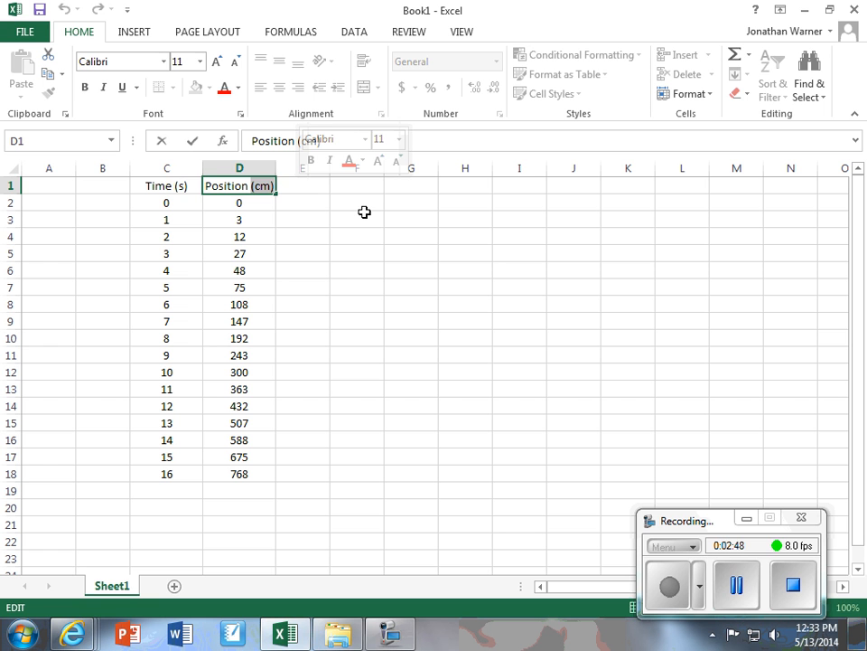
click(354, 201)
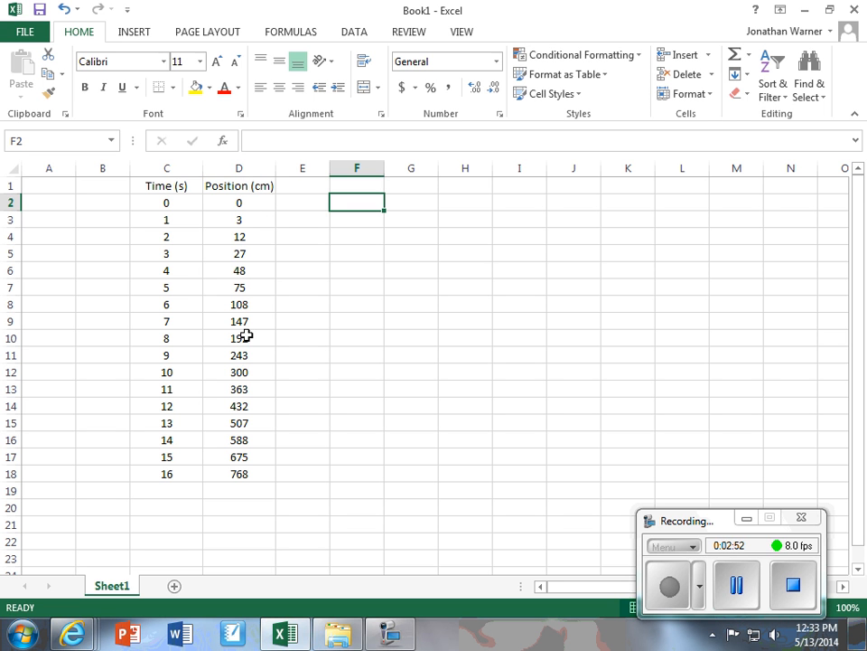
click(256, 270)
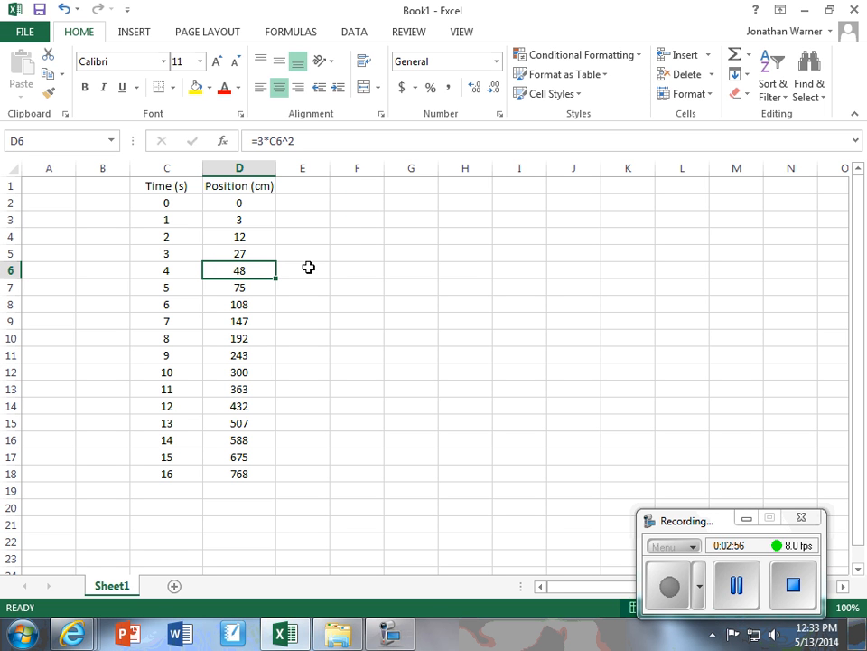
click(262, 253)
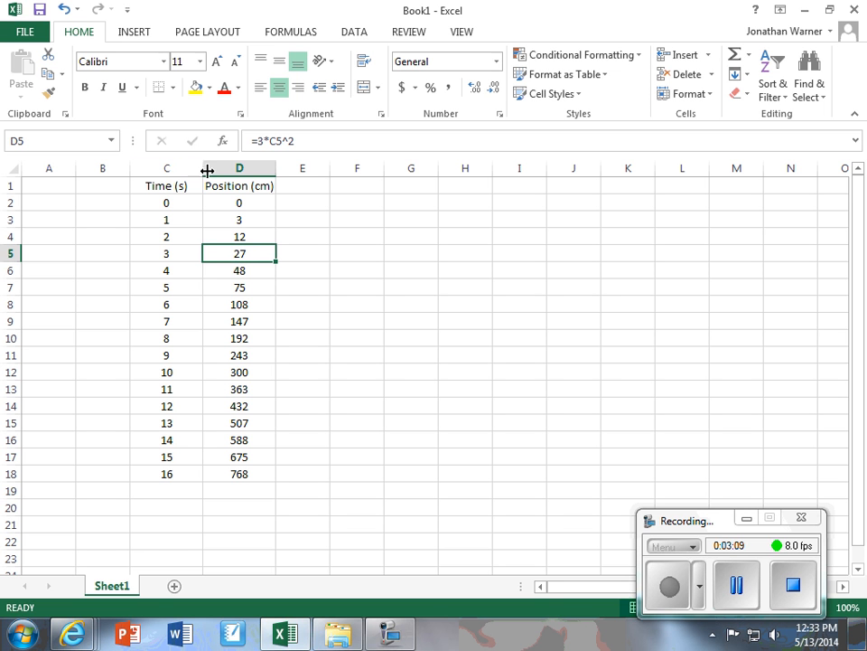
drag(203, 169, 209, 169)
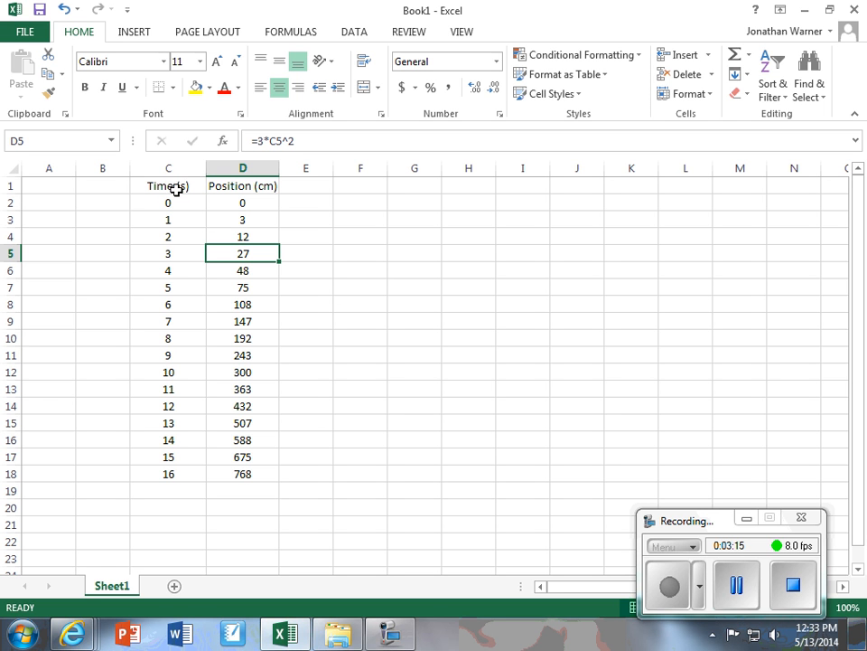
Step: Insert a markers-only scatter chart of the data in C1:D18 and place it beside the table so no values are covered
drag(156, 183, 245, 474)
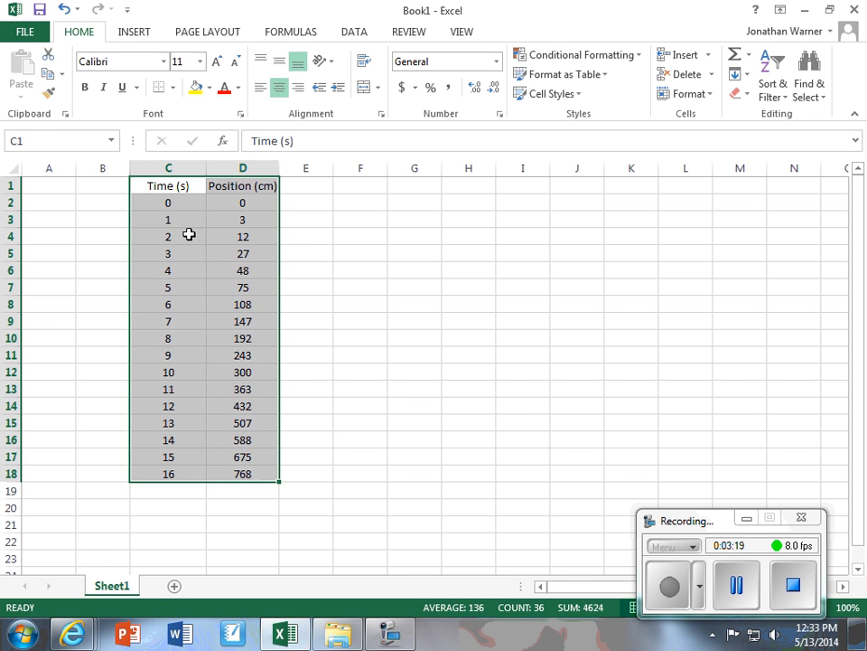
drag(167, 184, 265, 469)
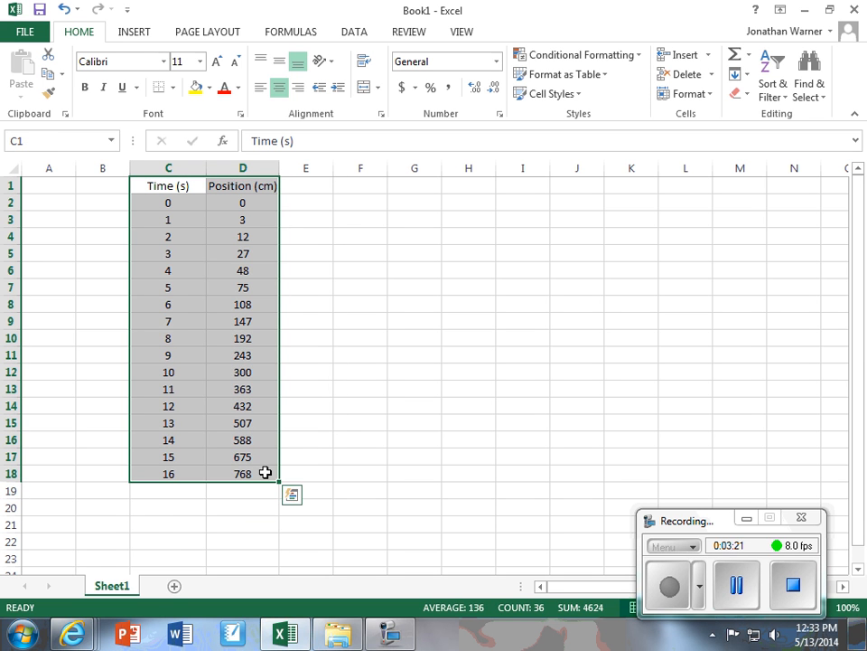
click(136, 31)
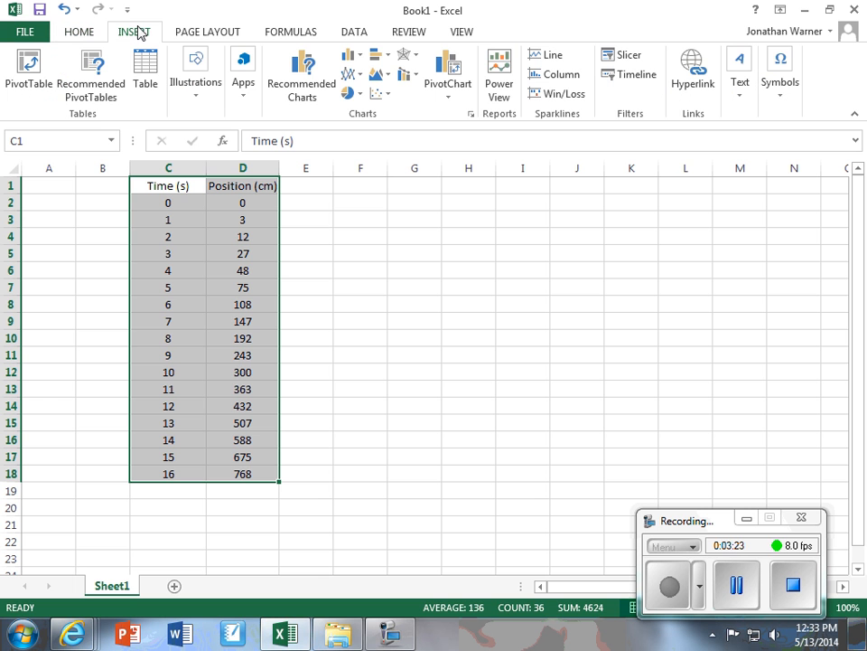
click(381, 97)
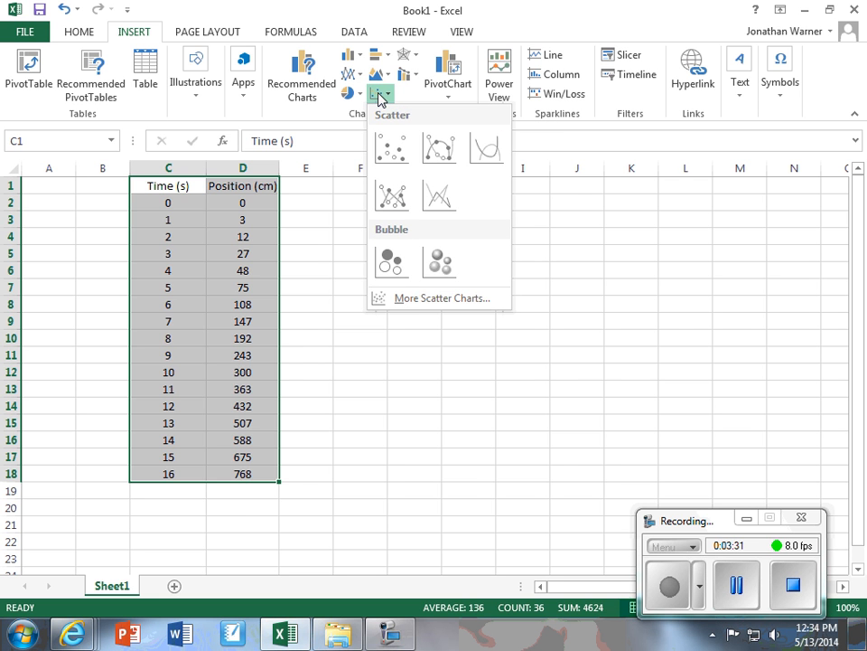
click(384, 156)
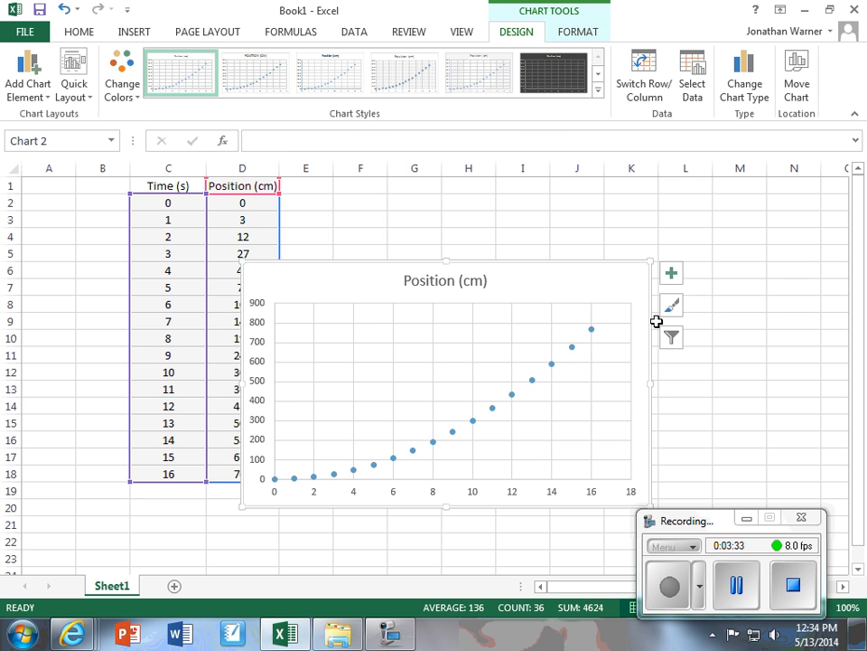
drag(564, 281, 640, 227)
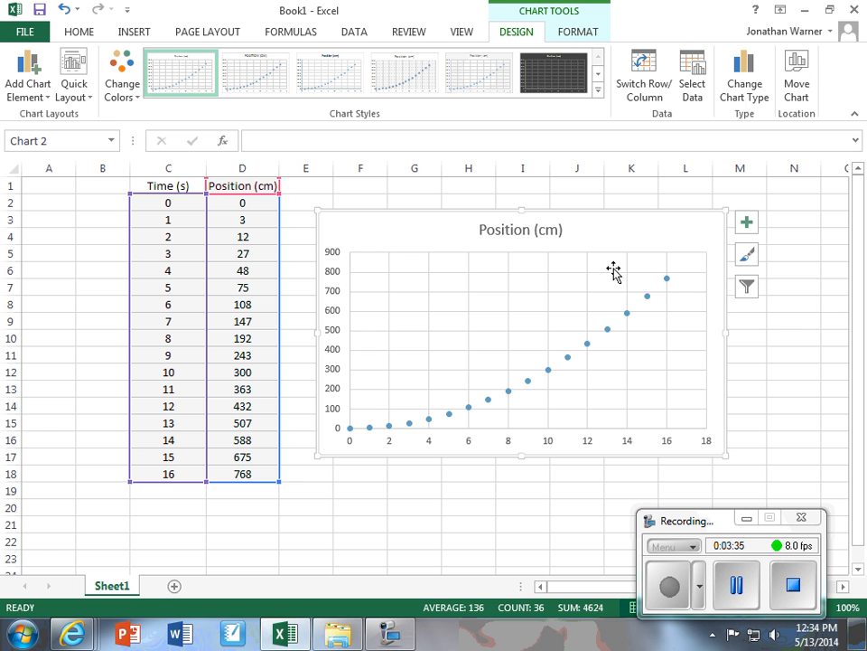
Step: Change the chart title to "Position as a Function of Time for a Cart" and close the title formatting options
click(539, 229)
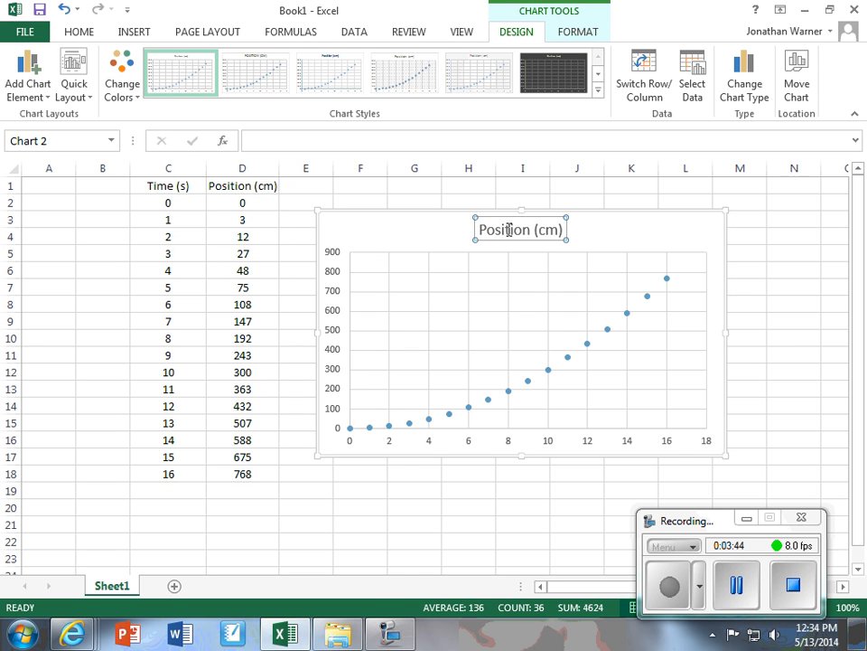
double_click(541, 230)
drag(483, 230, 581, 233)
click(510, 232)
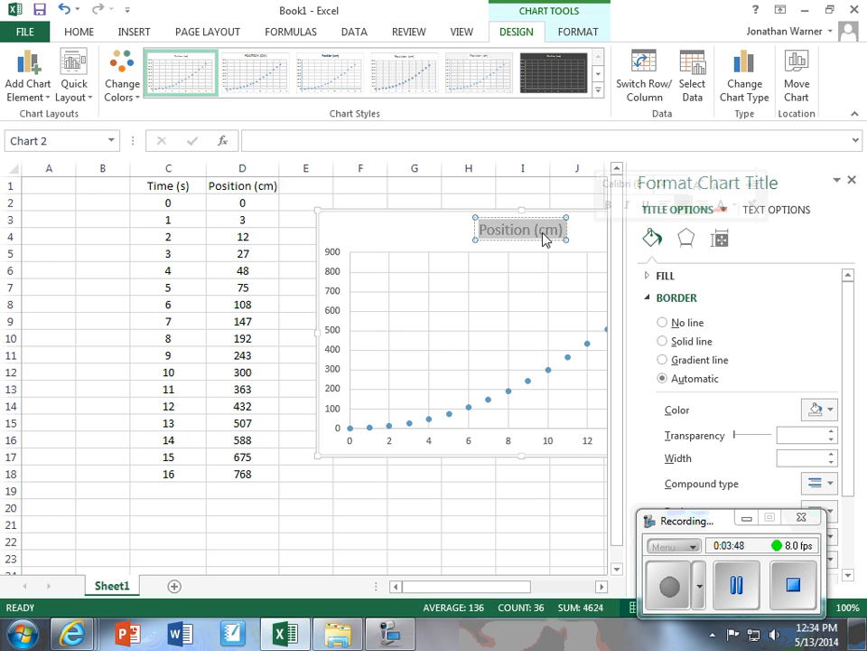
text(Pos)
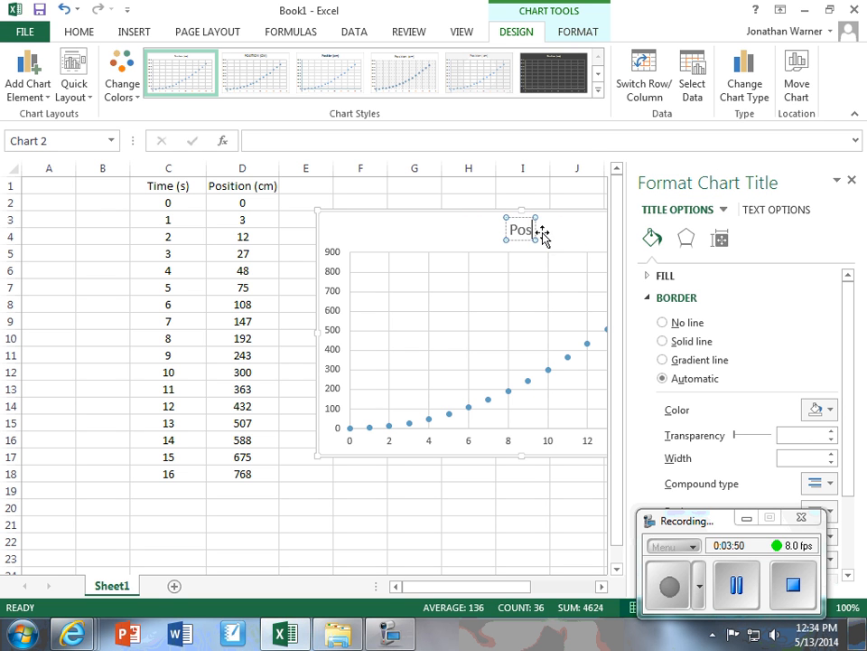
text(ition)
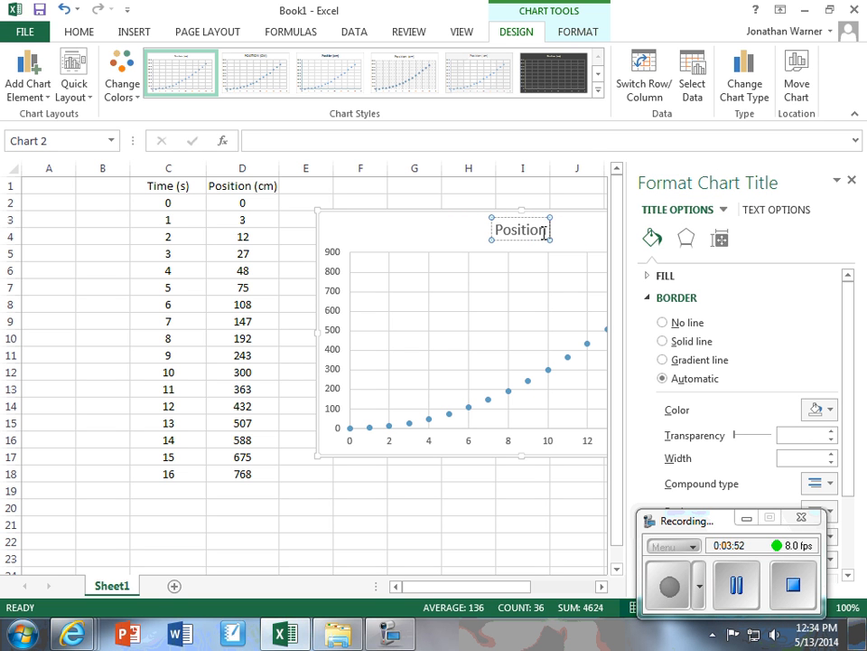
text( as a fu)
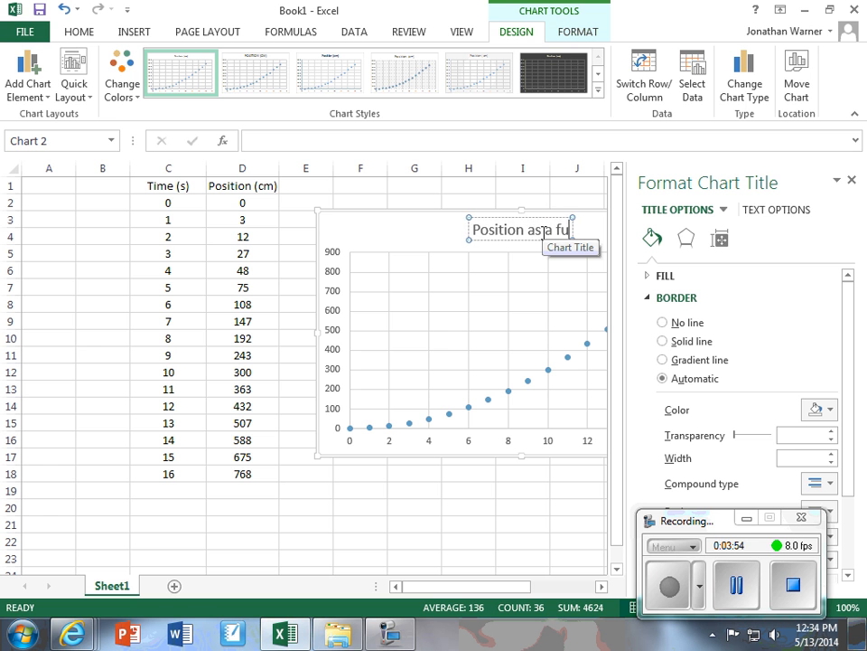
key(BackSpace)
key(BackSpace)
text(F)
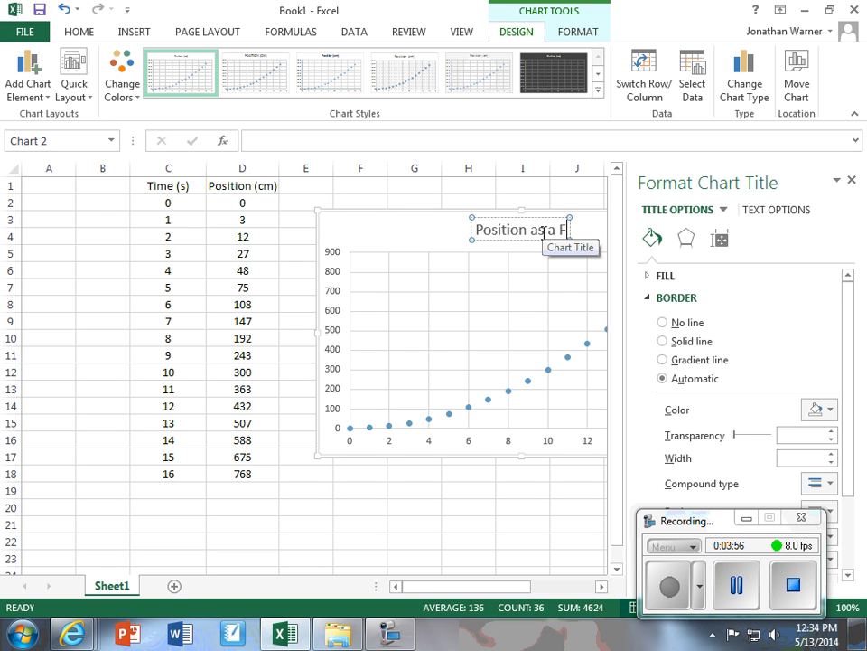
text(unction of Time f)
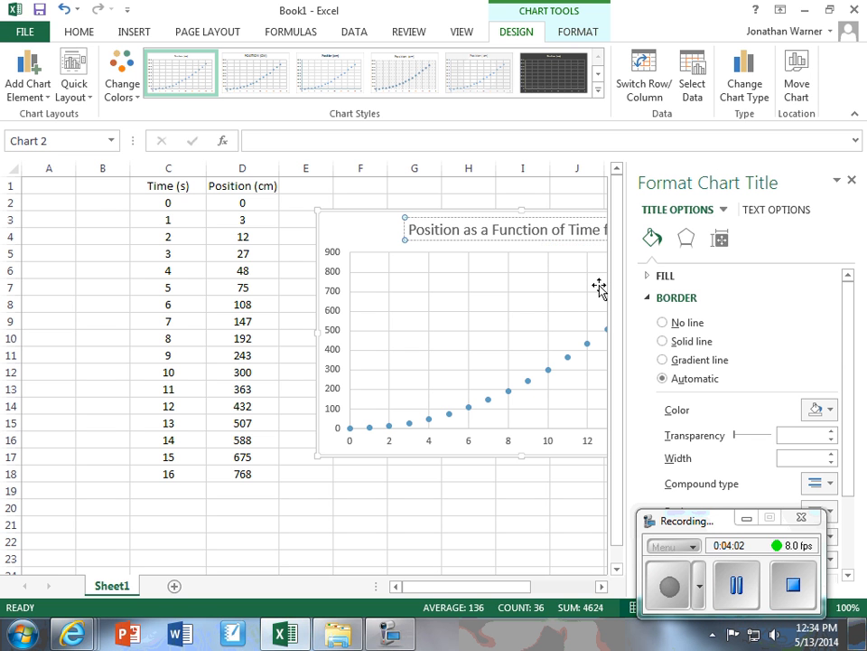
text(or)
key(BackSpace)
key(BackSpace)
key(BackSpace)
key(BackSpace)
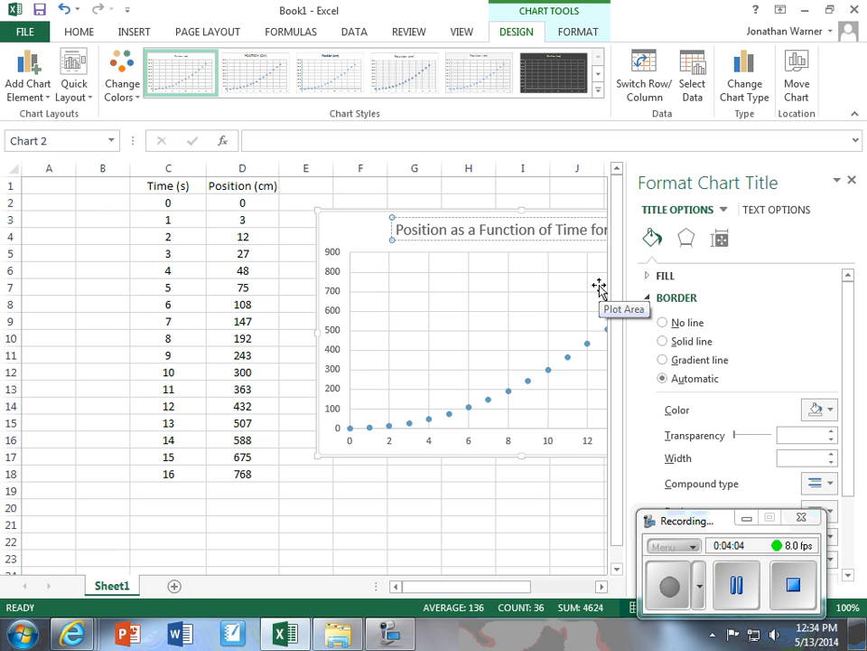
text(Obje)
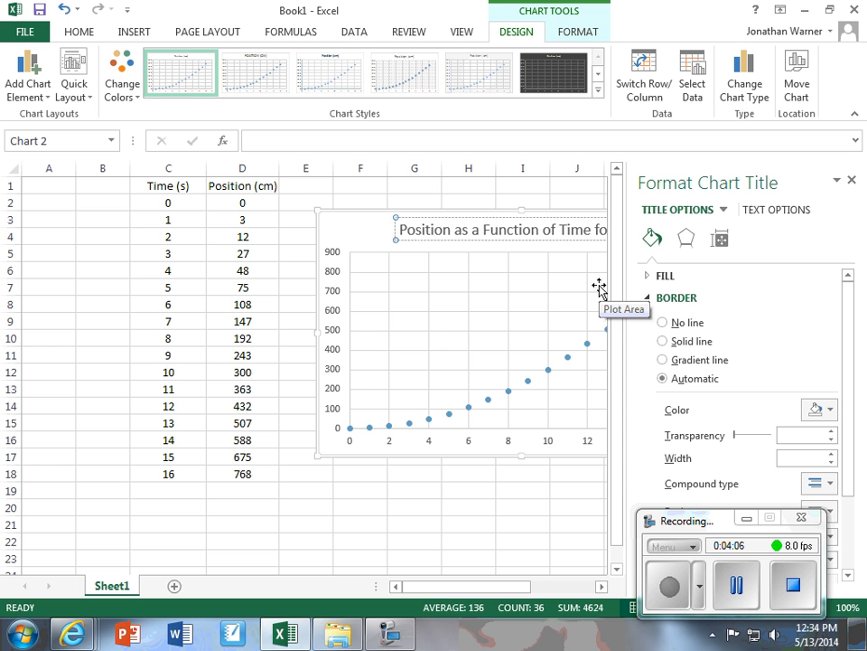
key(Return)
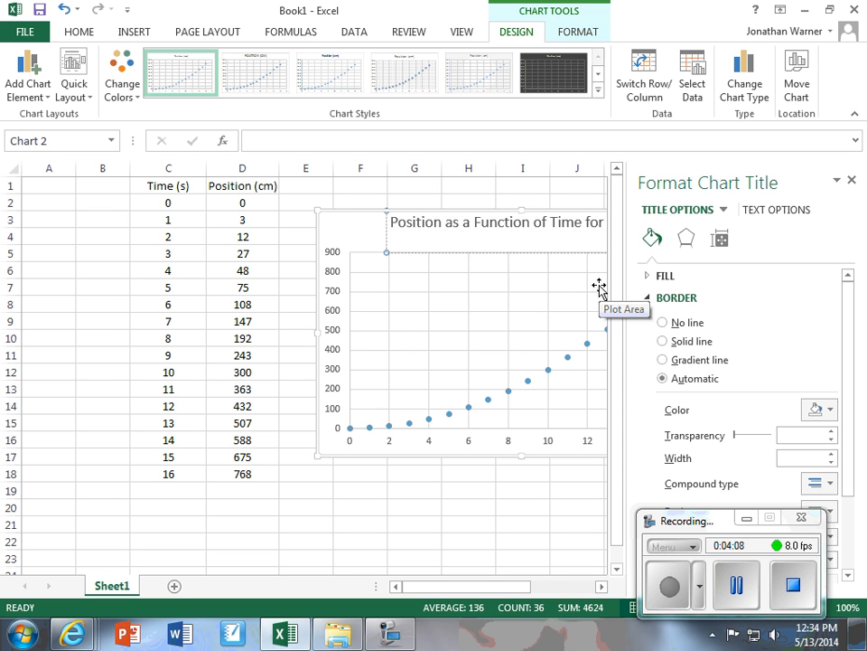
key(BackSpace)
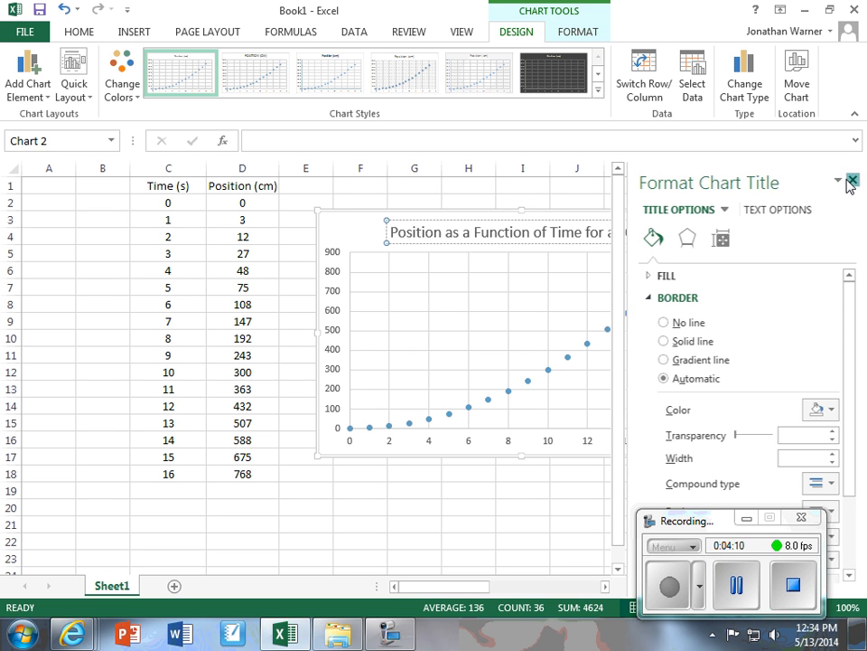
click(851, 179)
key(BackSpace)
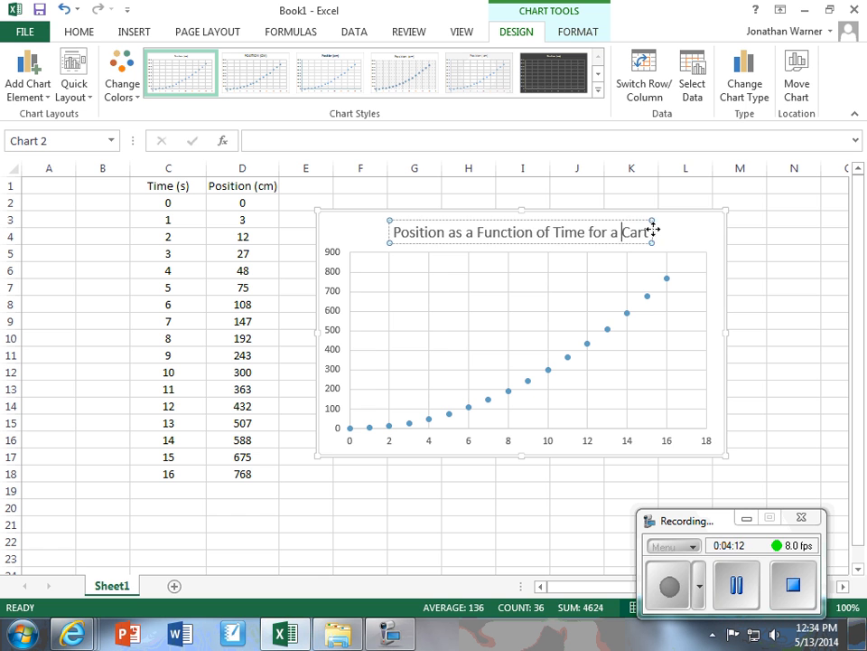
Step: Move the chart title into the plot area and back above it, slightly left of centre
click(677, 355)
drag(524, 231, 451, 349)
mouse_move(567, 242)
mouse_down()
mouse_move(534, 345)
mouse_move(524, 339)
mouse_move(538, 234)
mouse_move(559, 225)
mouse_up()
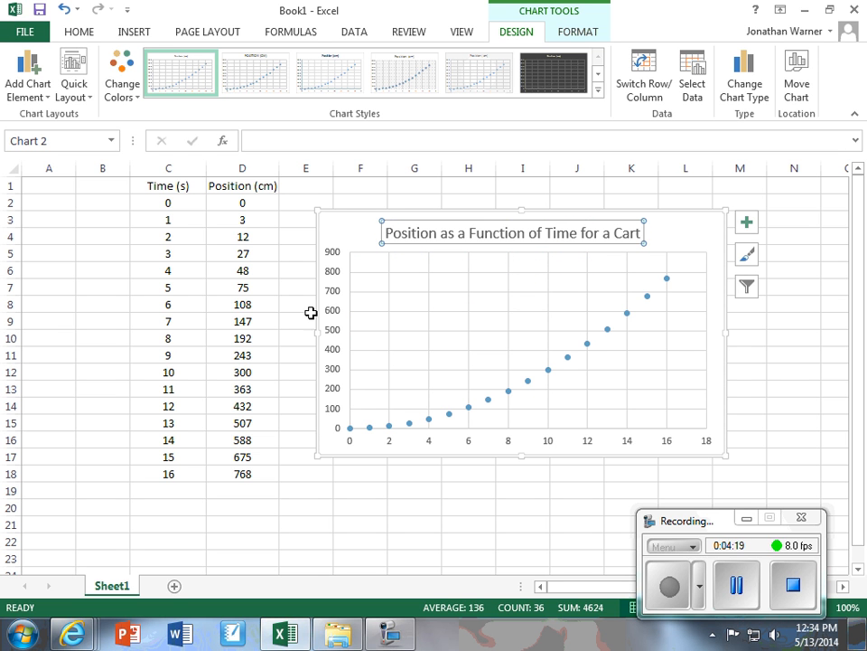
Step: Add axis titles to both axes of the scatter chart
click(339, 317)
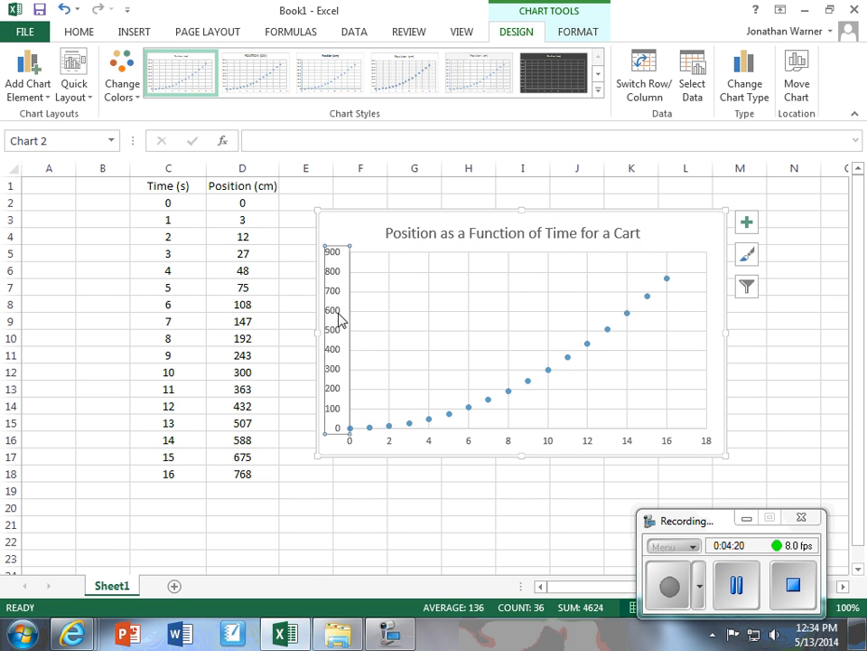
click(747, 224)
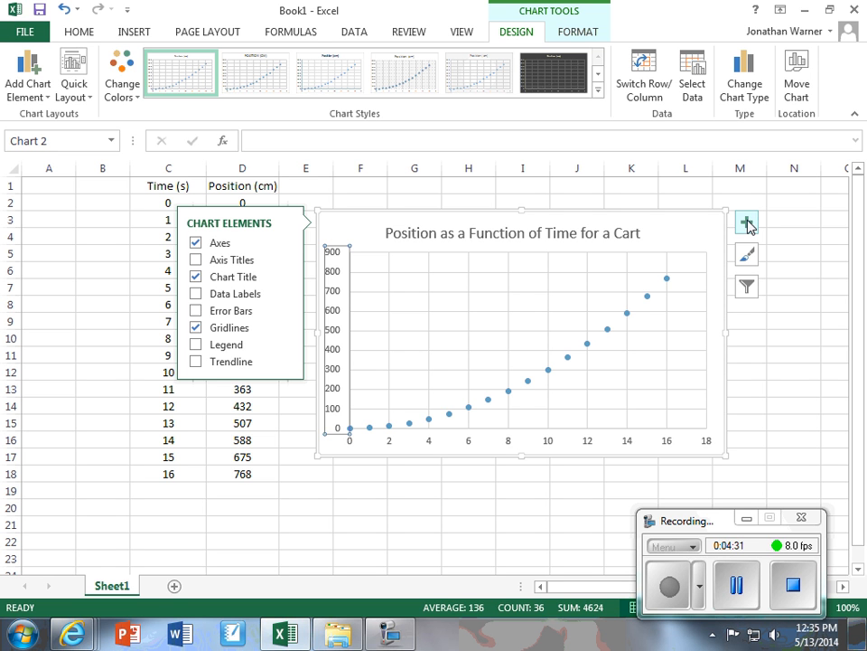
click(216, 261)
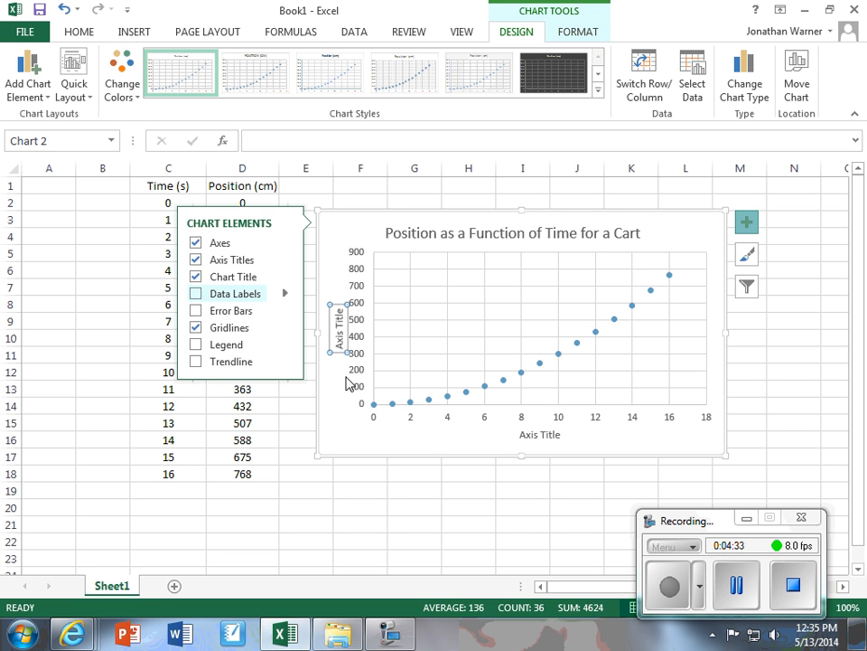
Step: Replace the vertical axis title's placeholder text with "Position (cm)"
click(328, 352)
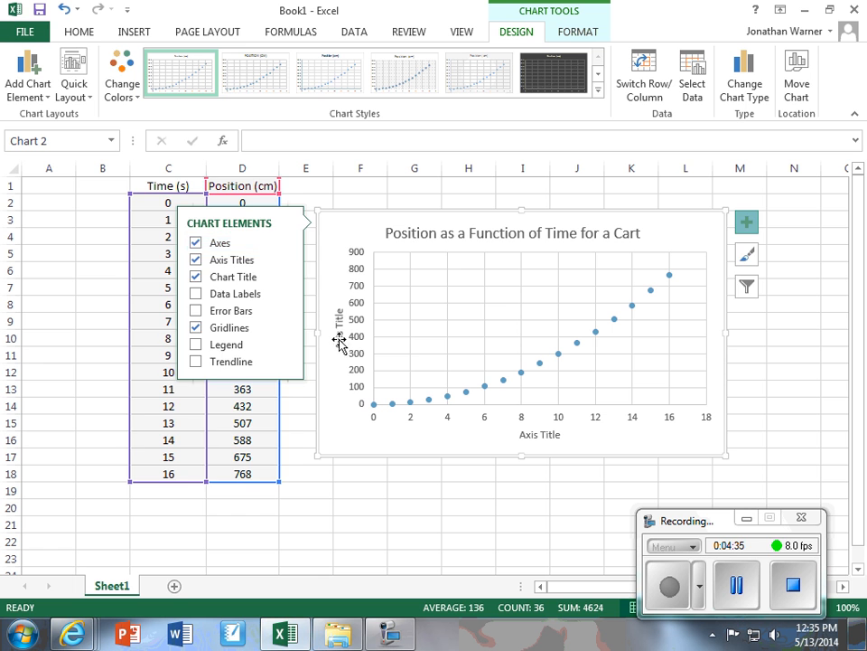
click(339, 339)
triple_click(339, 335)
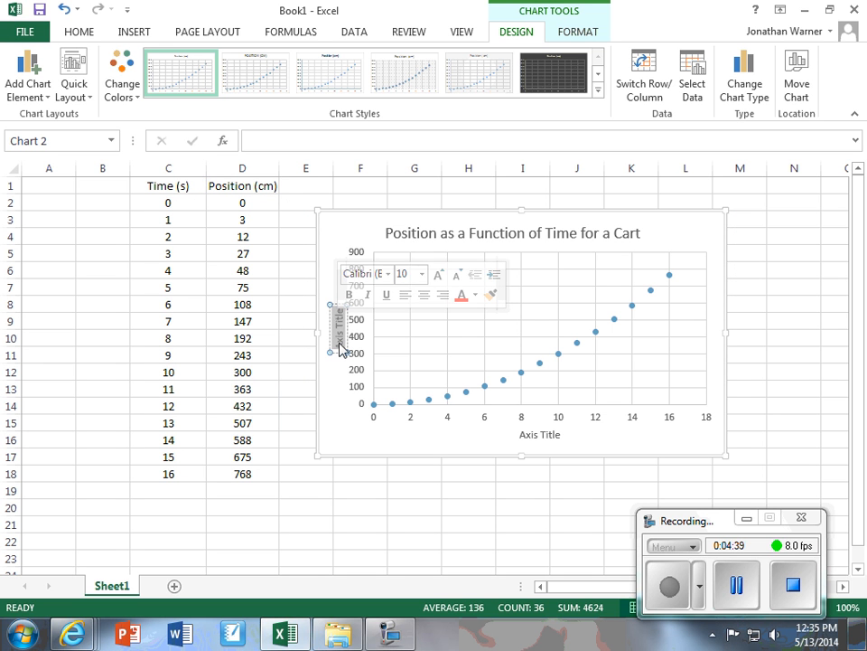
text(Position)
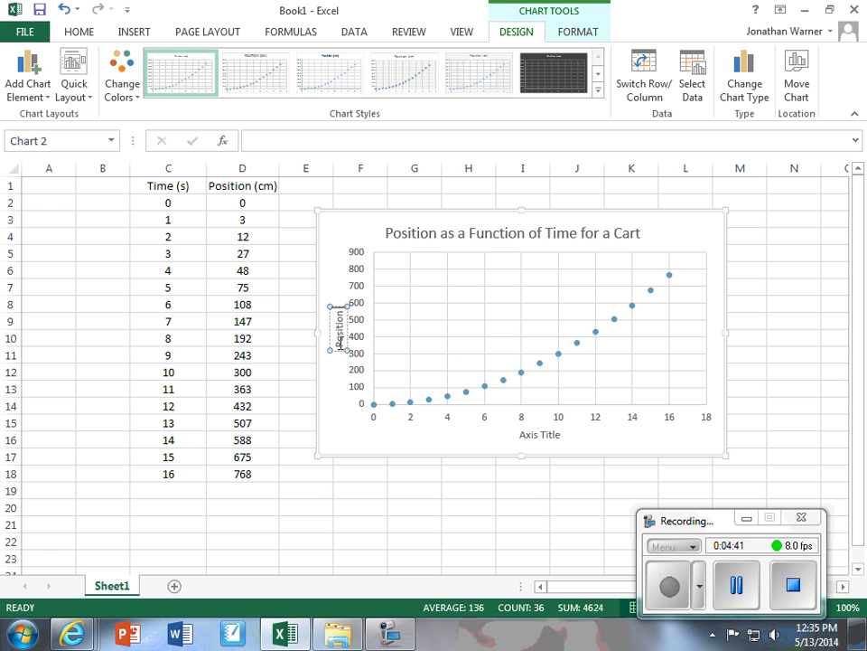
text( (cm))
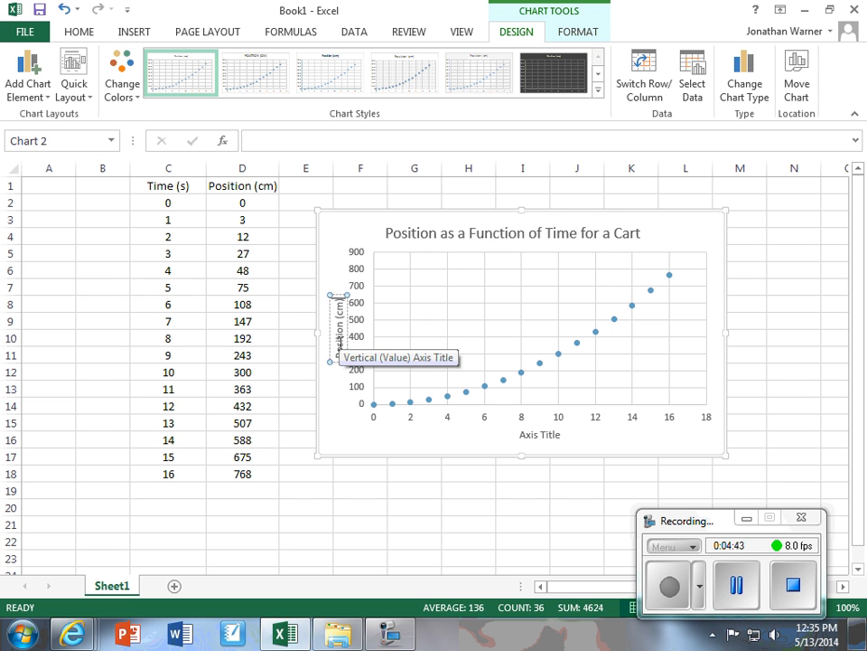
Step: Replace the horizontal axis title's placeholder text with "Time (s)"
triple_click(542, 434)
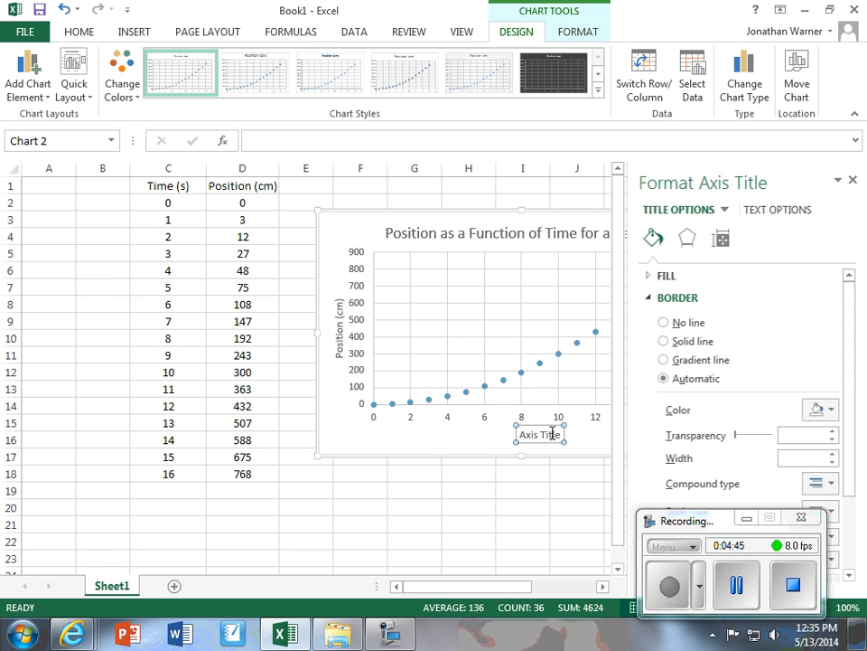
text(Tim)
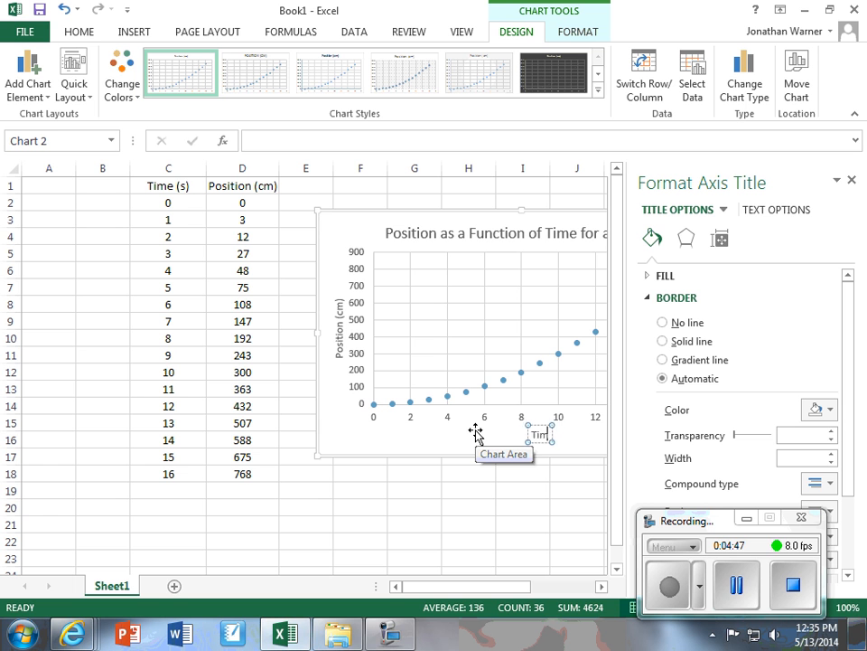
text(e (s))
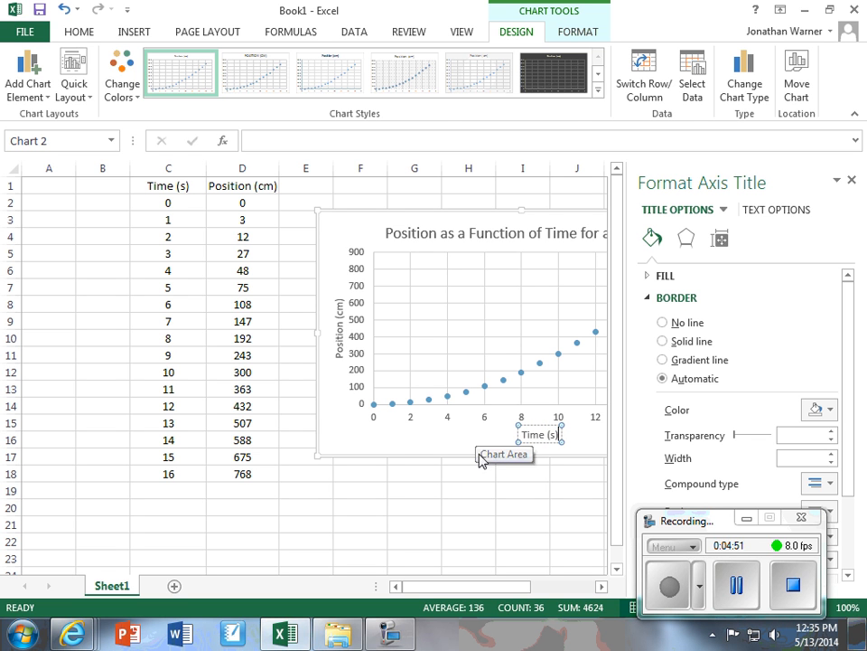
Step: Close the axis title formatting options and move the whole chart closer to the data table
click(473, 505)
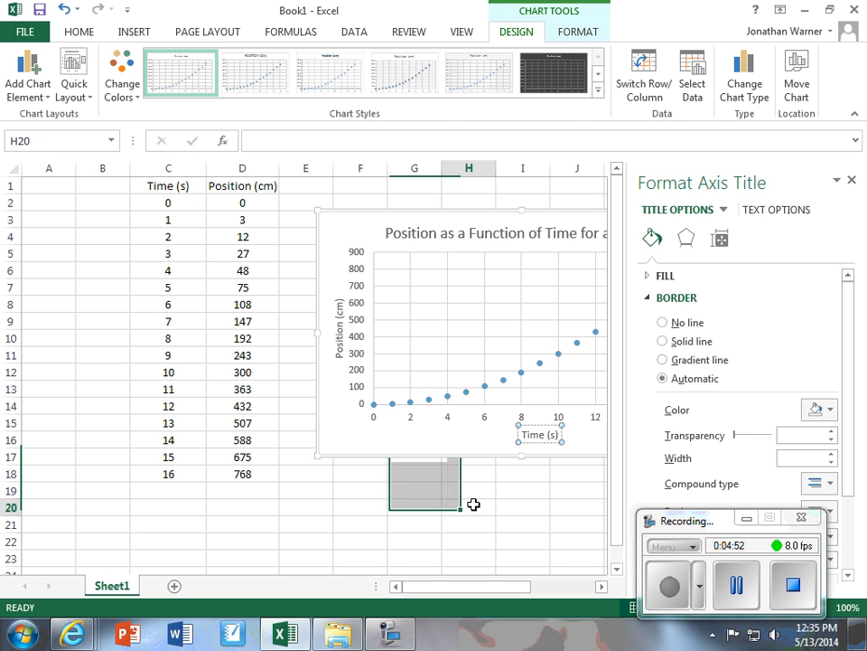
click(851, 187)
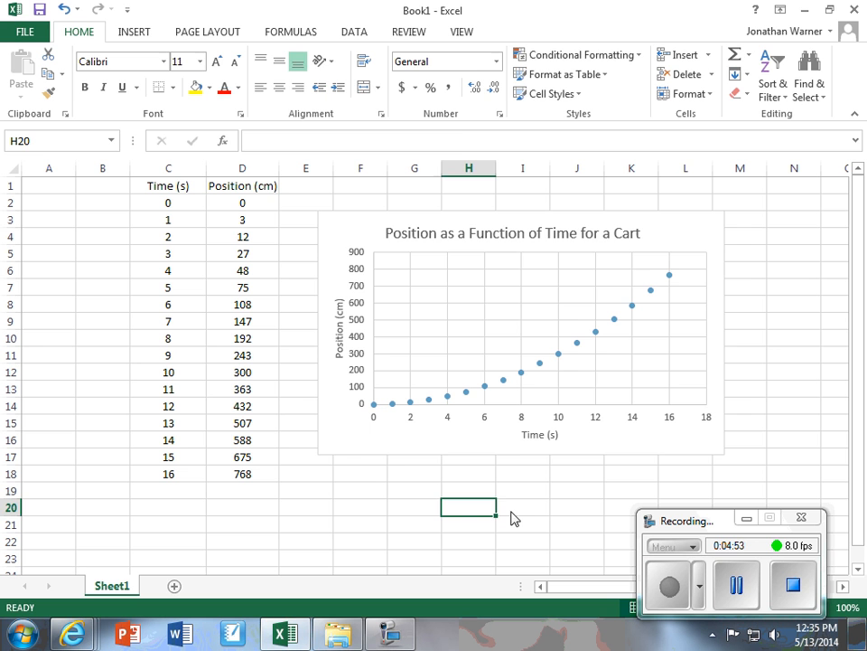
click(534, 306)
drag(353, 233, 324, 231)
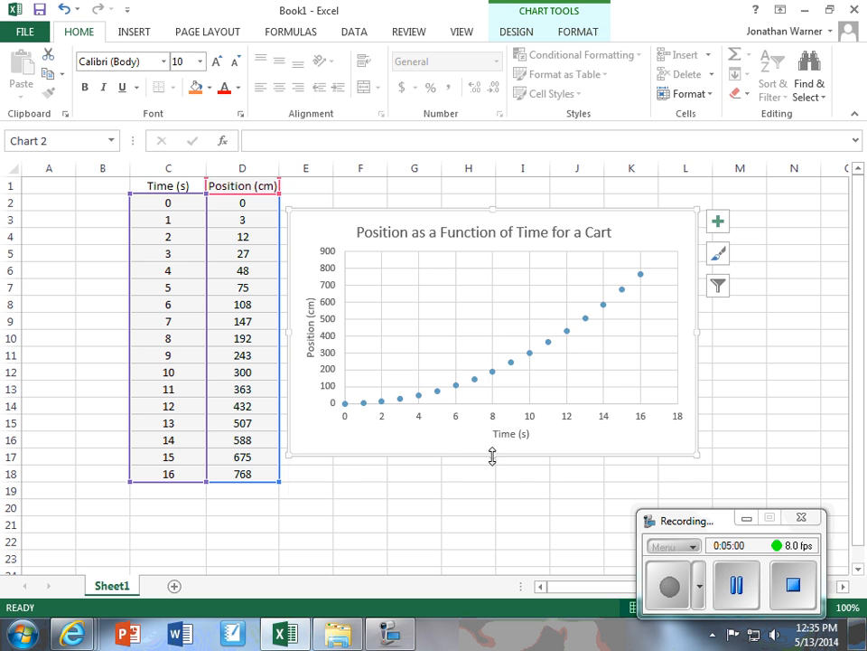
Step: Enlarge the chart in height and width, and move it up so it starts level with row 1 of the data table
drag(492, 455, 490, 506)
click(522, 320)
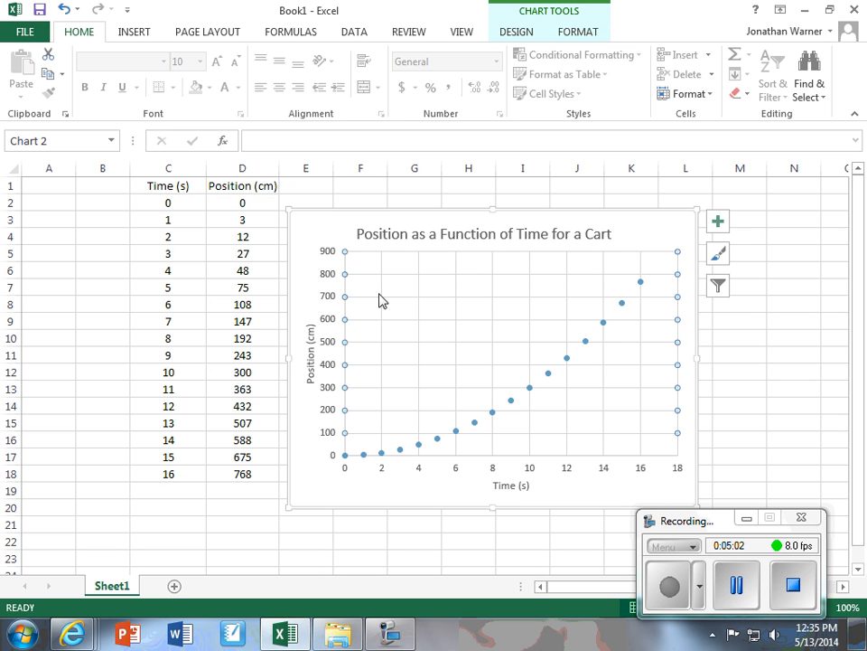
drag(697, 358, 739, 358)
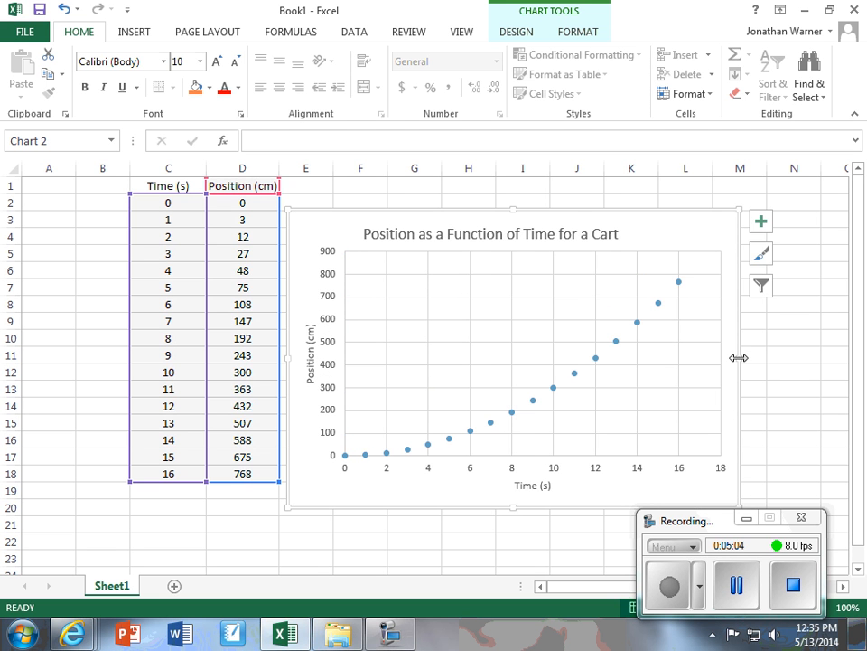
drag(639, 215, 639, 199)
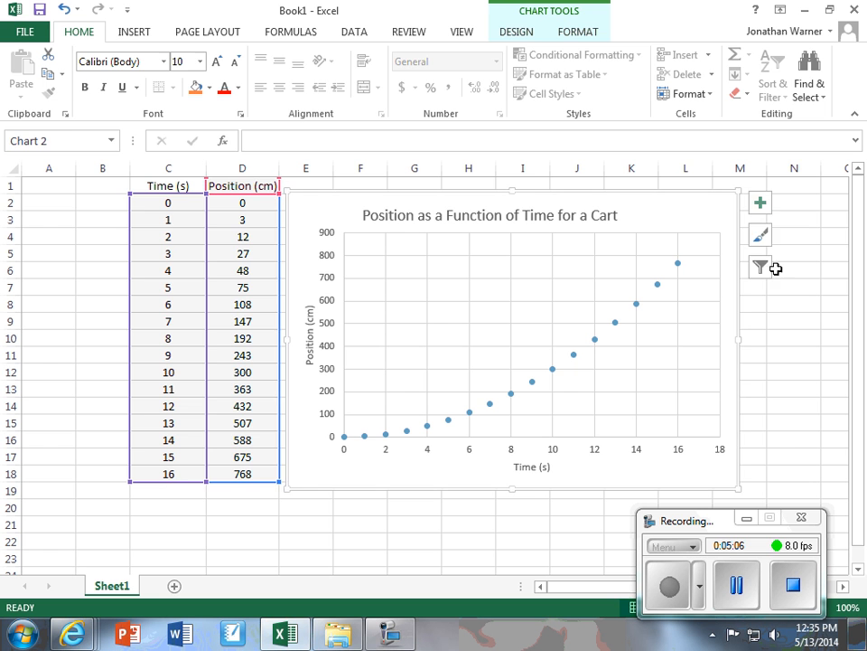
click(794, 325)
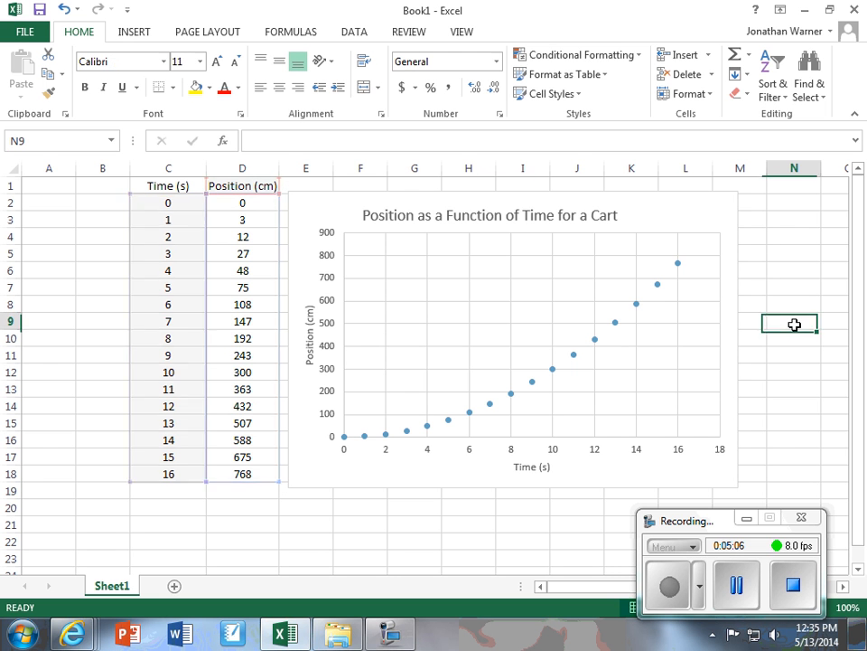
Step: Add a polynomial trendline of order 2 to the Position (cm) data series
click(574, 357)
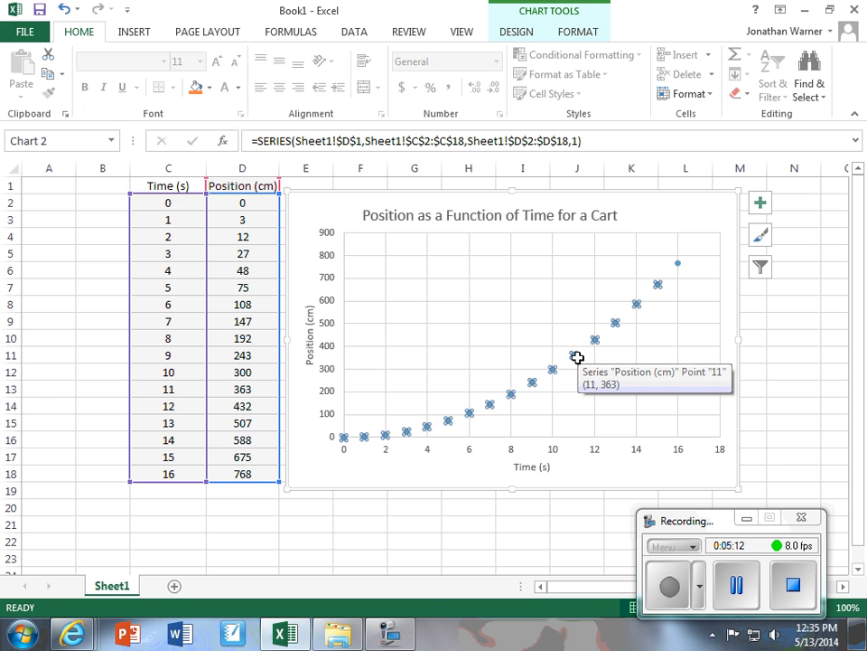
click(545, 292)
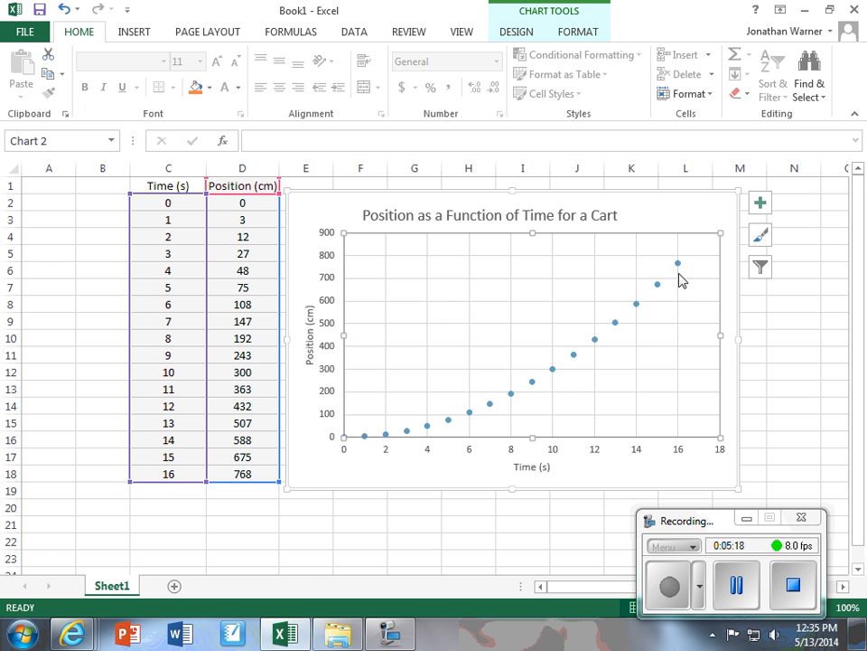
click(594, 342)
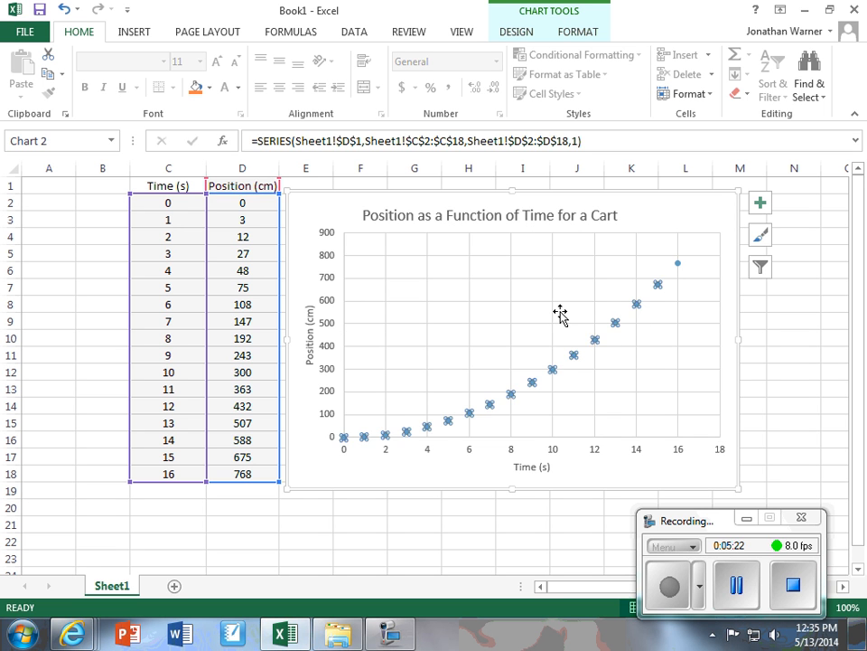
click(559, 314)
click(595, 342)
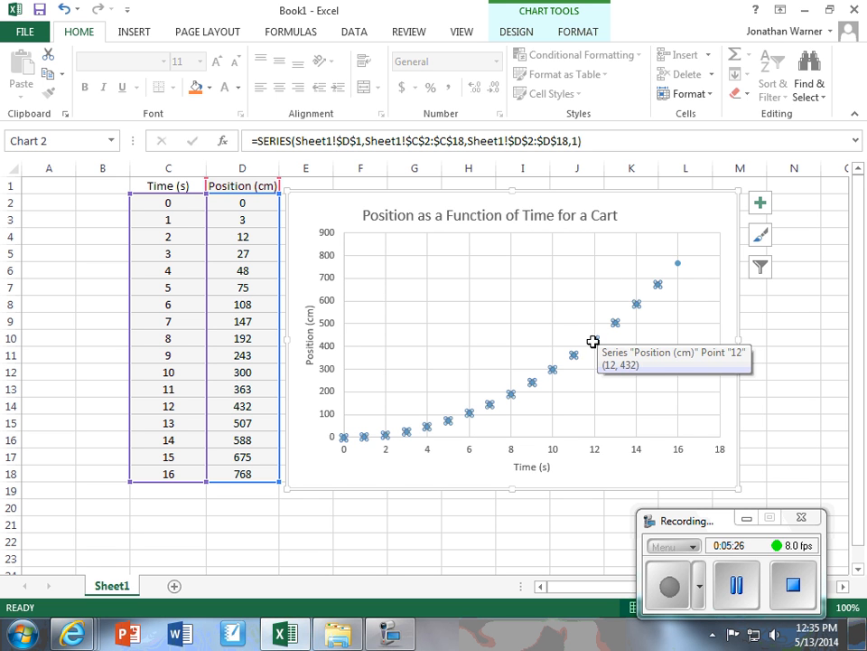
right_click(596, 342)
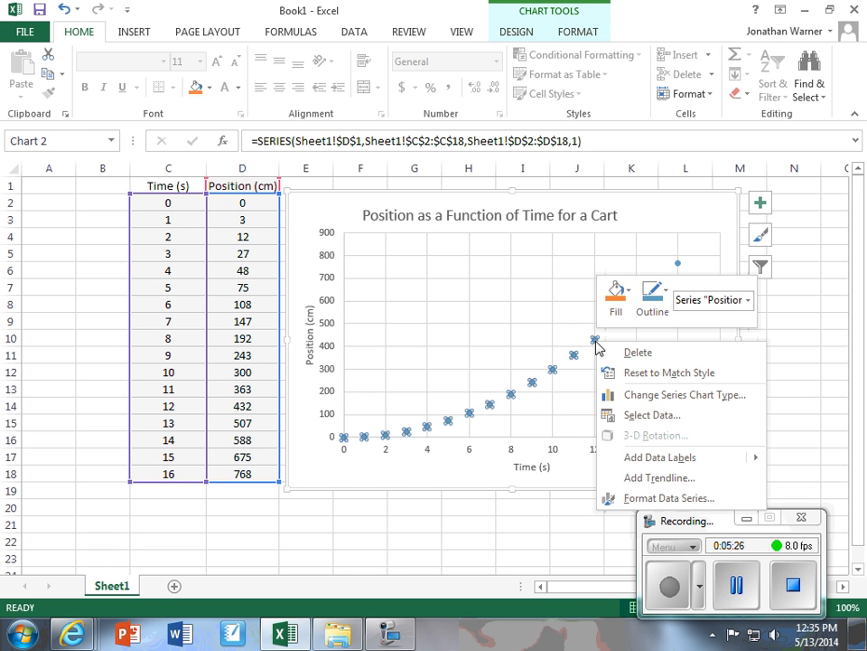
click(666, 489)
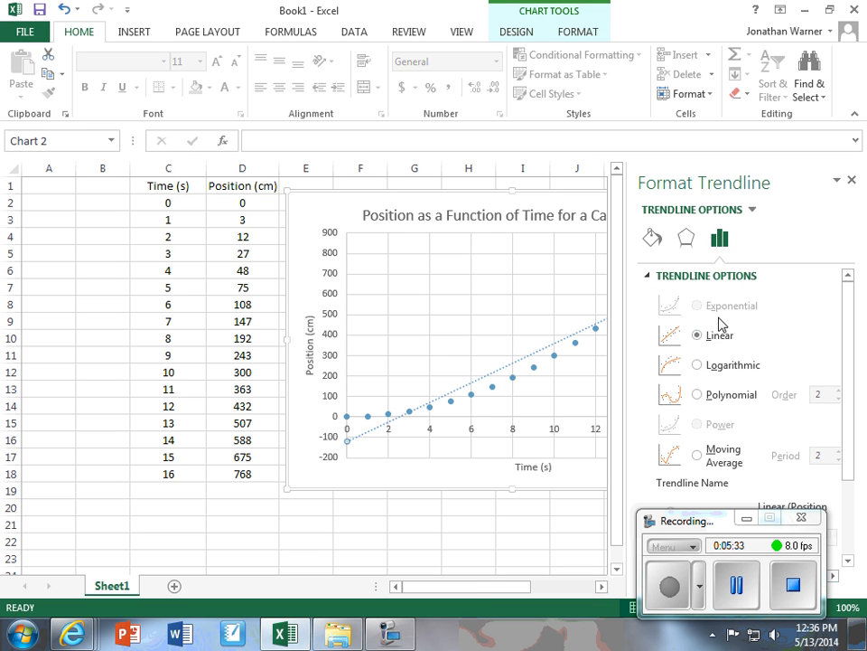
click(719, 398)
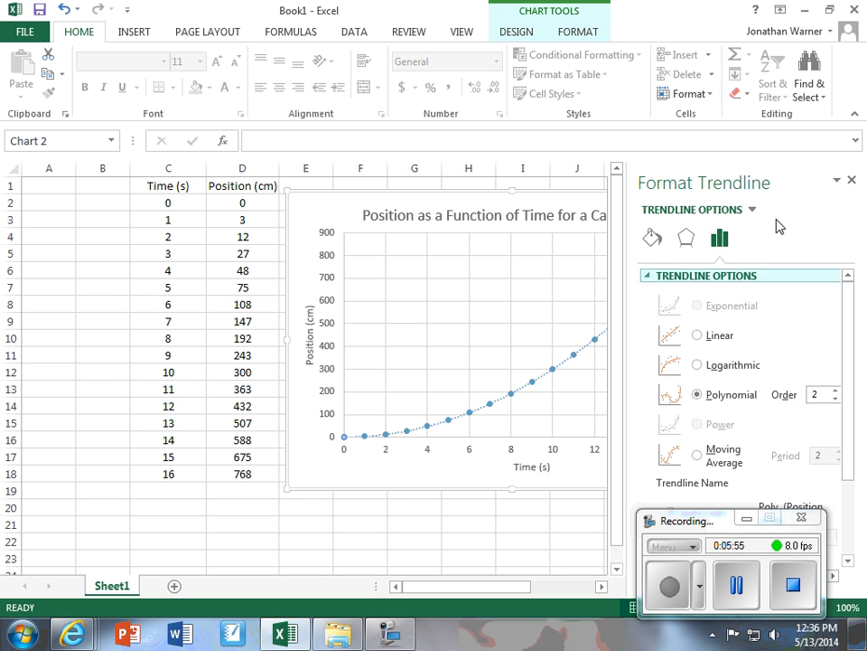
click(853, 182)
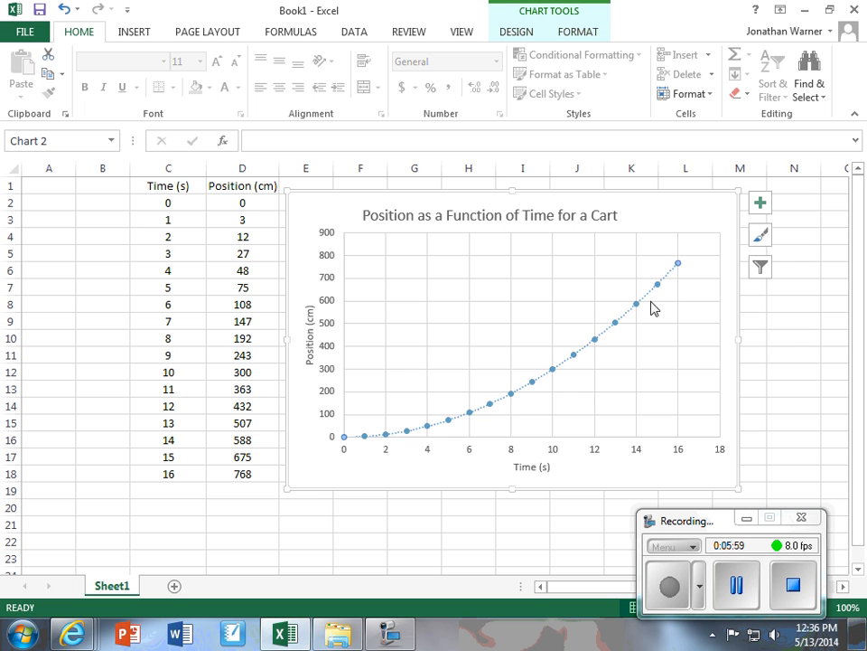
right_click(614, 330)
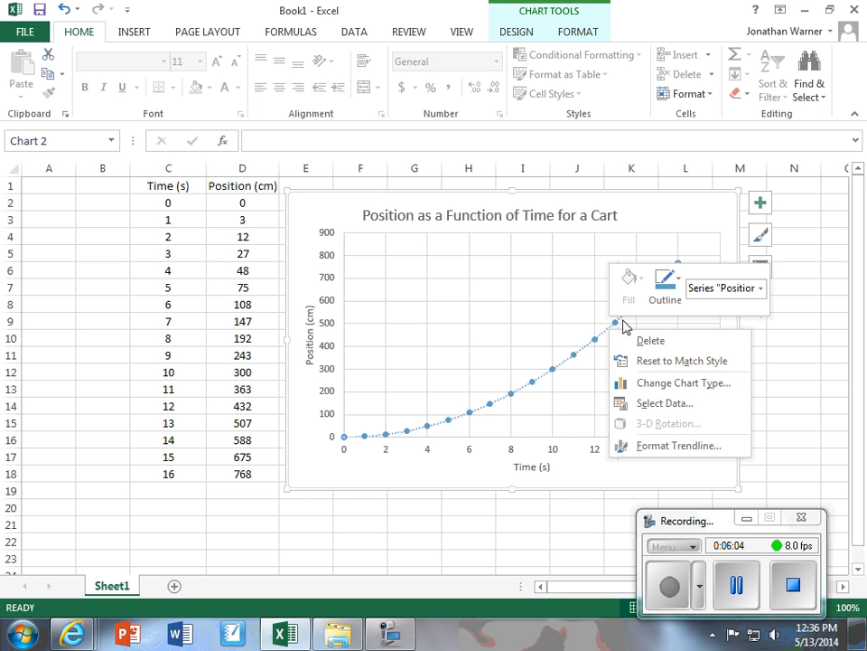
right_click(616, 327)
right_click(615, 327)
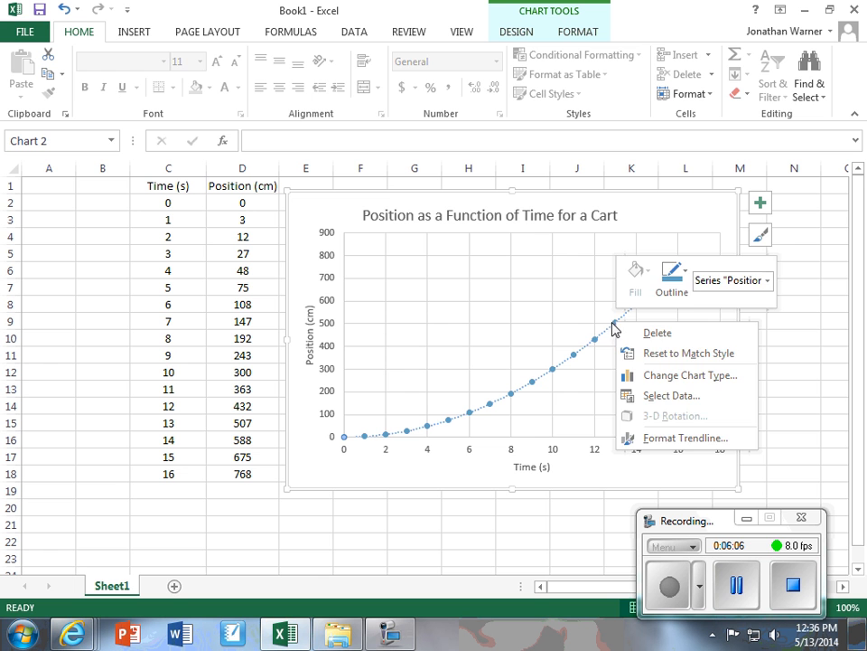
click(592, 344)
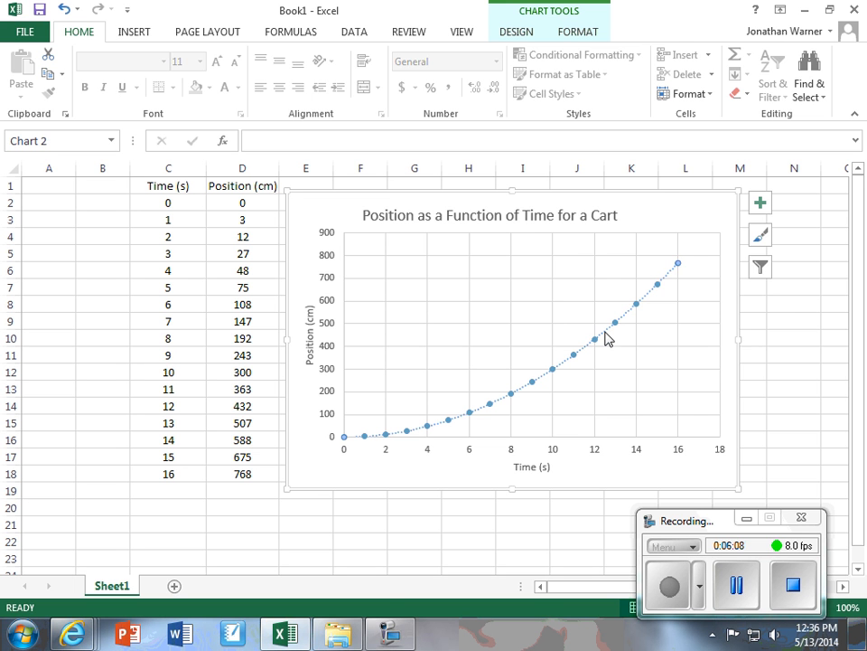
Step: Display the trendline's equation on the chart and close the trendline formatting options
double_click(606, 338)
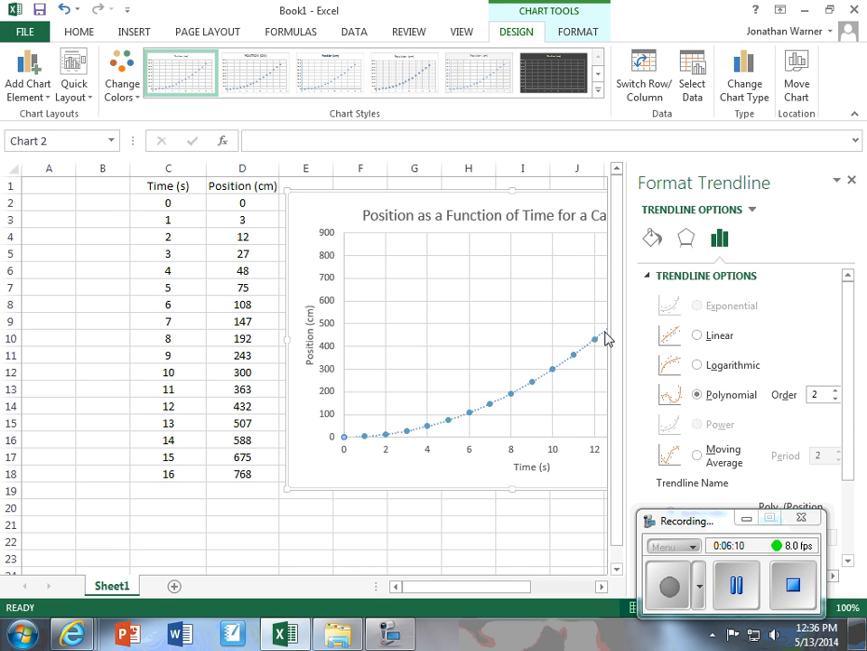
drag(852, 348, 852, 446)
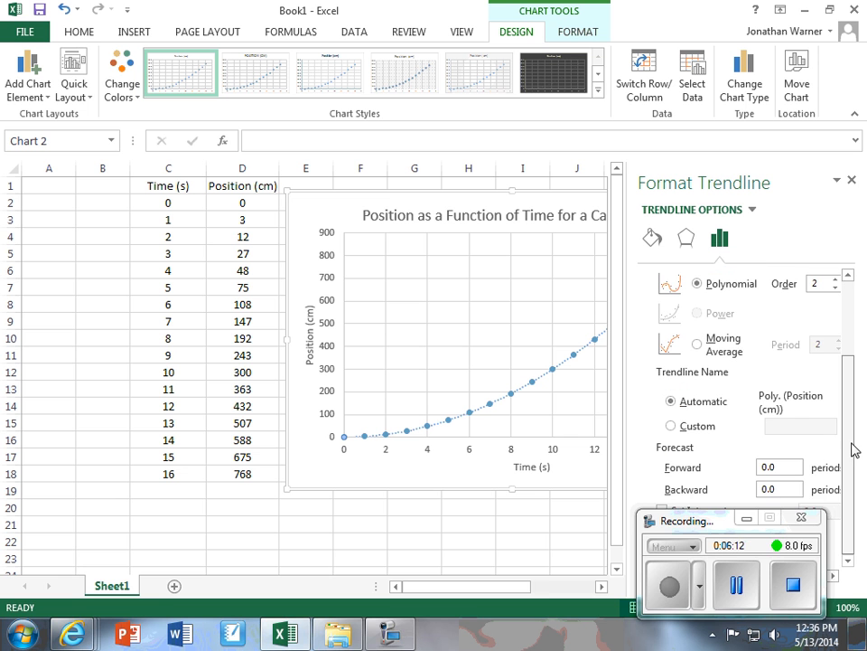
drag(737, 523, 95, 567)
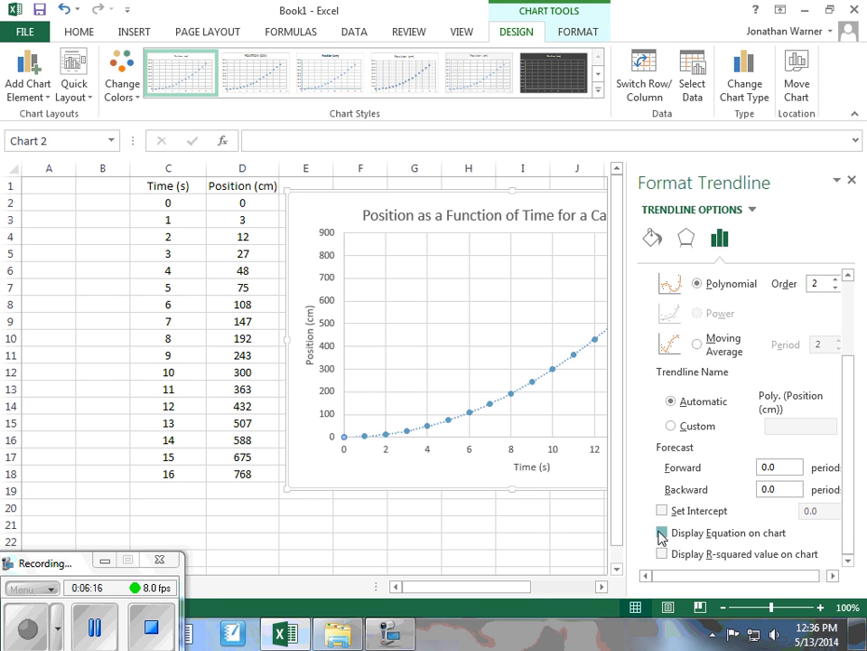
click(661, 533)
click(853, 179)
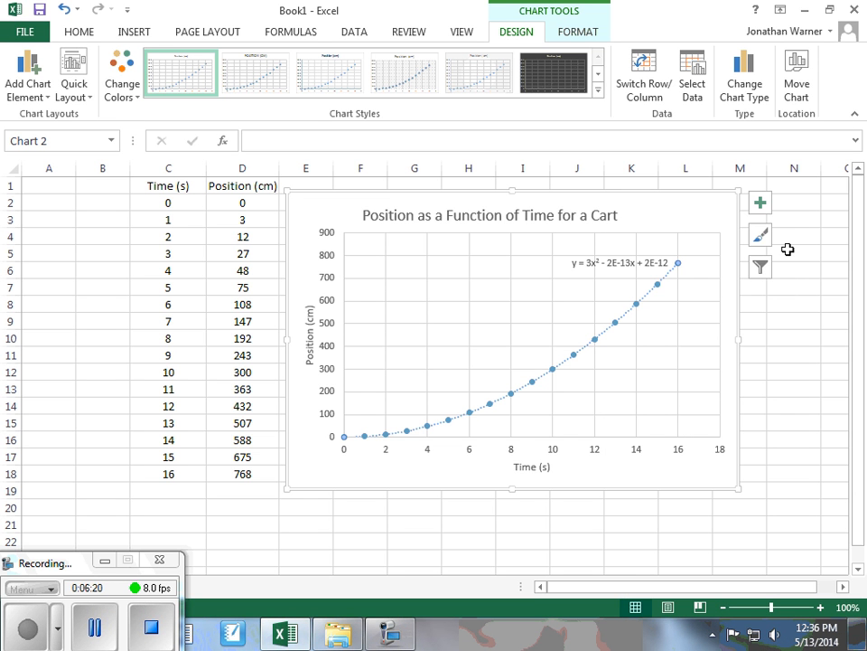
Step: Move the trendline equation label away from the curve into the empty upper middle of the plot area
click(635, 267)
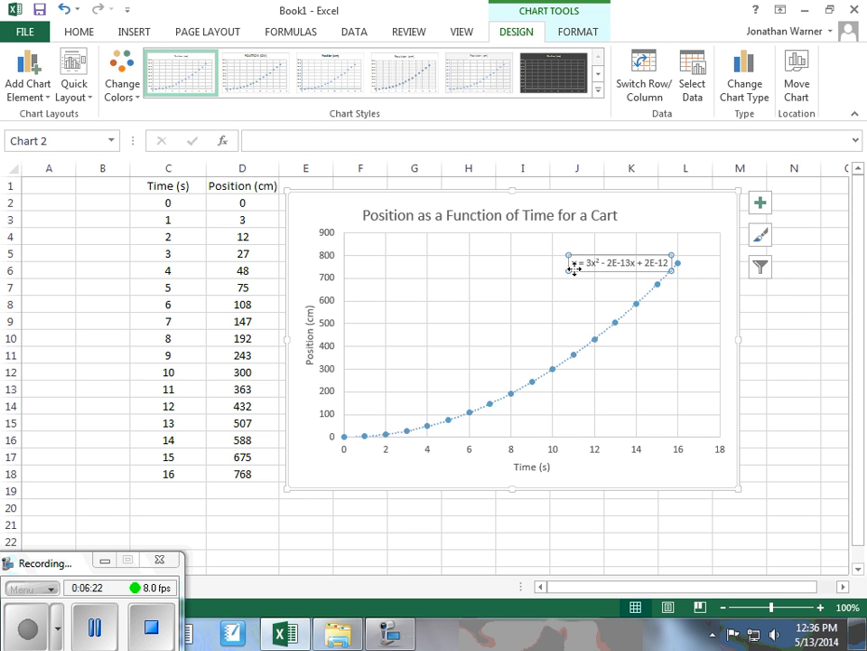
click(593, 261)
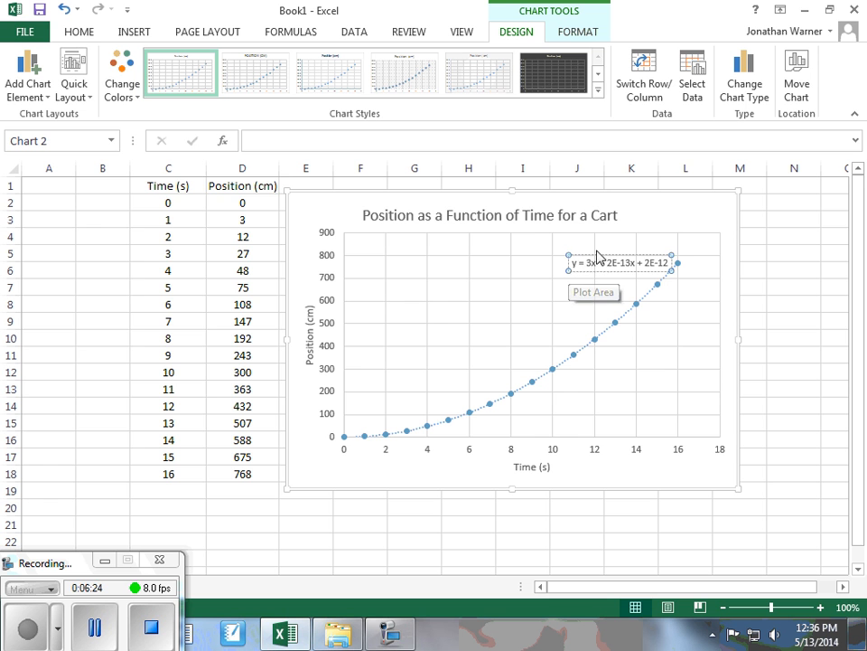
click(599, 250)
drag(604, 260, 501, 257)
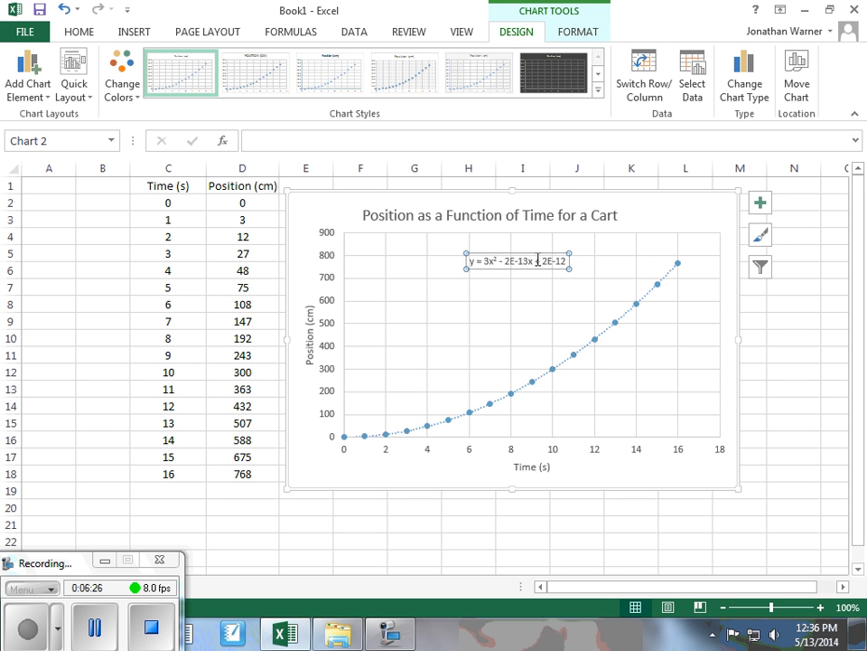
Step: Format the trendline equation as 12-point red text and reposition it nearer the upper end of the curve
triple_click(520, 261)
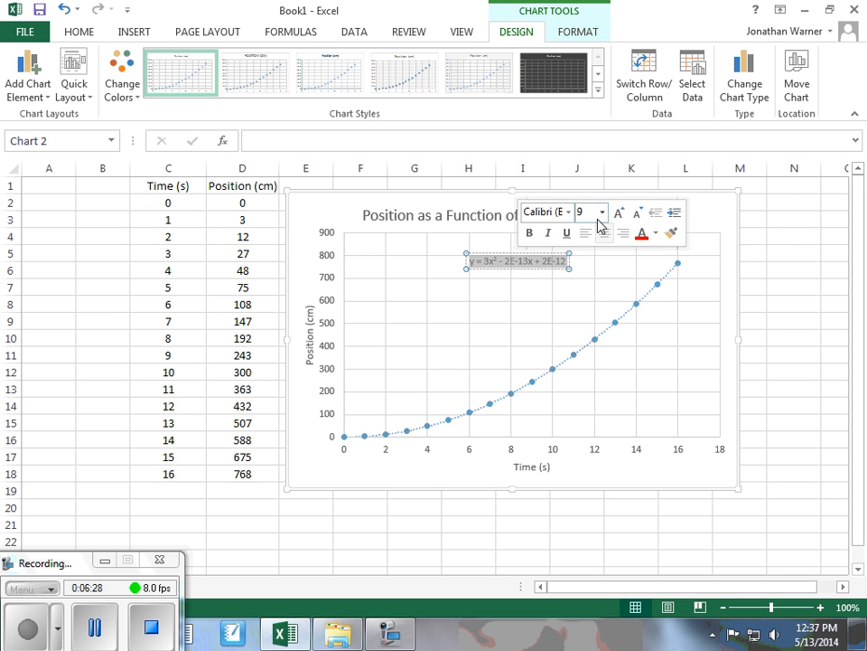
double_click(542, 259)
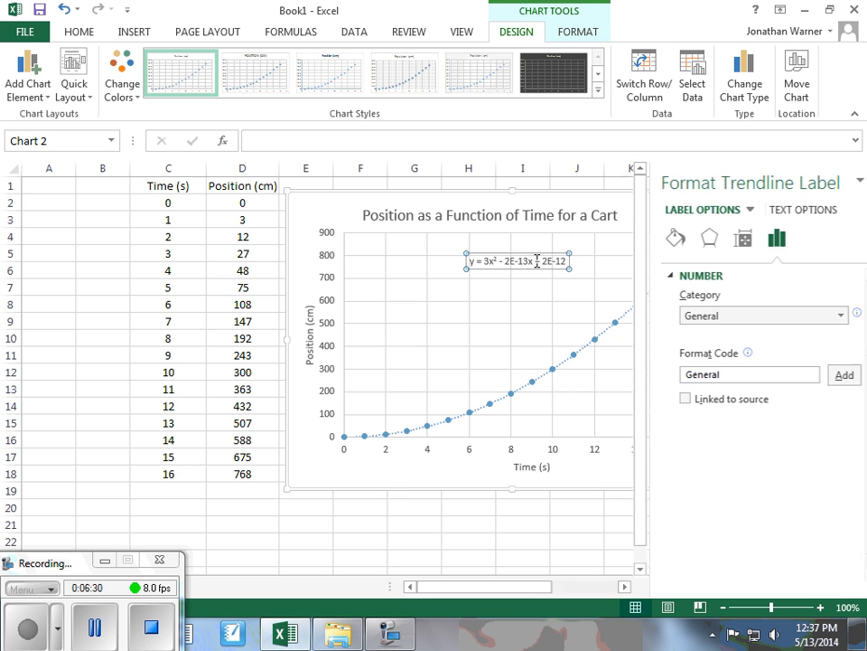
triple_click(536, 262)
click(619, 213)
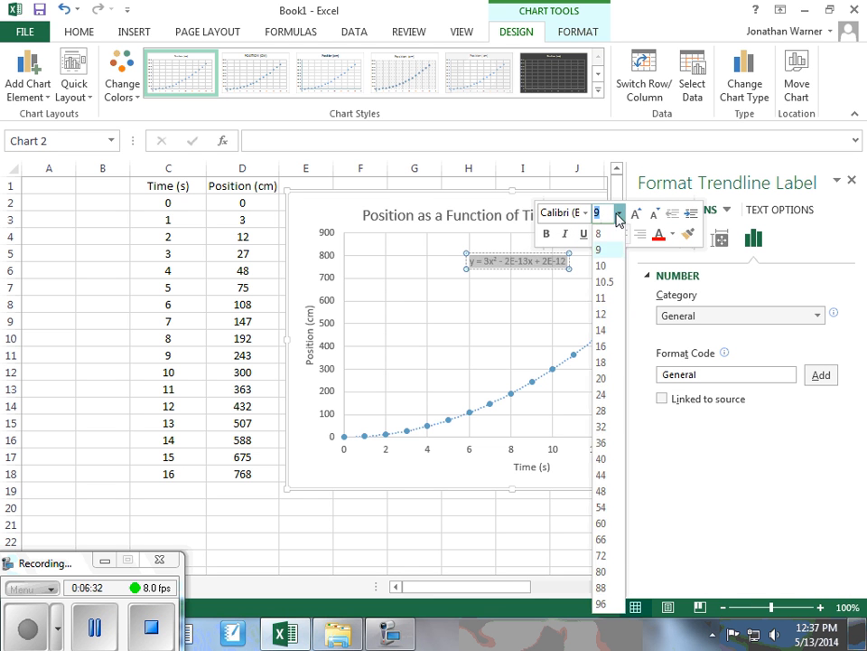
click(613, 314)
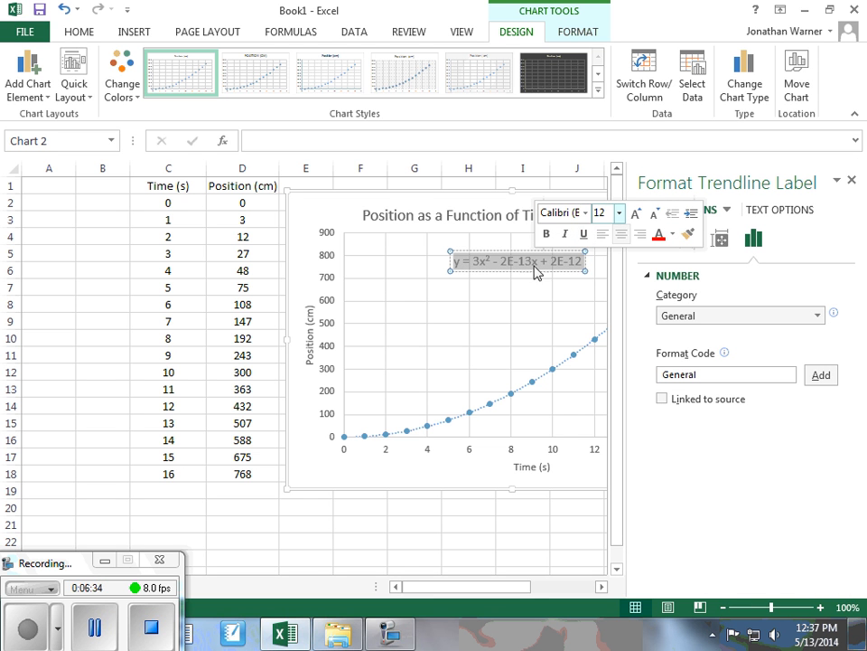
click(660, 234)
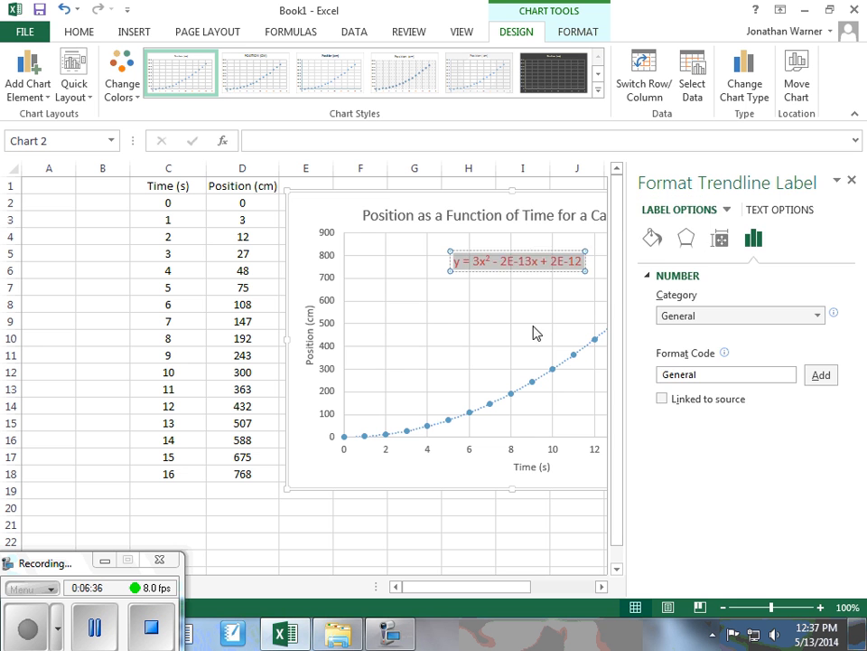
click(557, 307)
click(850, 180)
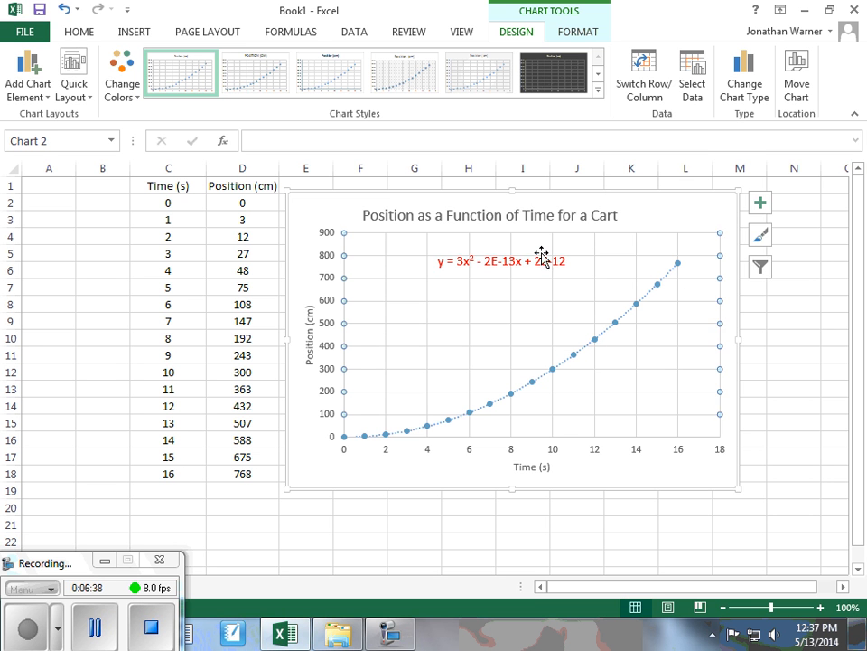
drag(557, 252, 631, 250)
click(802, 332)
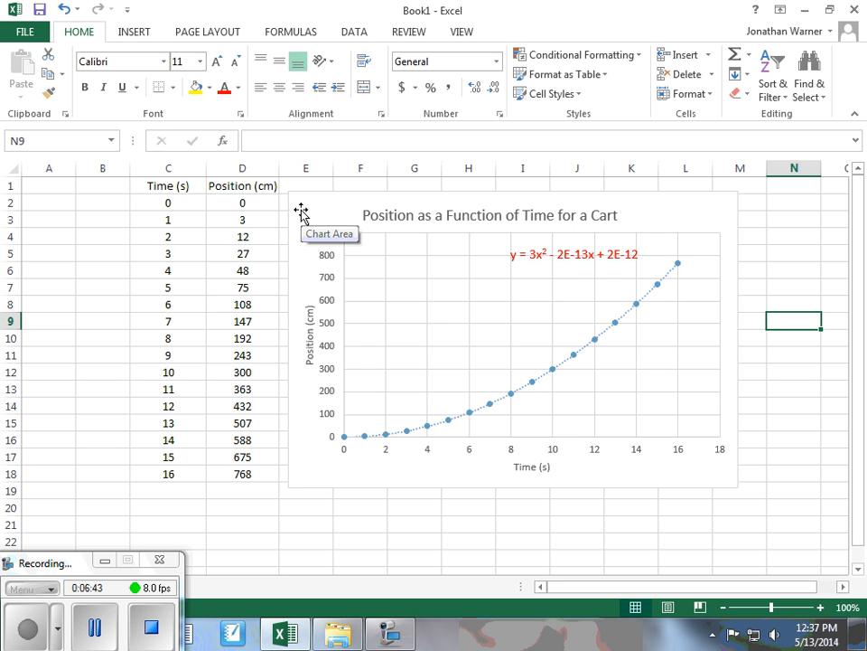
Step: Move the chart across to start at column G, freeing columns E and F beside the table, and select cell E2
drag(301, 211, 401, 209)
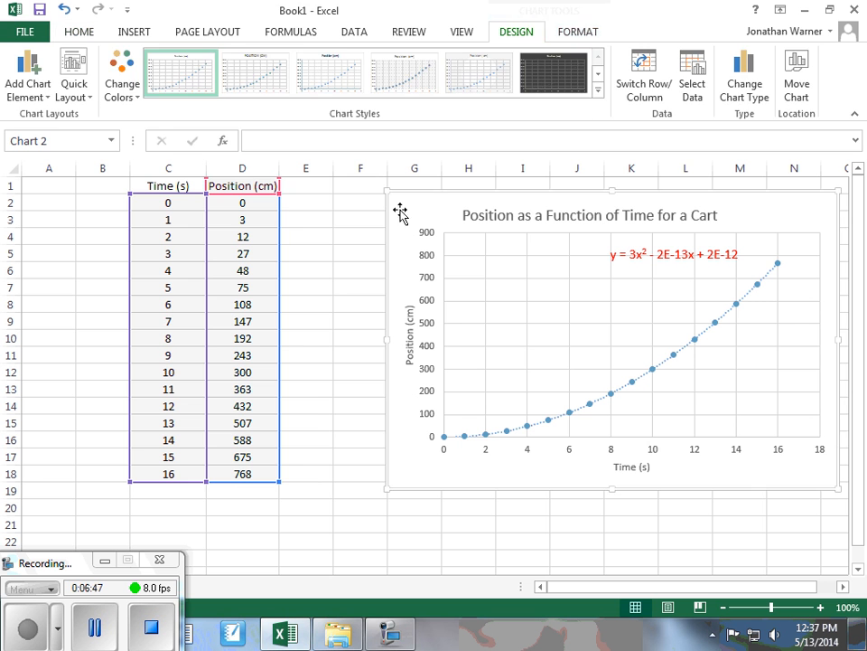
click(316, 215)
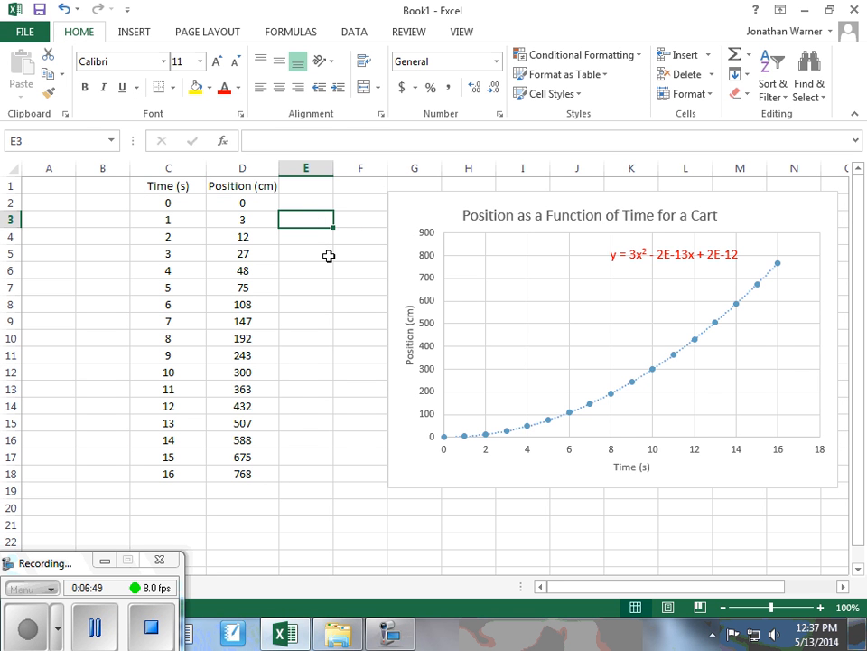
click(323, 198)
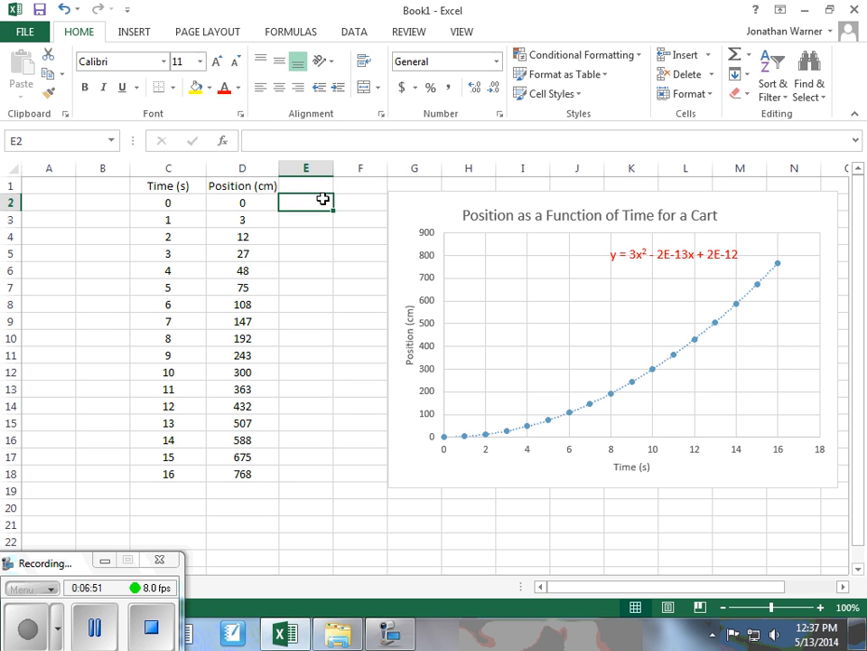
Step: Widen column D to fit its header and ink over the chart's data points at 3, 4, 13 and 14 seconds
drag(278, 168, 283, 169)
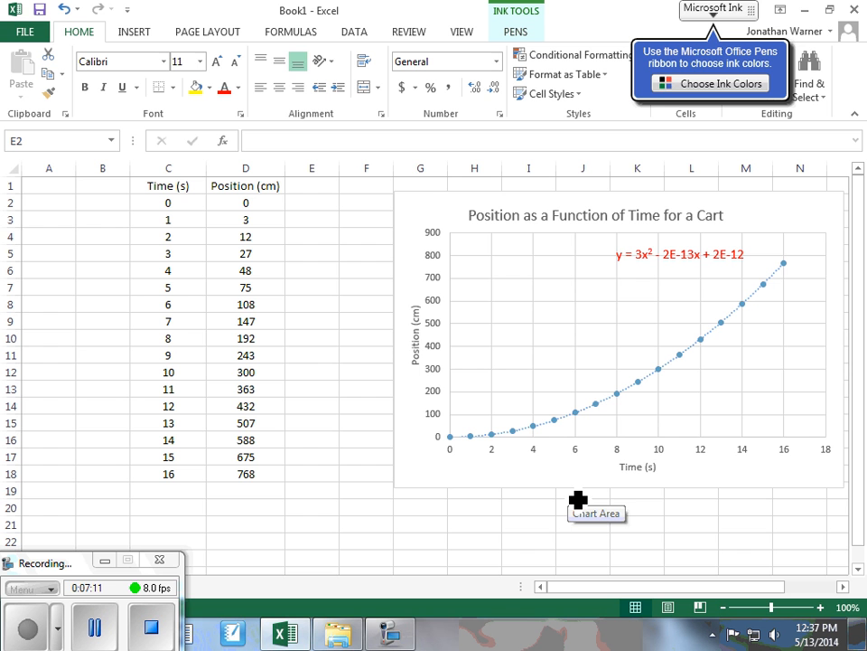
click(514, 429)
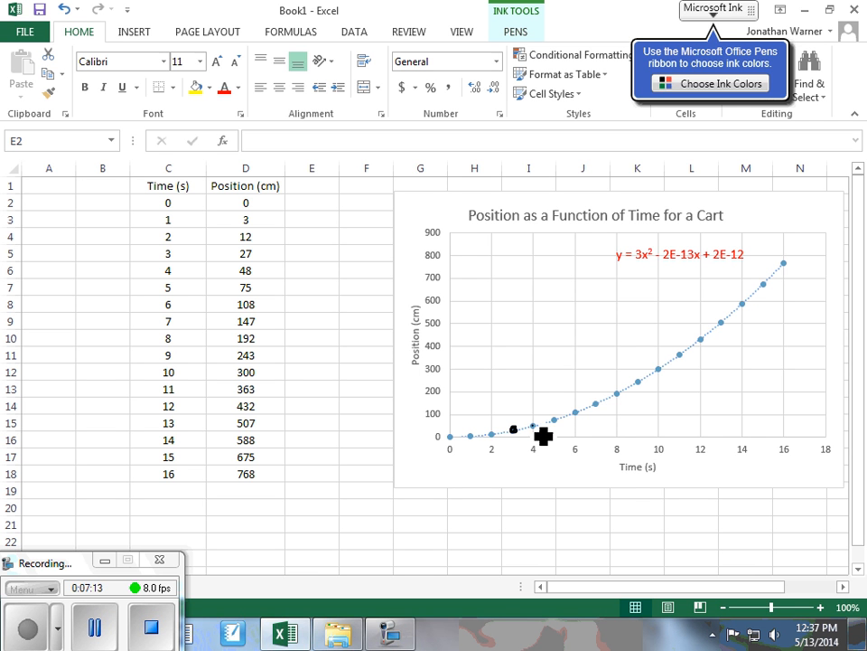
click(532, 425)
click(720, 322)
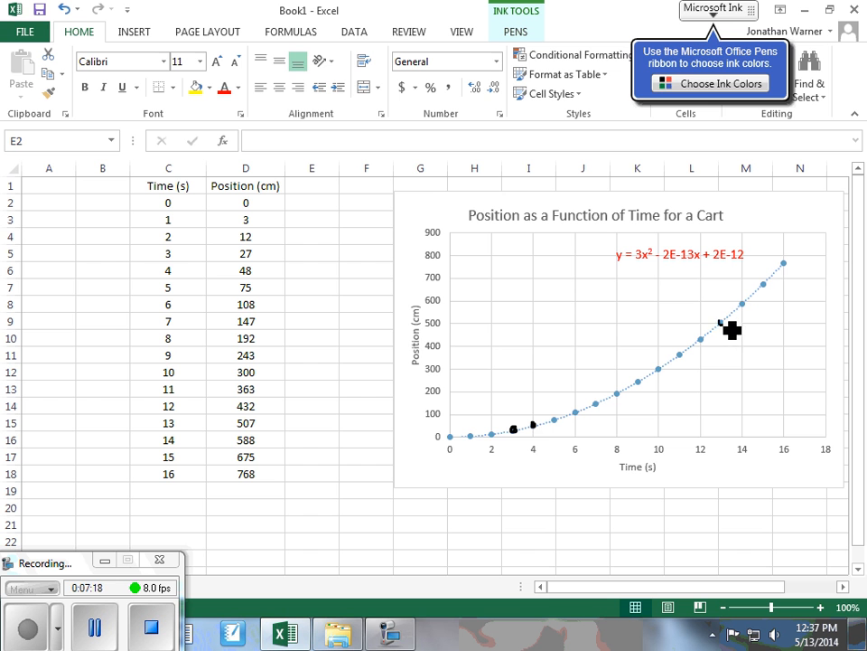
click(742, 304)
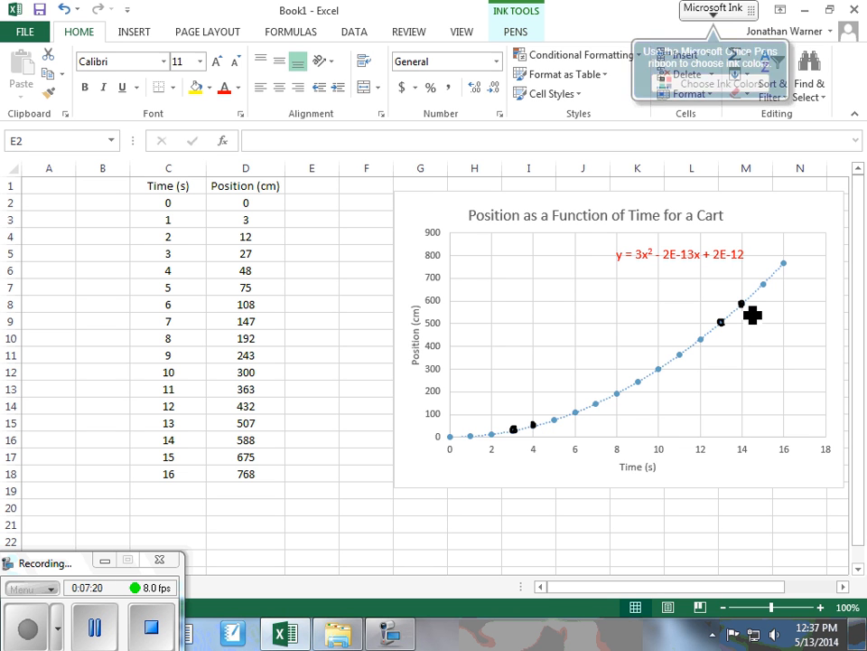
Step: Ink short horizontal and vertical lines beside both marked point pairs to show their time and position changes, and stop inking
mouse_move(742, 342)
mouse_down()
mouse_move(722, 342)
mouse_move(710, 304)
mouse_up()
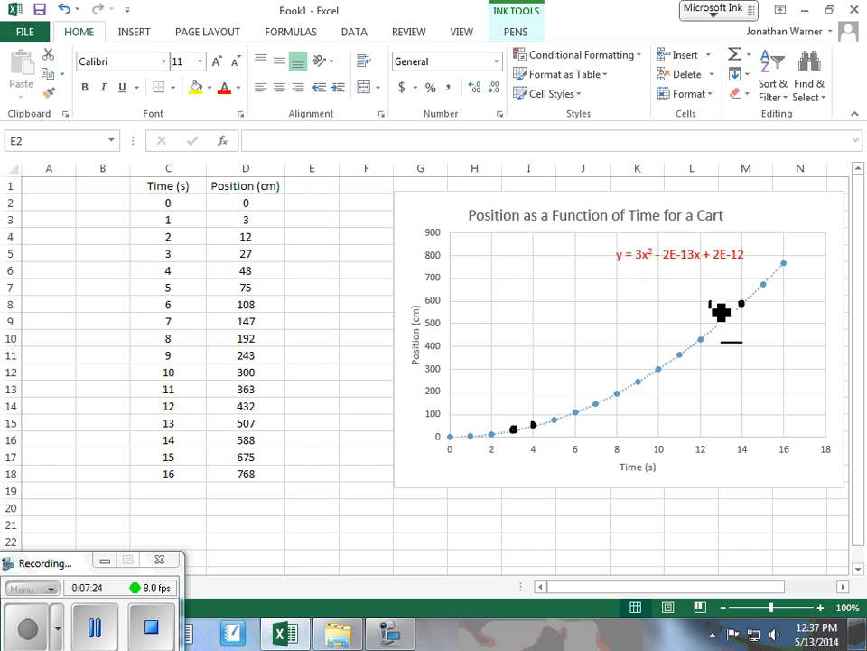
drag(512, 435, 524, 436)
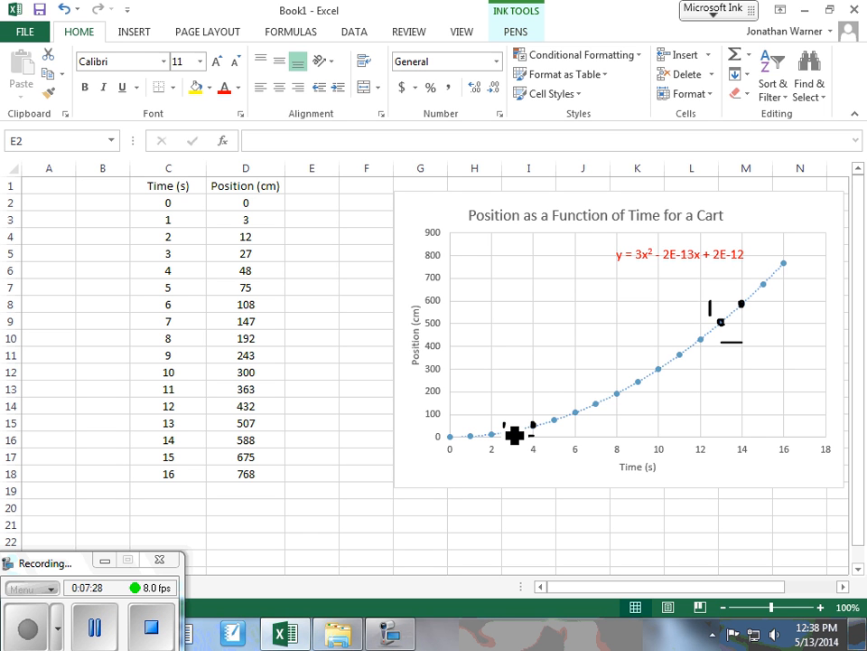
key(Escape)
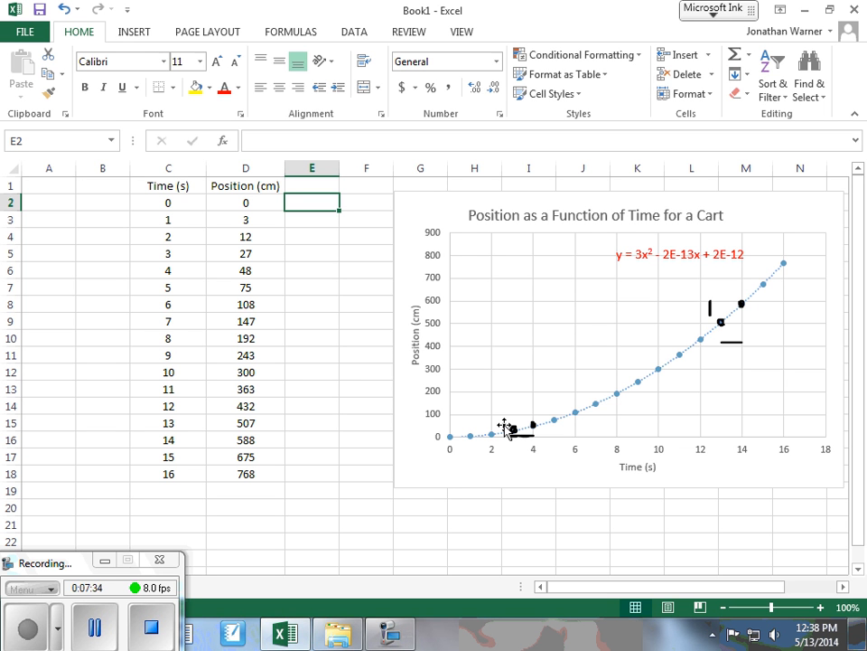
click(314, 218)
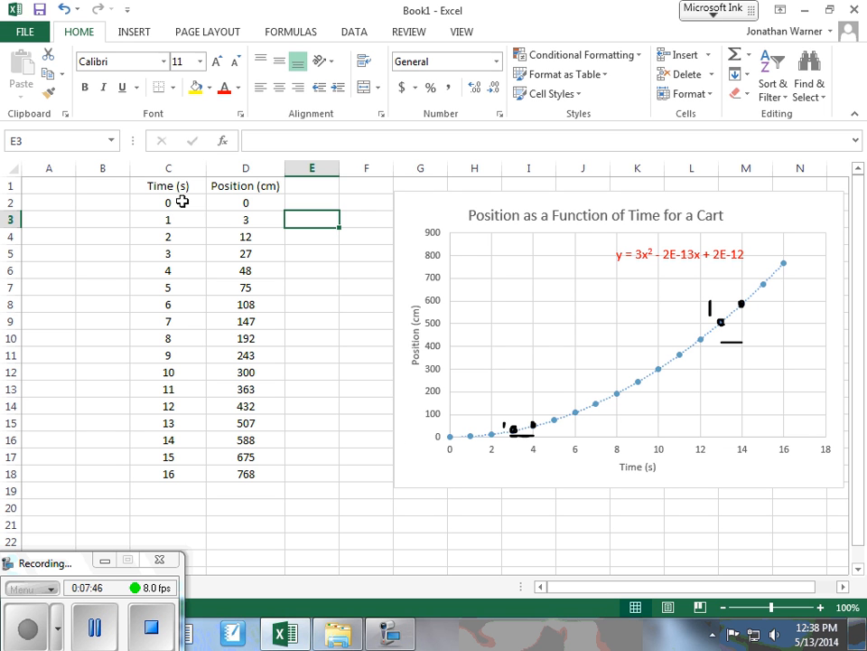
drag(186, 219, 190, 473)
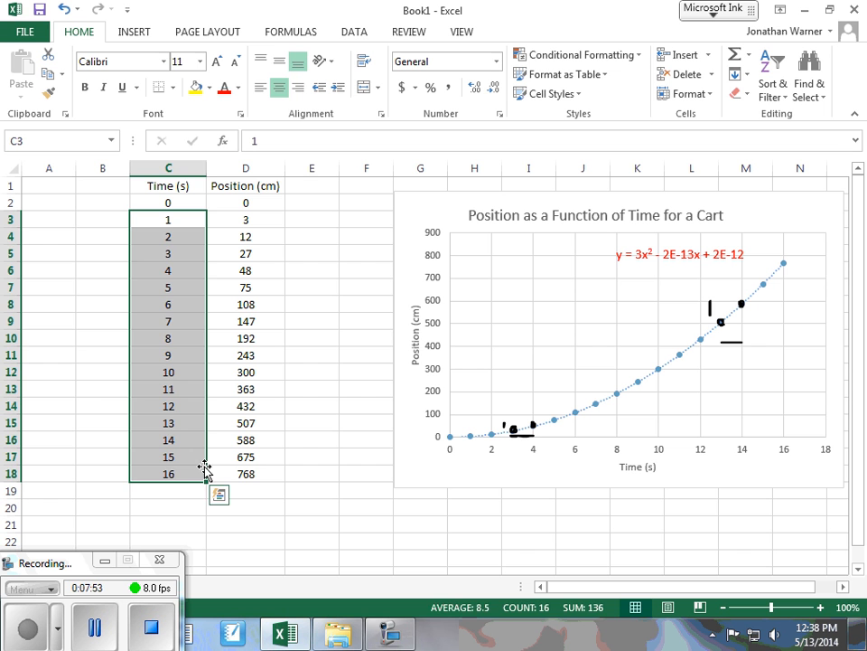
click(310, 224)
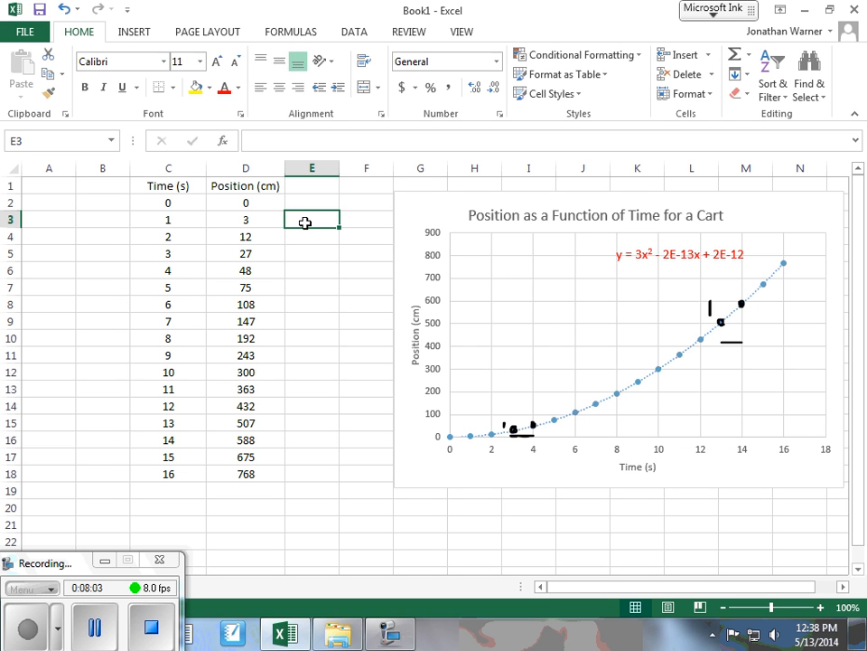
text(=)
key(Escape)
Step: Enter the header "Avg Speed (cm/s)" in cell E1 and widen column E to fit it
key(Up)
key(Up)
text(Avg)
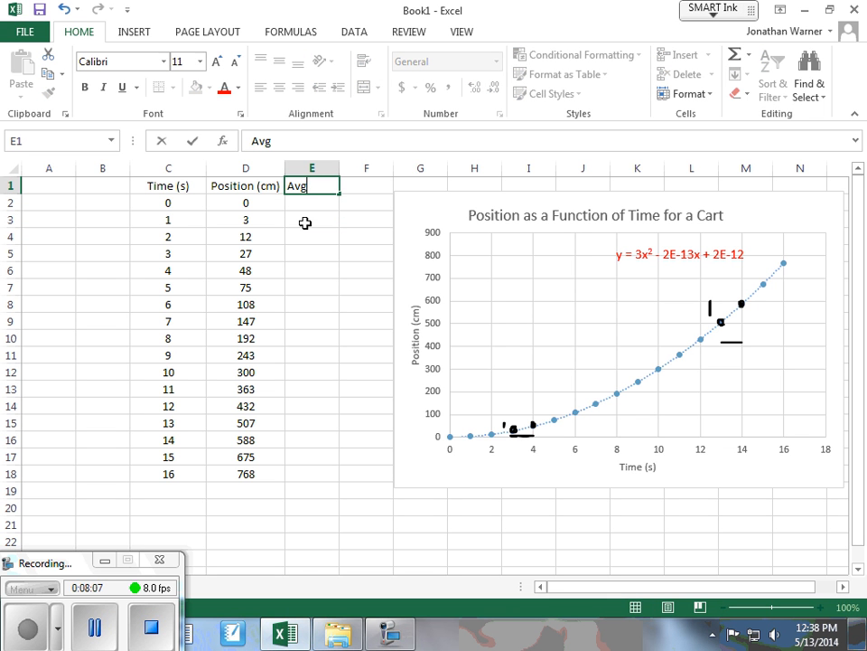
text( Speed ()
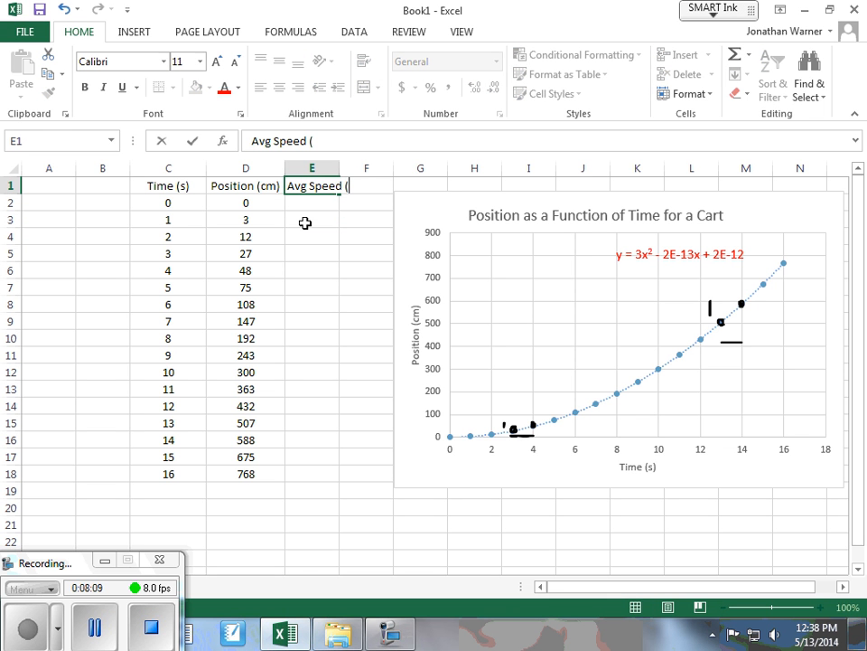
text(cm/s))
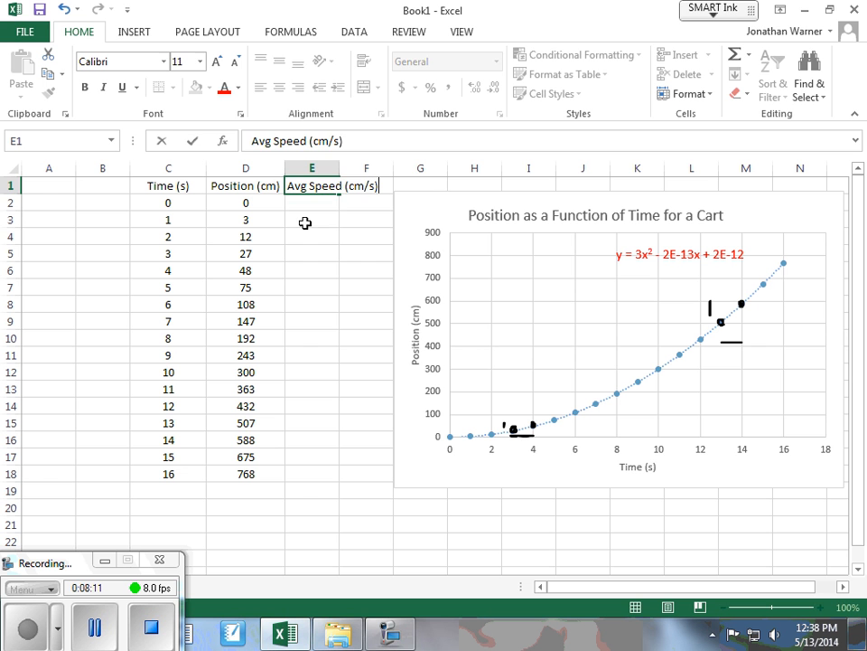
key(Return)
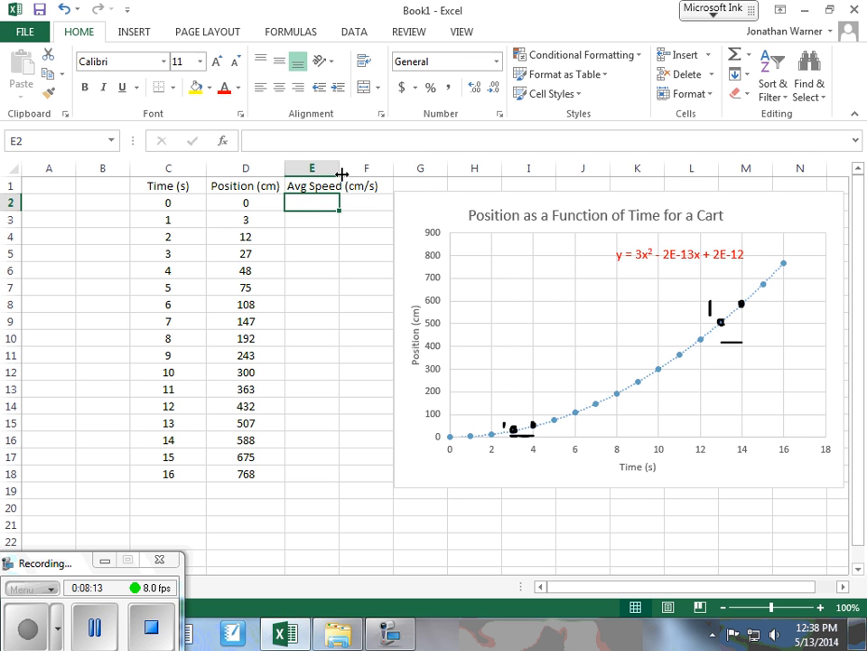
drag(339, 169, 385, 166)
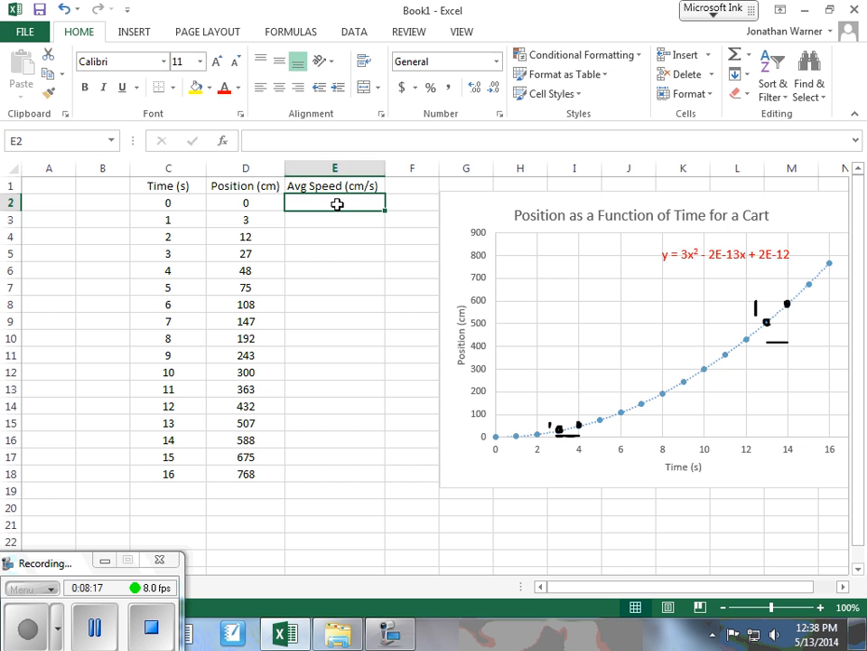
Step: Centre-align the whole of column E and make E3 the active cell
click(338, 168)
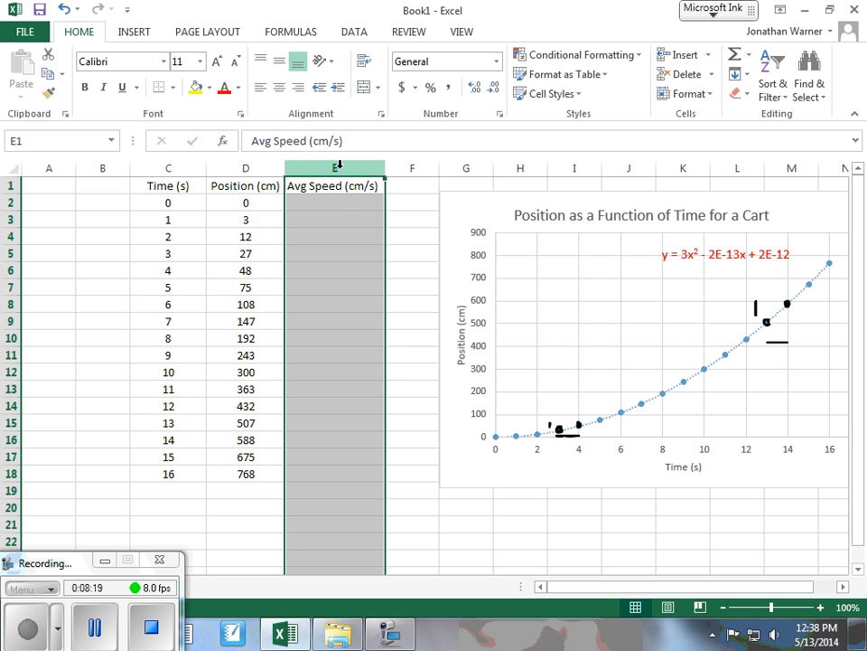
click(341, 236)
click(342, 169)
click(342, 237)
click(343, 169)
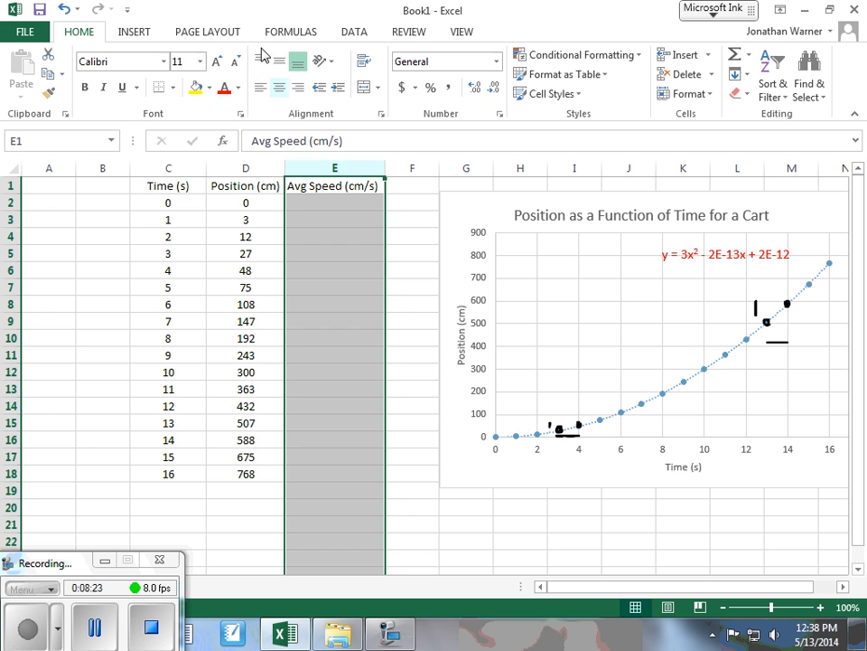
click(279, 88)
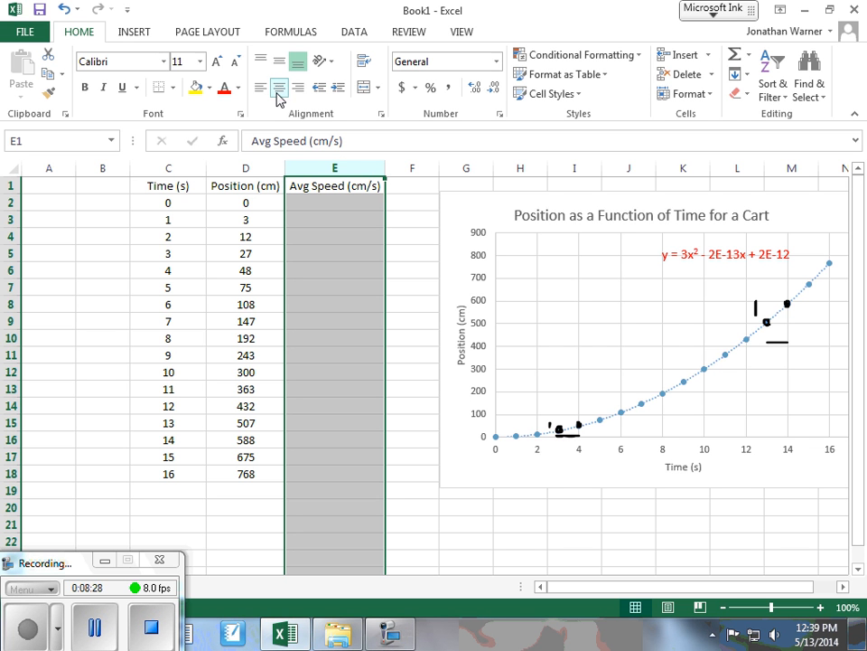
click(277, 93)
click(278, 91)
click(349, 206)
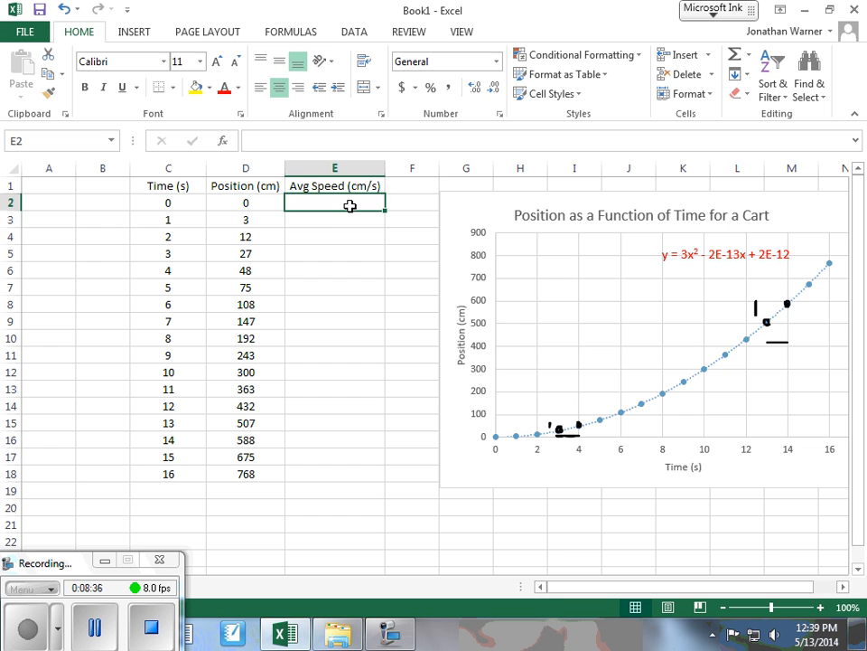
key(Return)
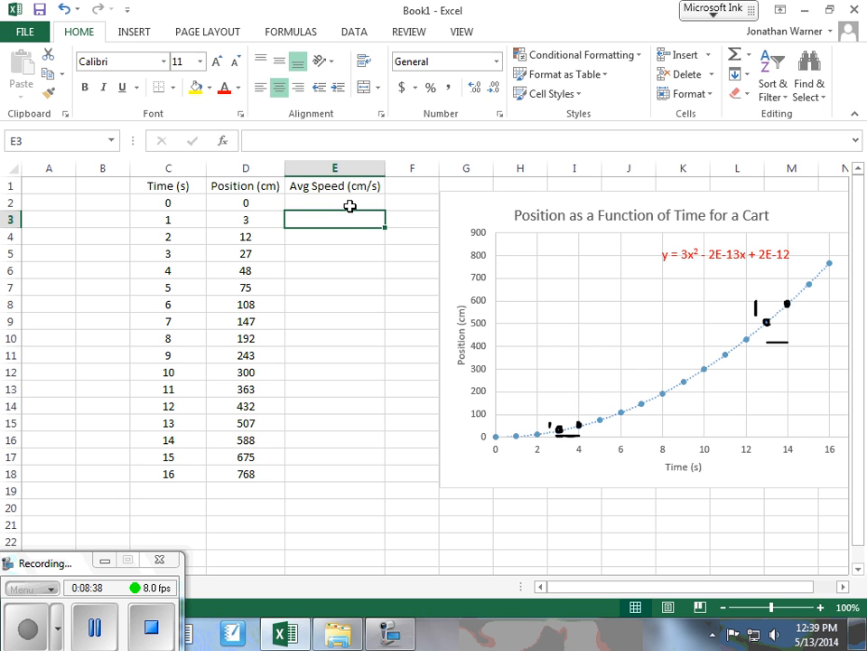
text(=)
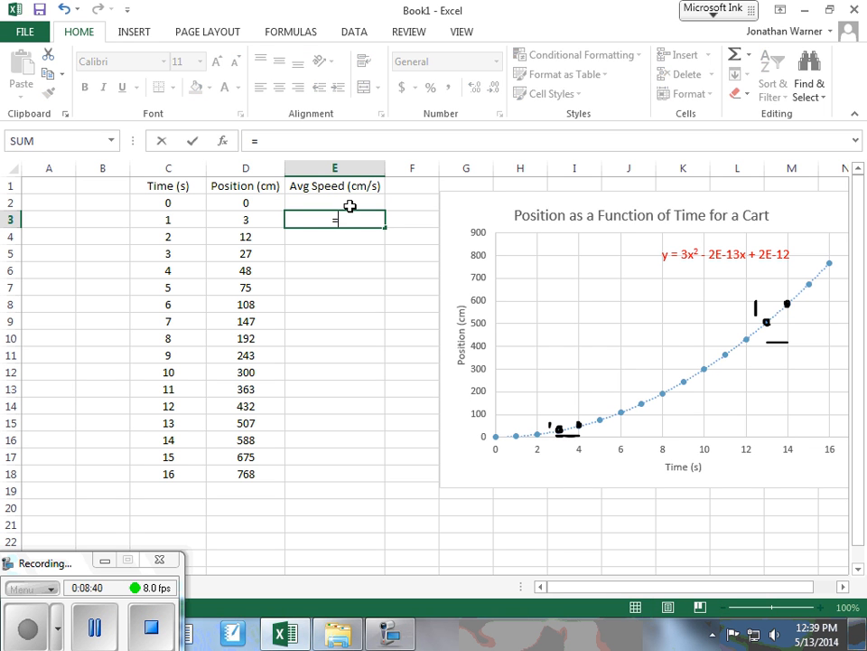
key(Left)
key(Right)
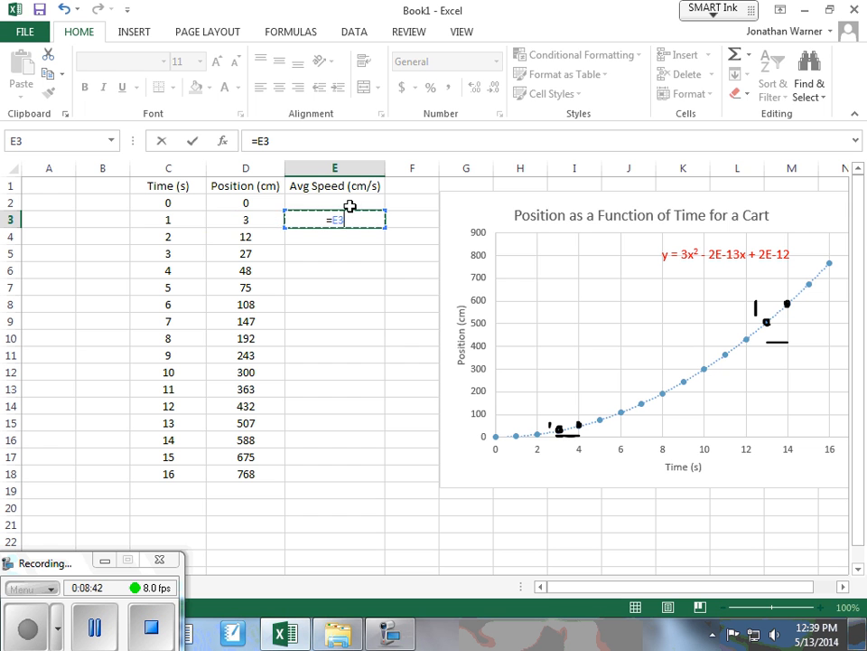
key(BackSpace)
text(()
key(Left)
text(-)
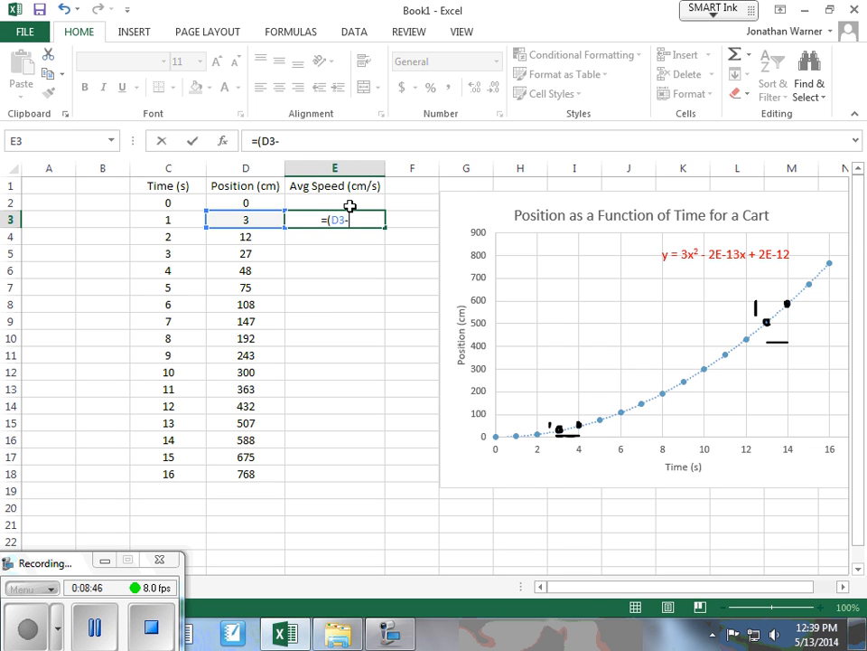
key(Up)
key(Left)
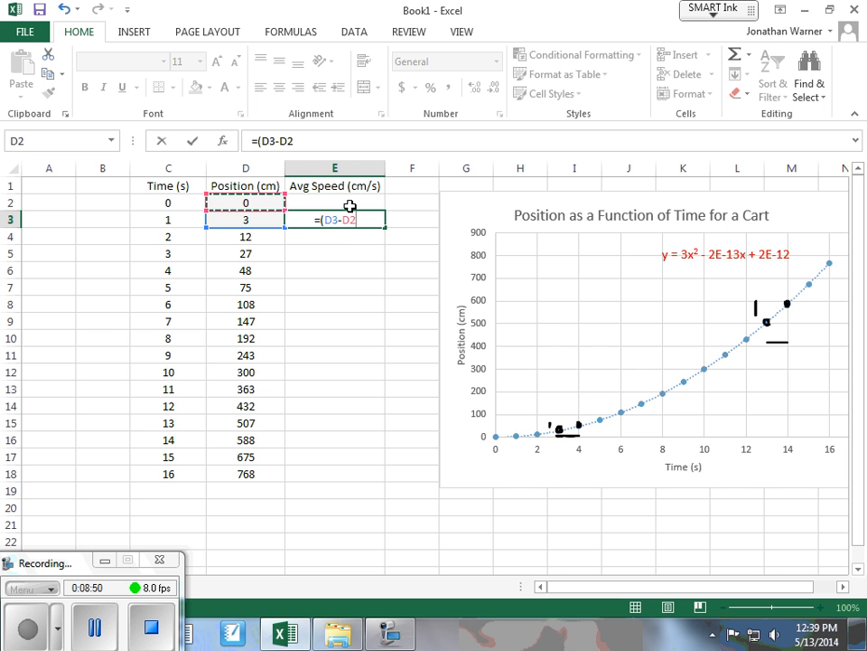
key(BackSpace)
key(BackSpace)
key(BackSpace)
key(BackSpace)
key(BackSpace)
key(BackSpace)
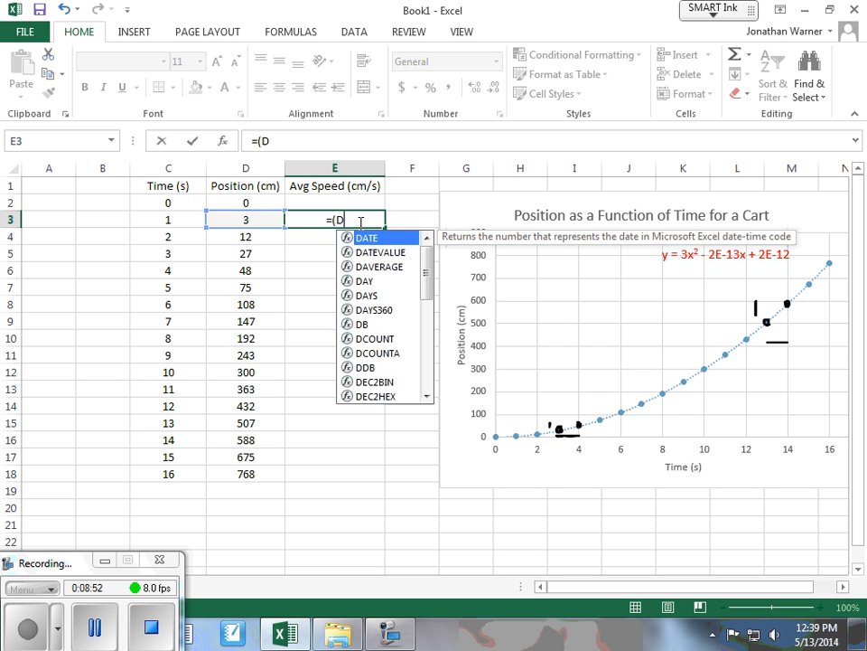
click(341, 241)
key(Escape)
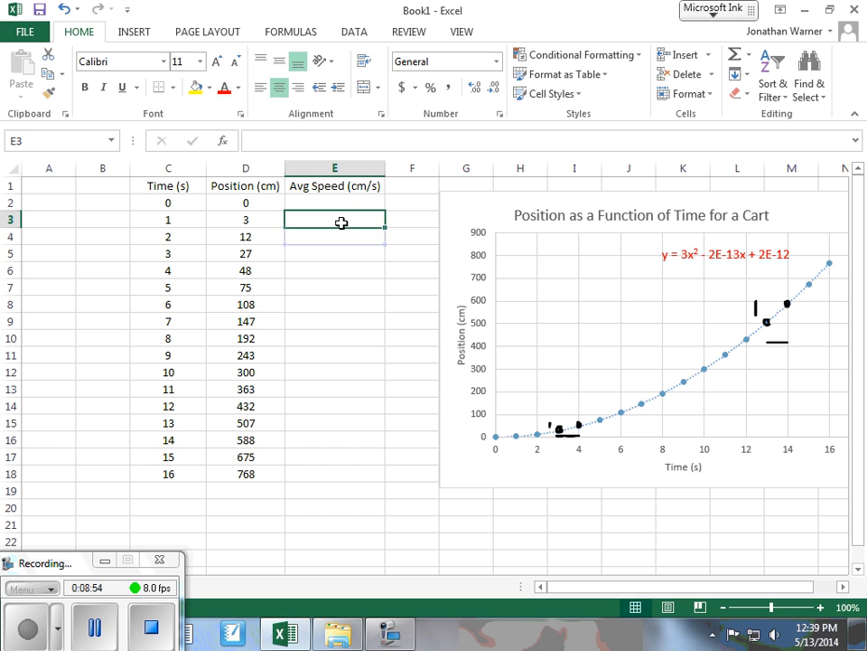
Step: Enter the average speed formula =(D3-D2)/(C3-C2) in cell E3 and reselect that cell
text(=)
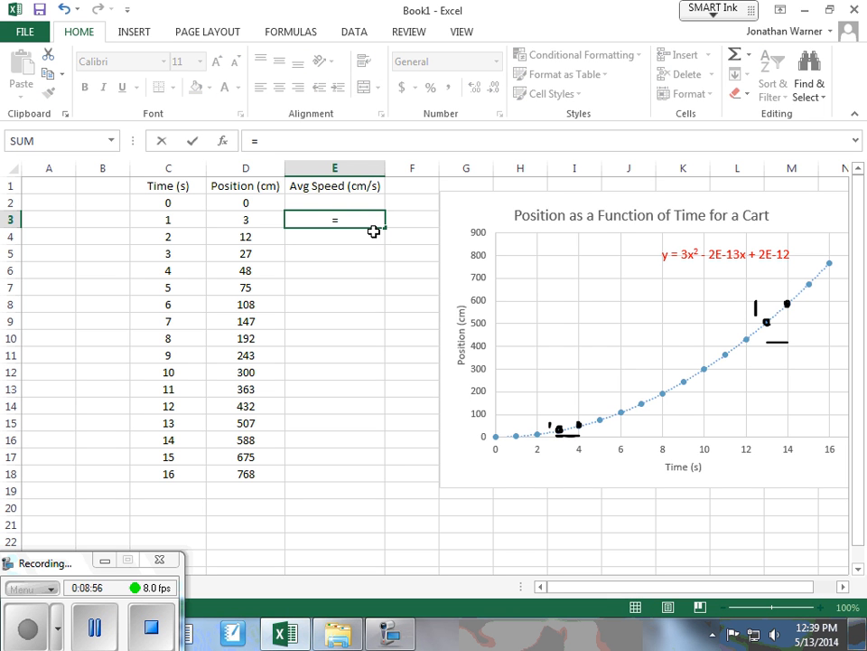
text(()
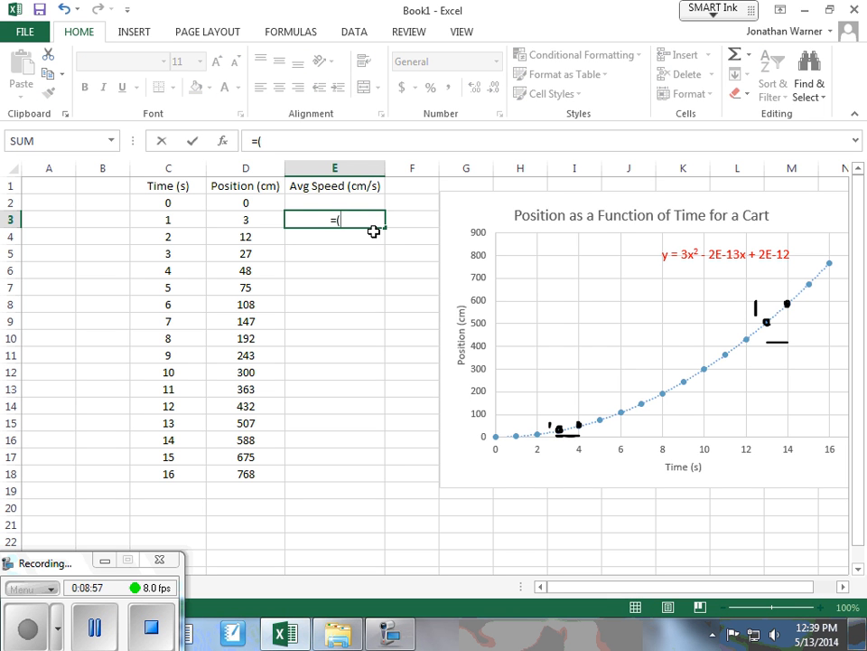
click(265, 220)
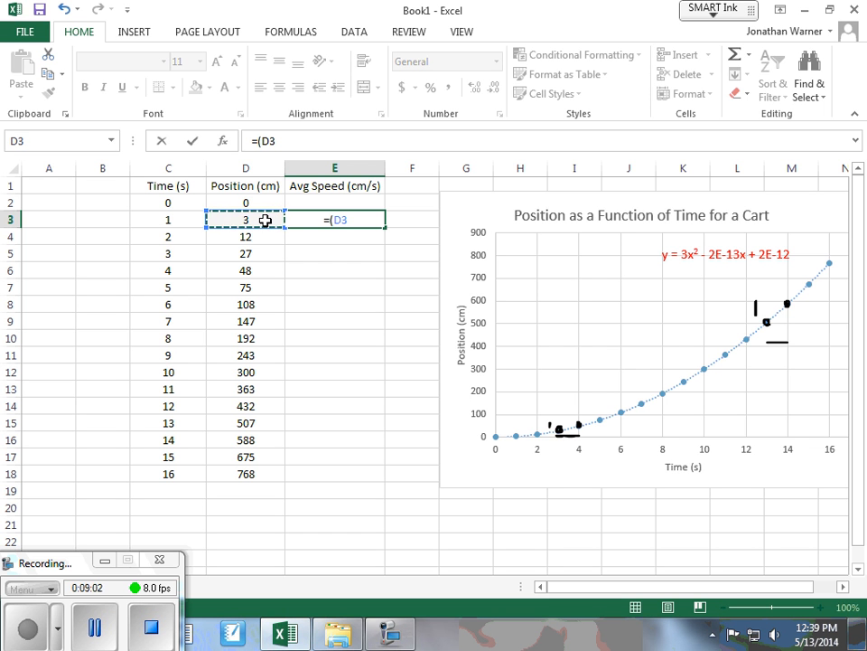
text(-)
click(258, 201)
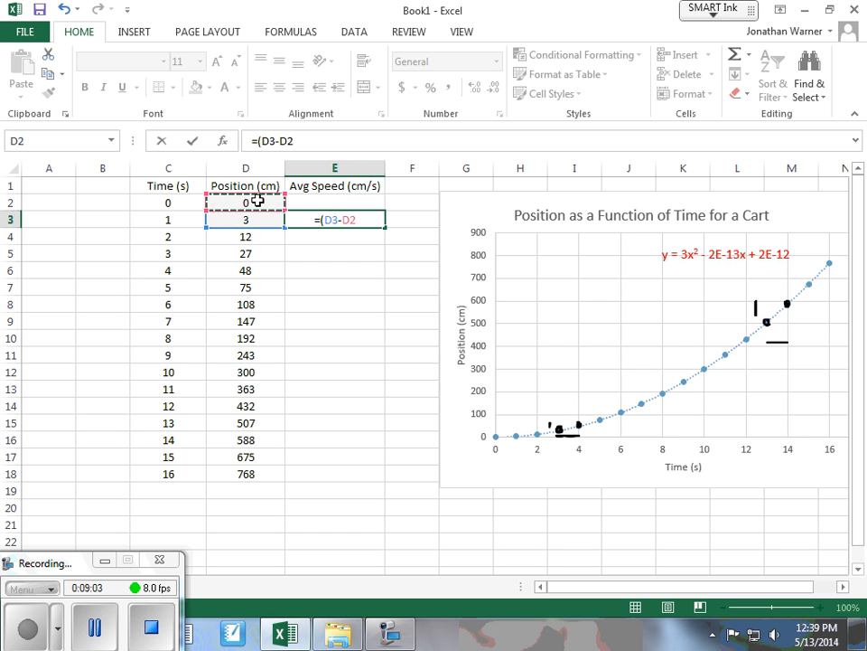
text())
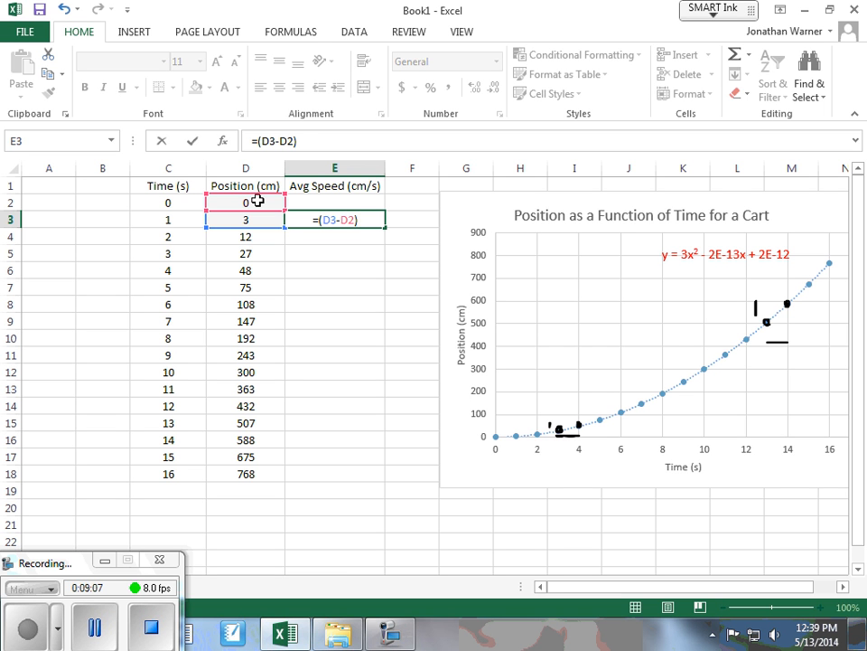
text(/)
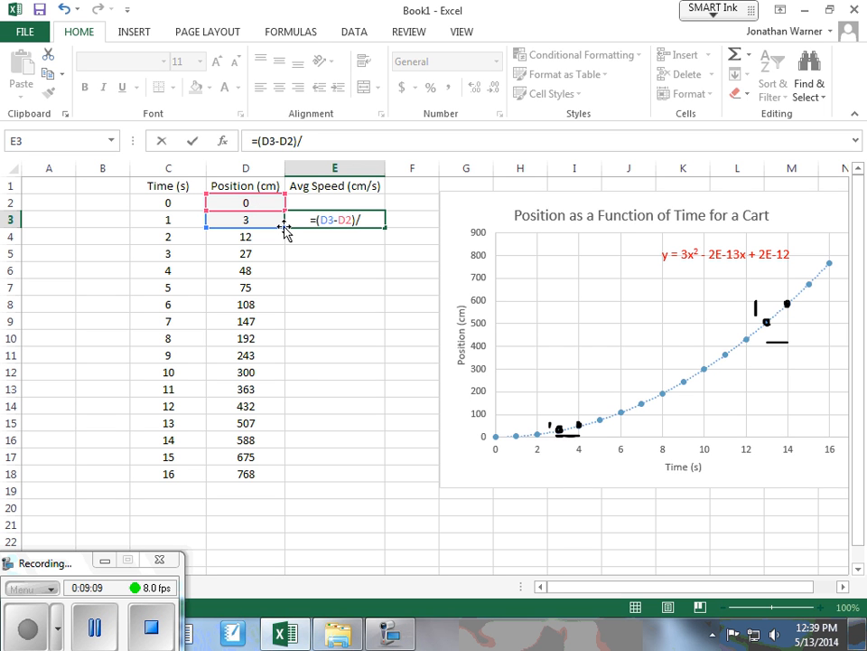
text(()
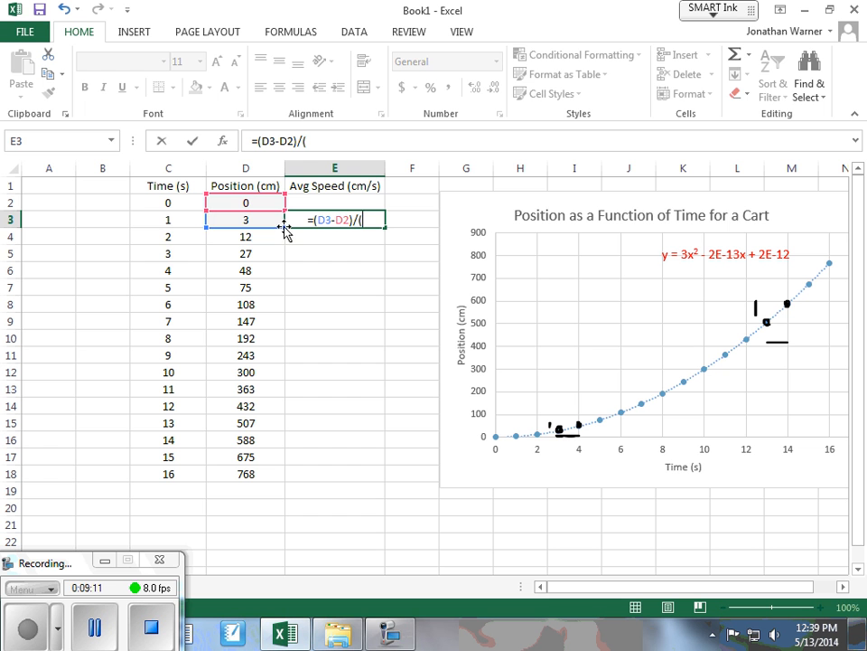
click(179, 220)
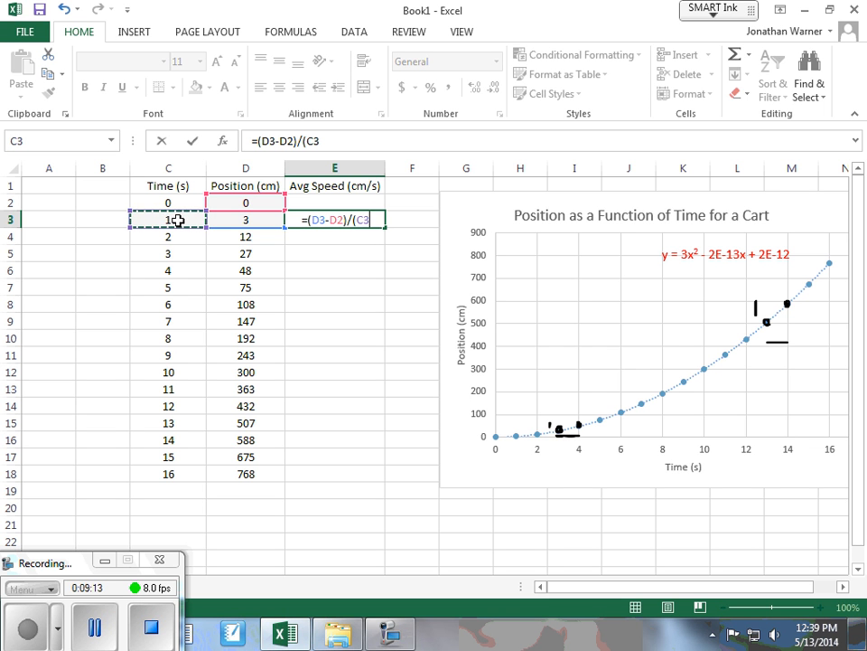
text(-)
click(172, 202)
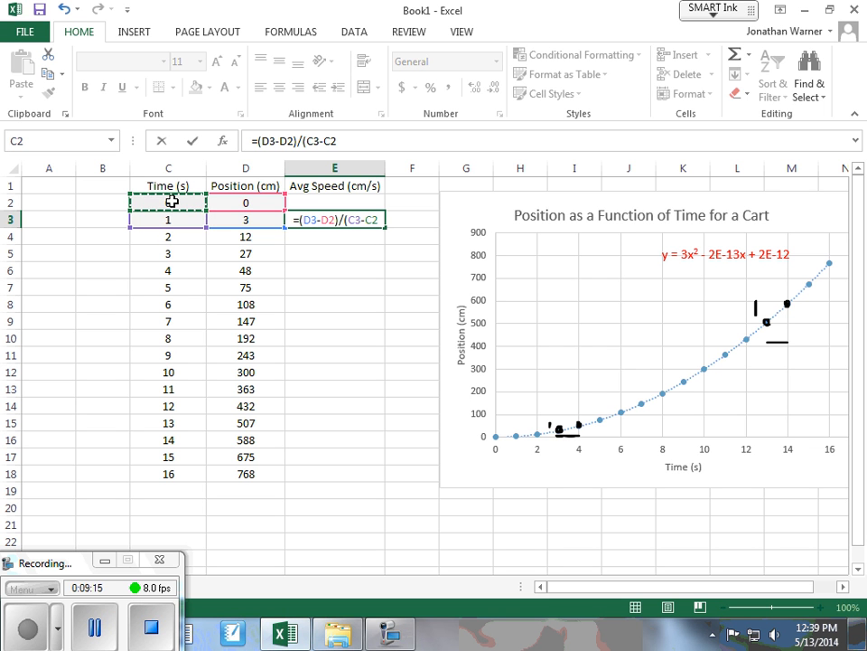
text())
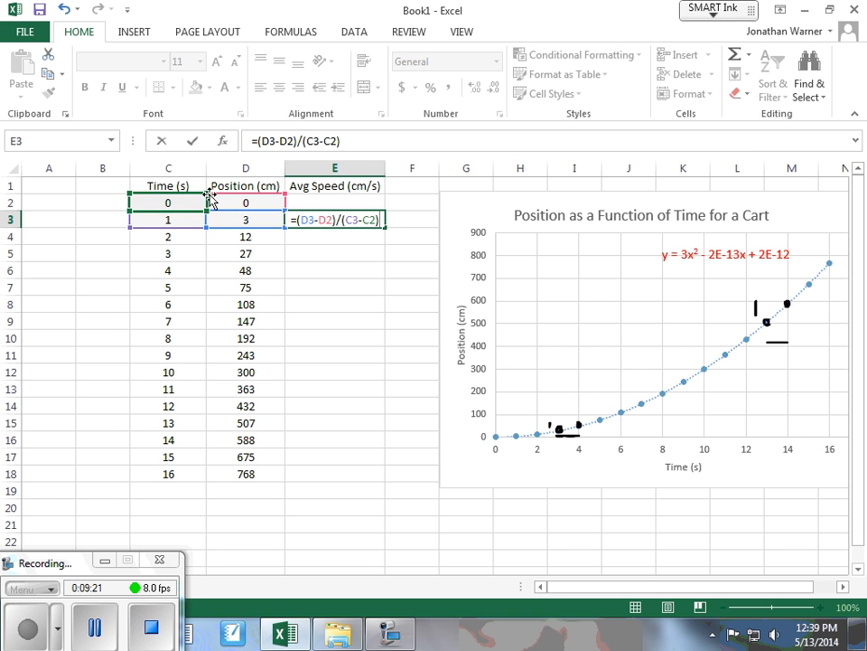
key(Return)
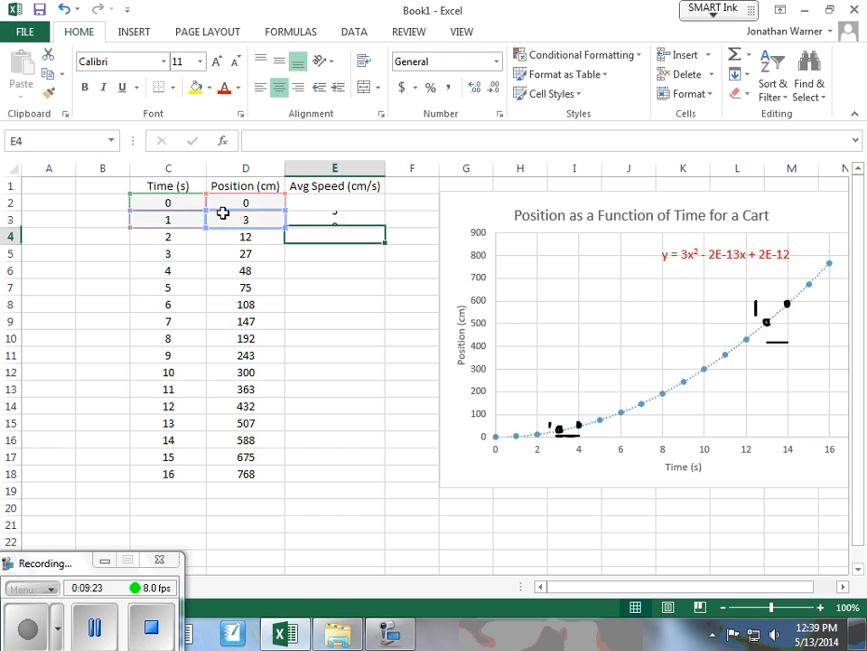
click(362, 217)
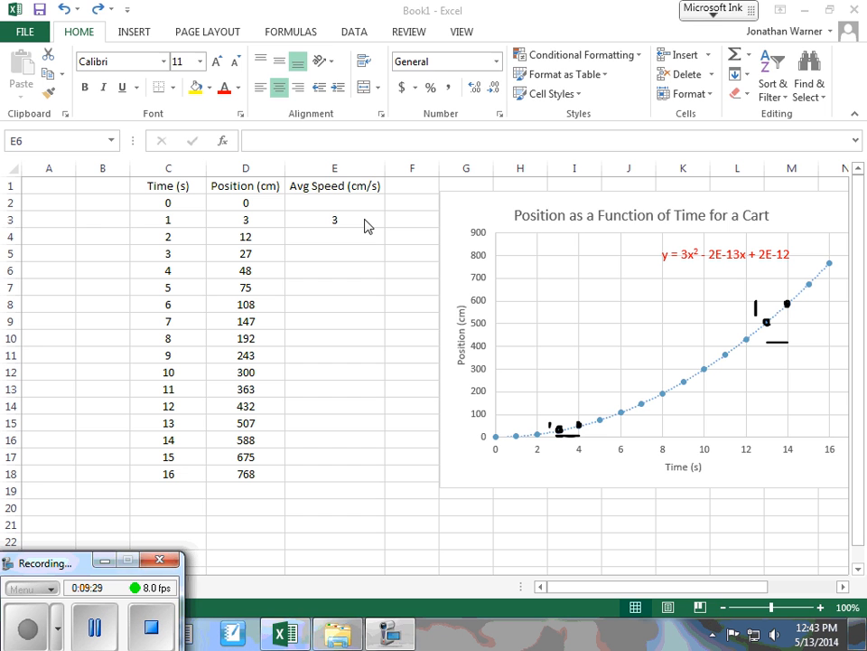
click(362, 219)
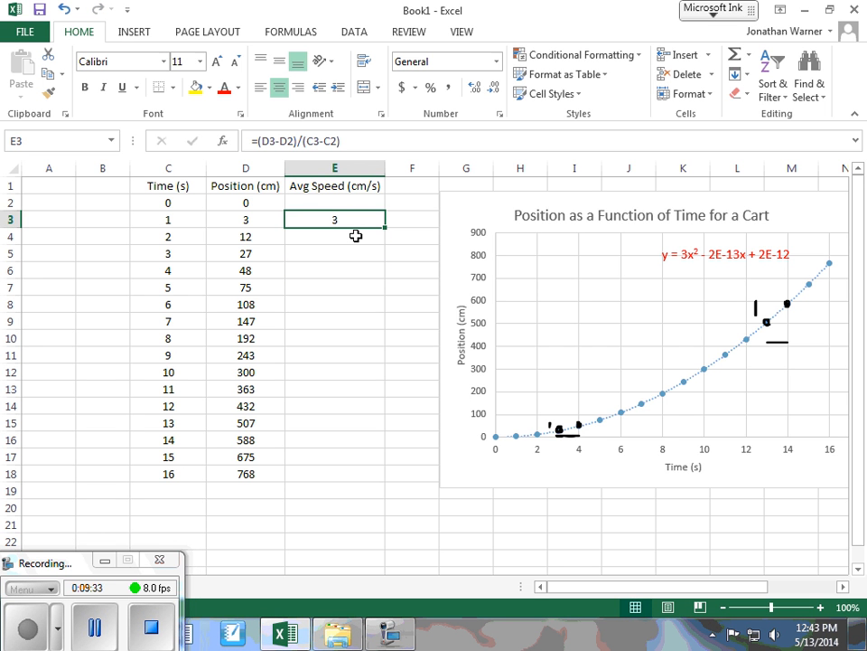
Step: Enter the average speed formula =(D4-D3)/(C4-C3) in cell E4
click(356, 235)
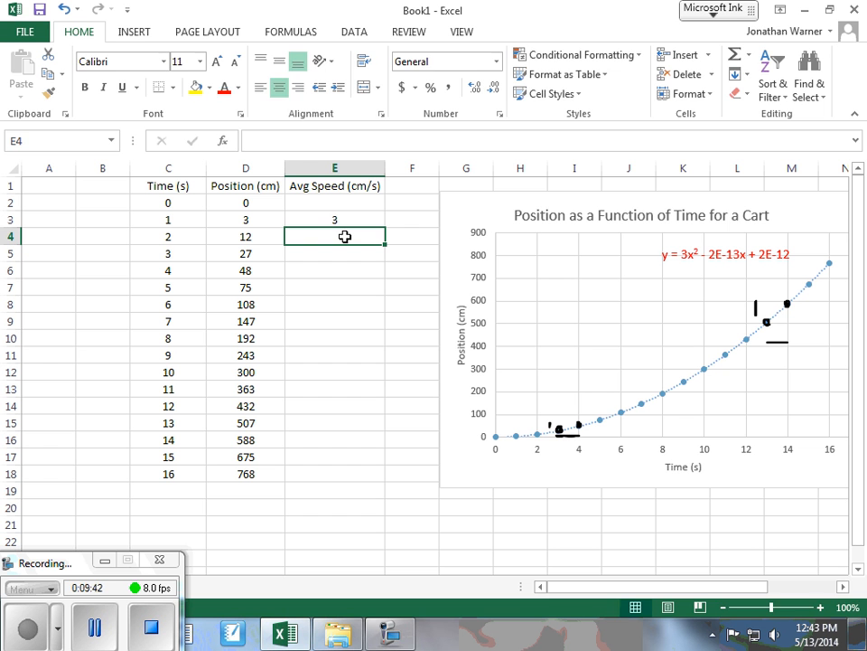
text(=)
key(BackSpace)
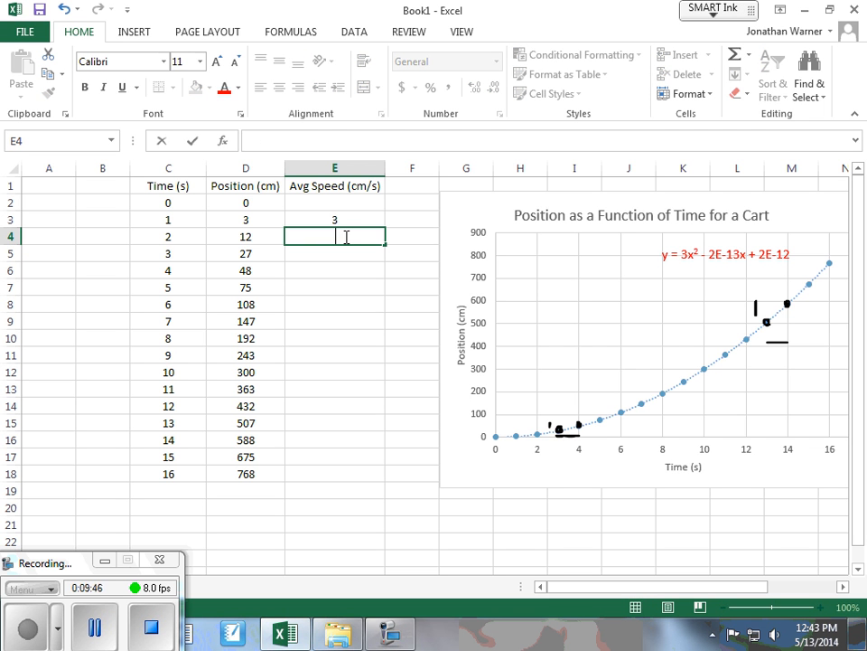
text(=)
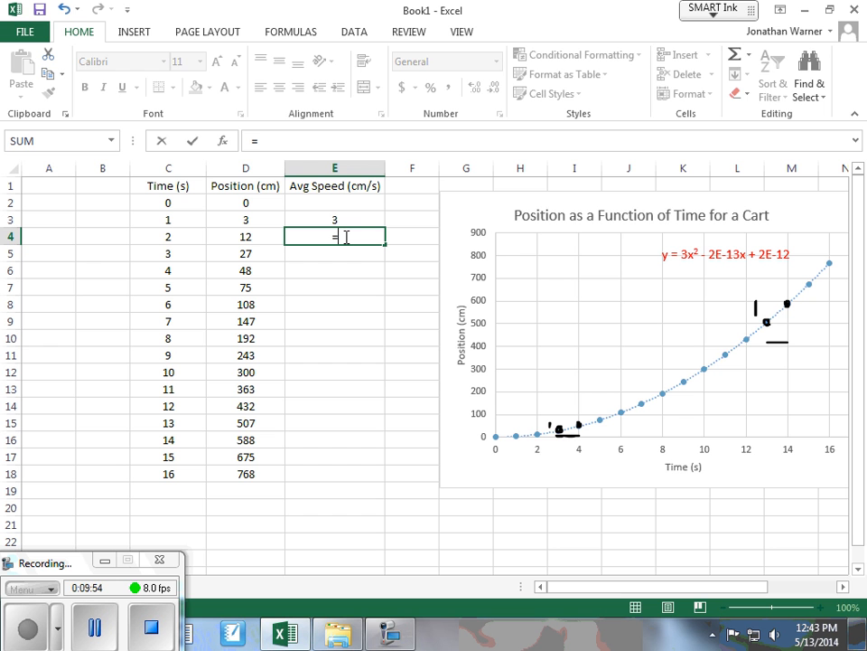
text(()
key(Left)
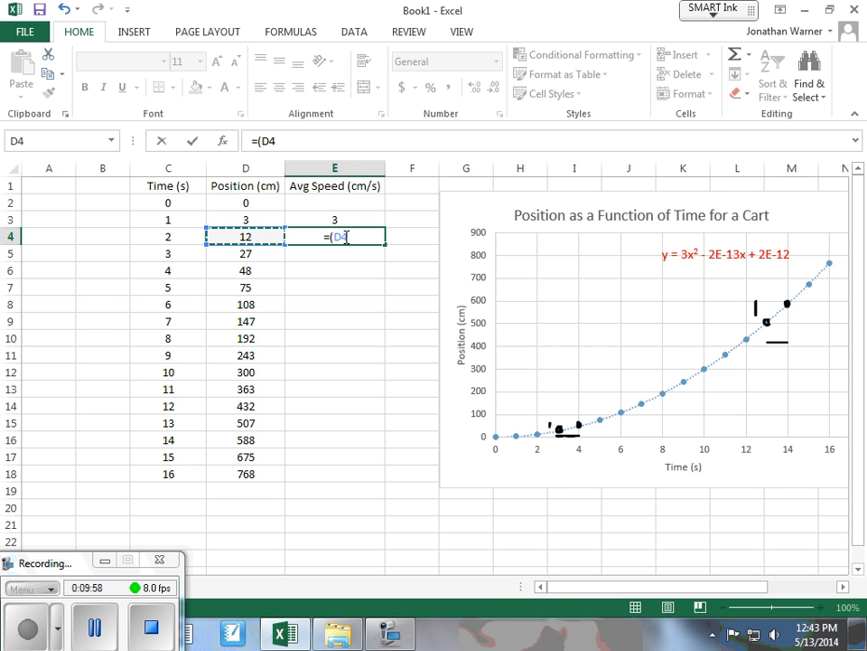
text(-)
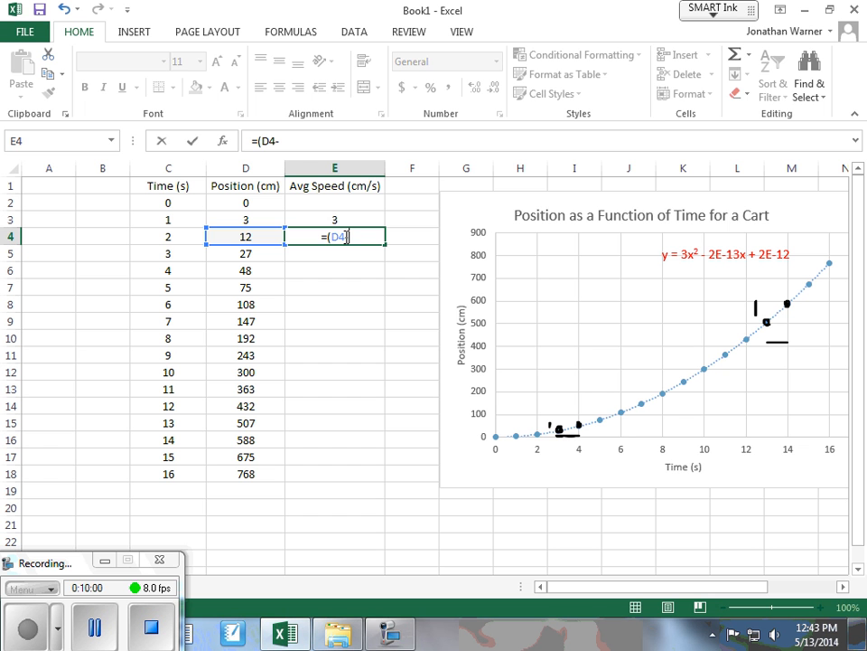
key(Down)
key(Down)
key(Down)
key(Down)
key(Down)
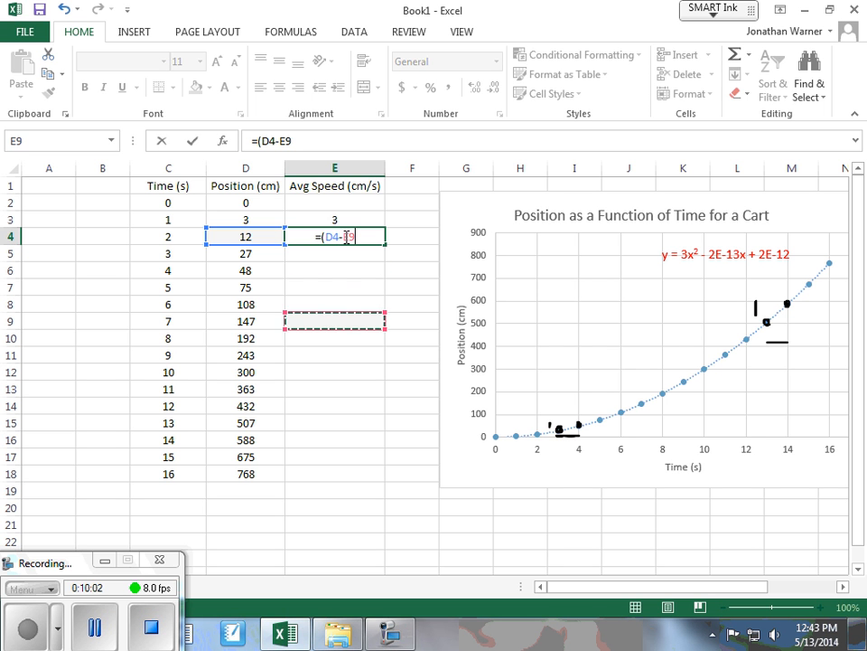
key(Up)
key(Up)
key(Up)
key(Up)
key(Up)
key(Up)
key(Left)
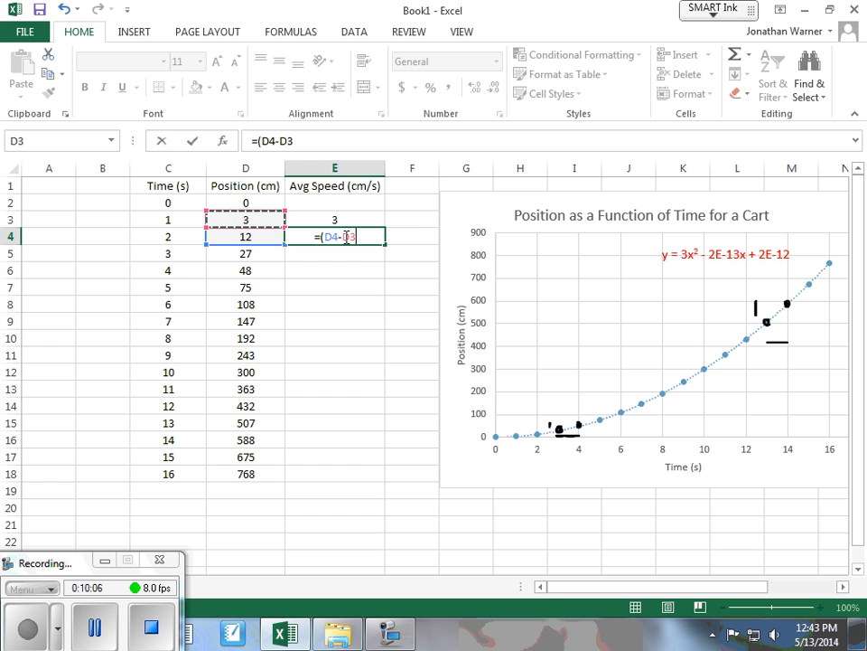
text())
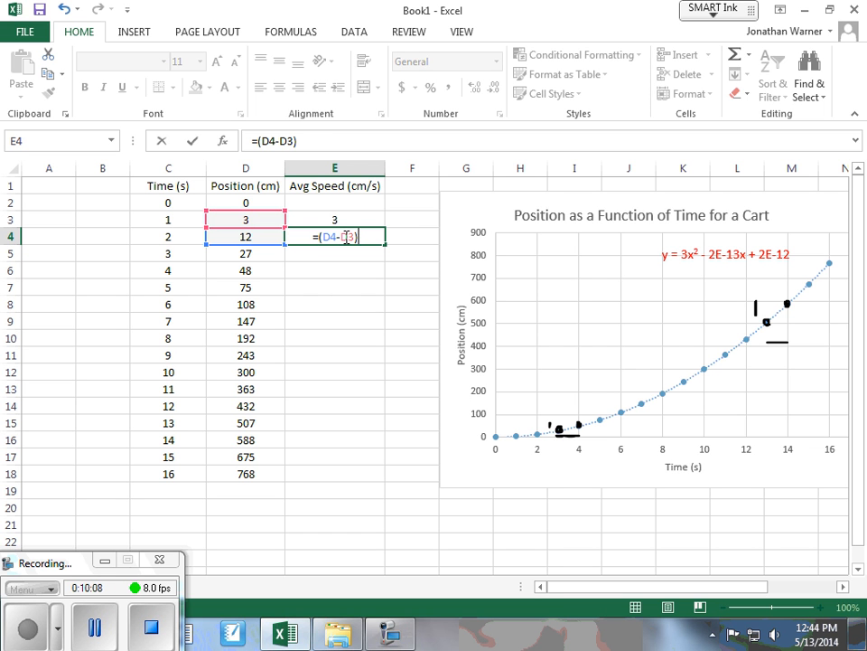
text(/()
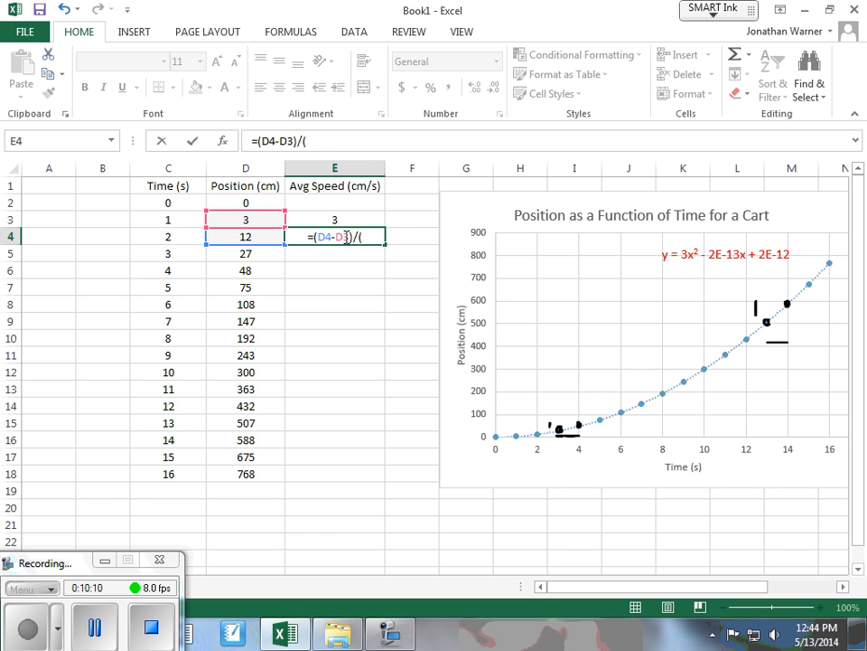
key(Left)
key(Left)
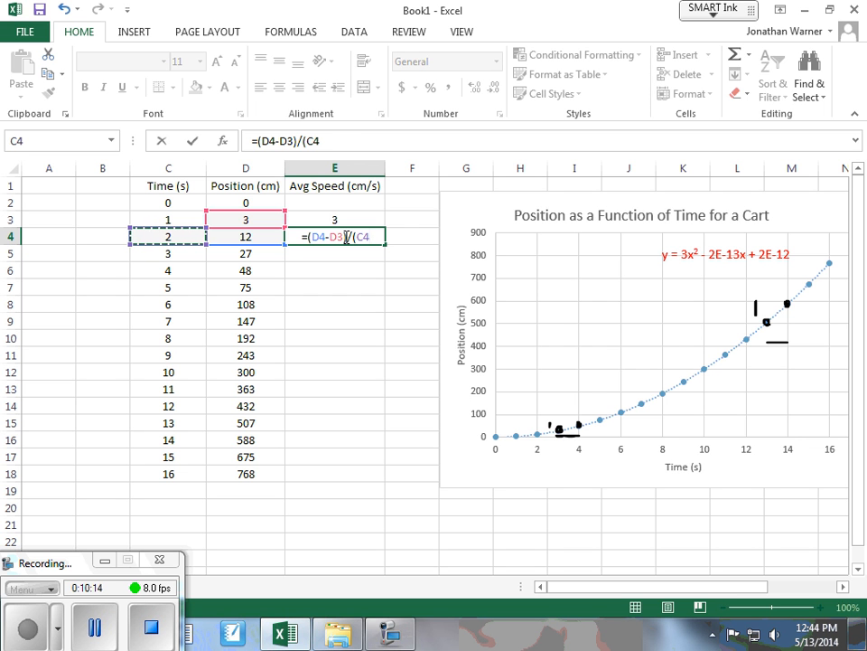
text(-)
key(Left)
key(Left)
key(Up)
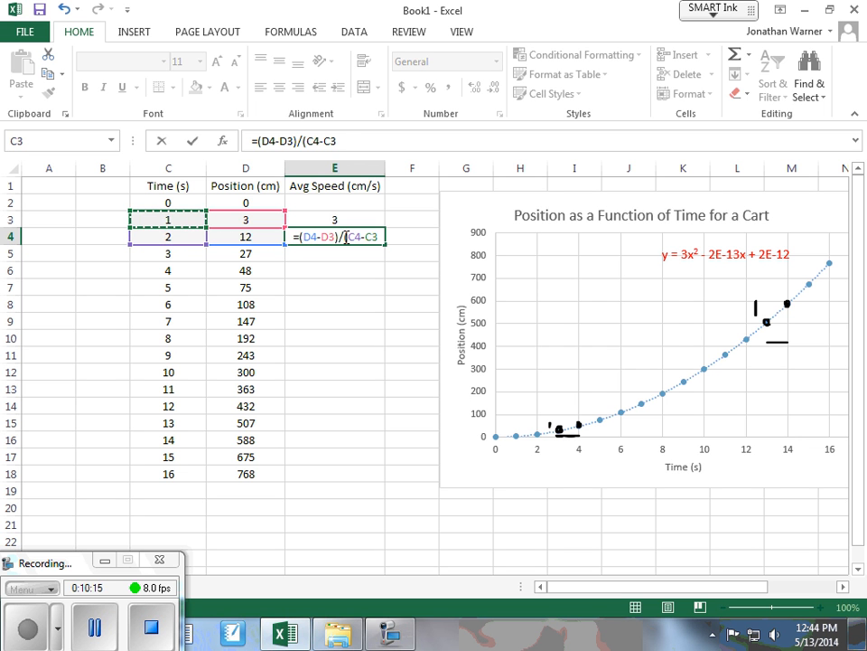
text())
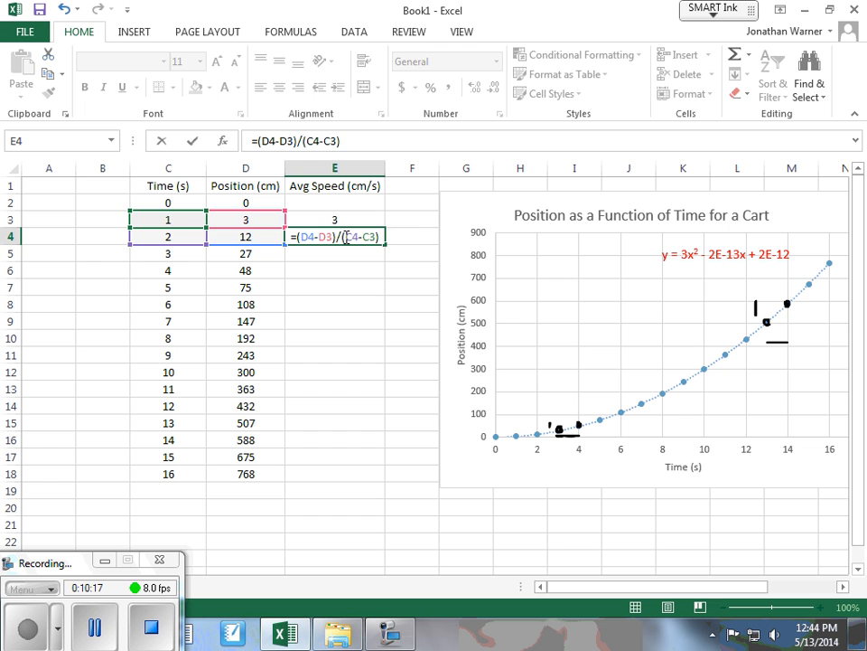
key(Return)
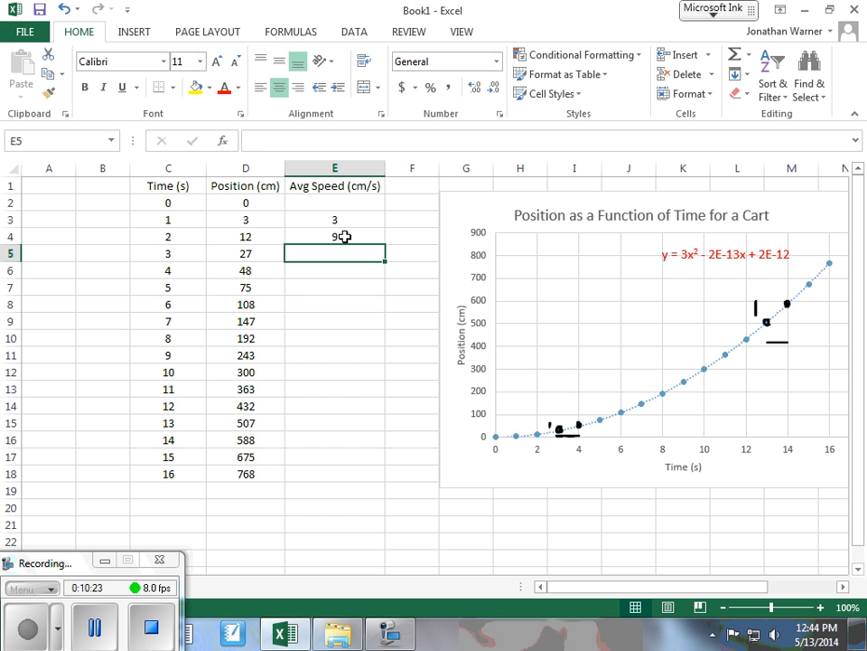
Step: Examine the formula in E4 alongside the time and position cells it references in C3:D4
click(345, 237)
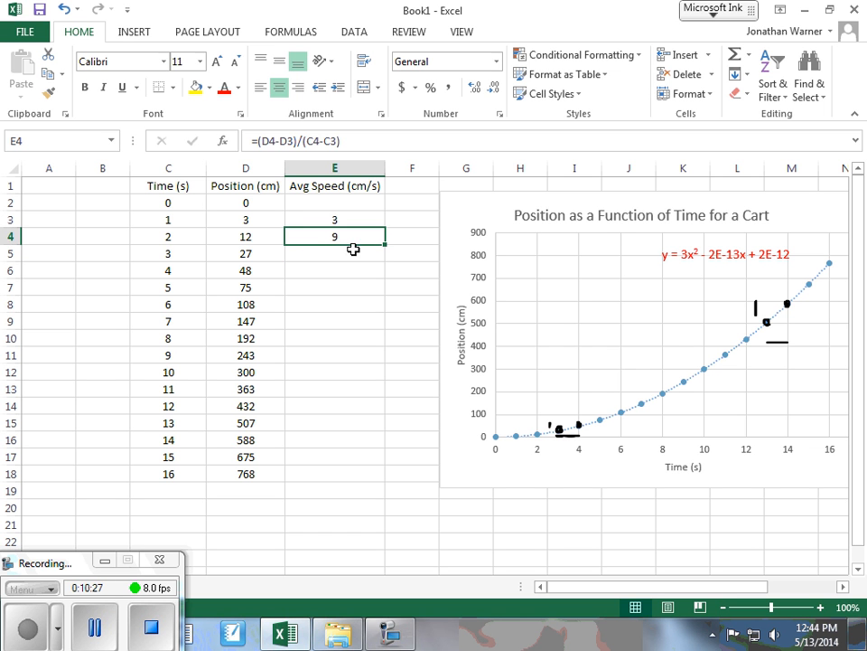
double_click(356, 234)
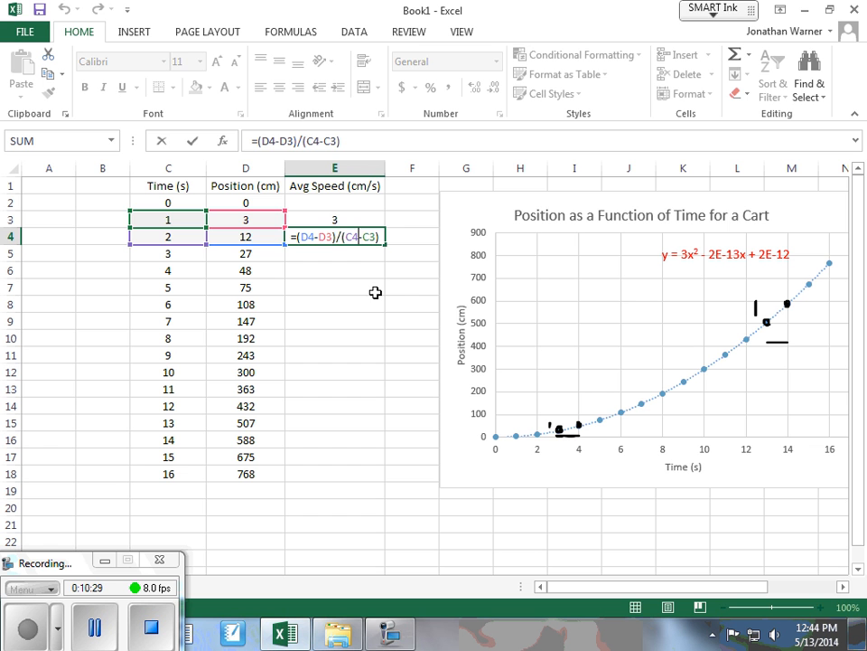
key(Escape)
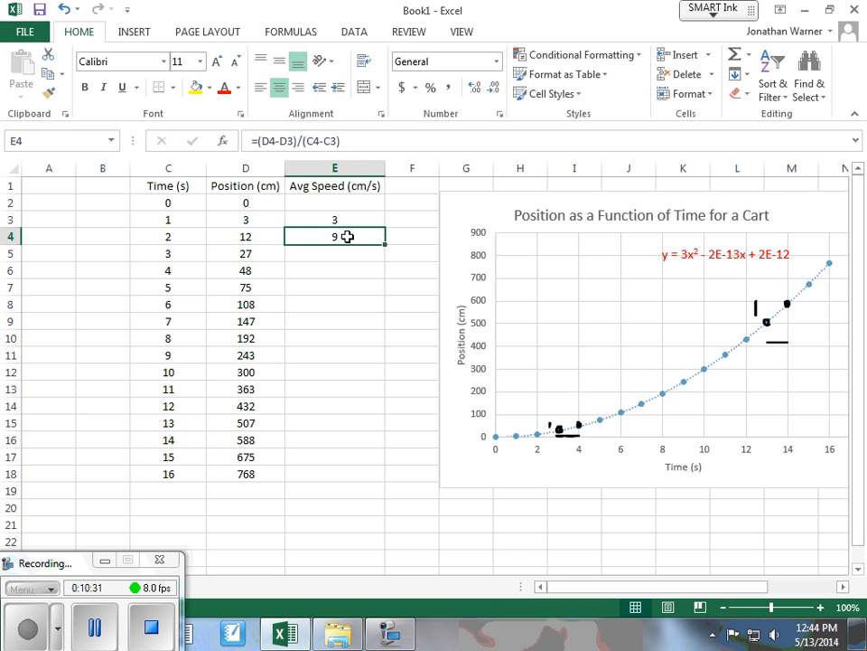
drag(181, 221, 234, 241)
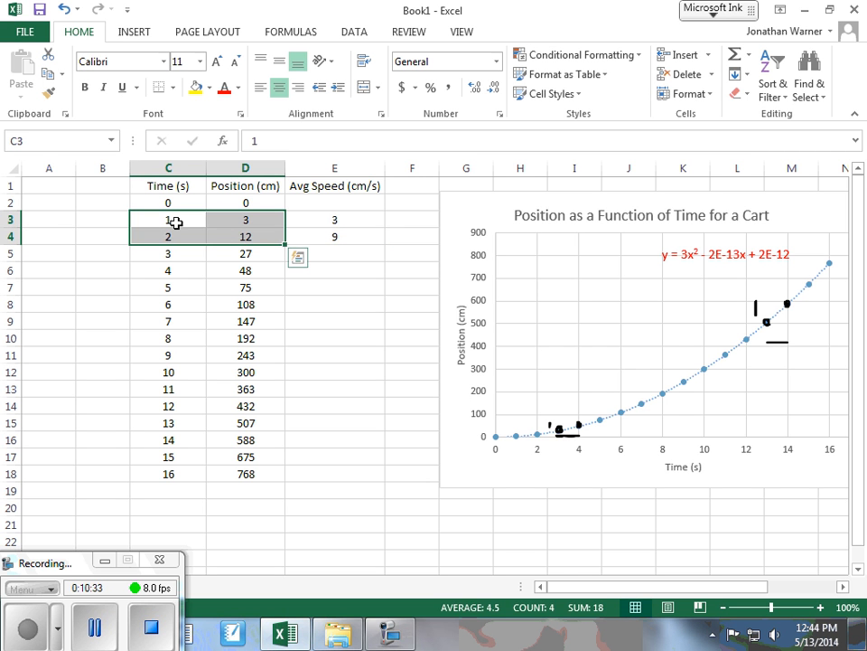
click(176, 222)
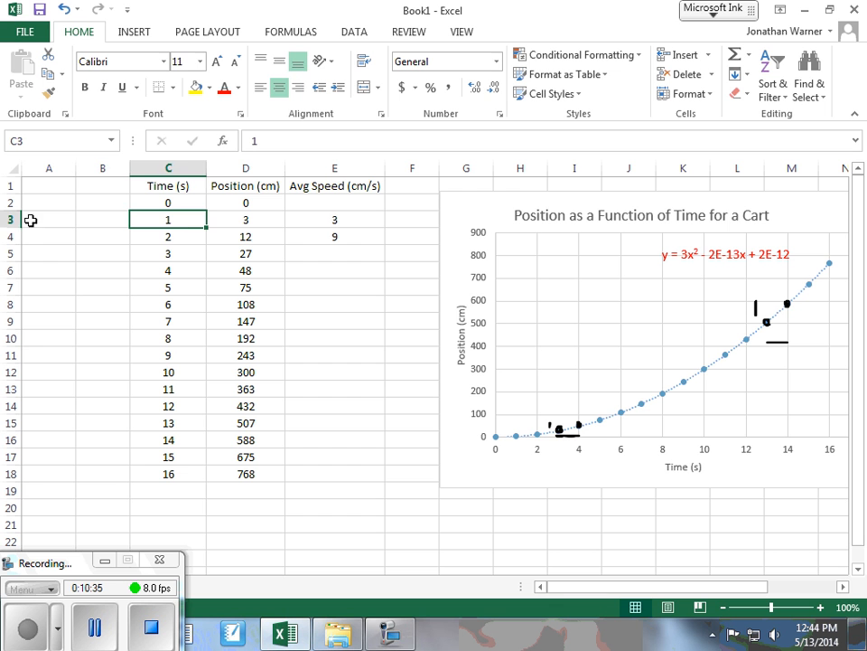
click(228, 220)
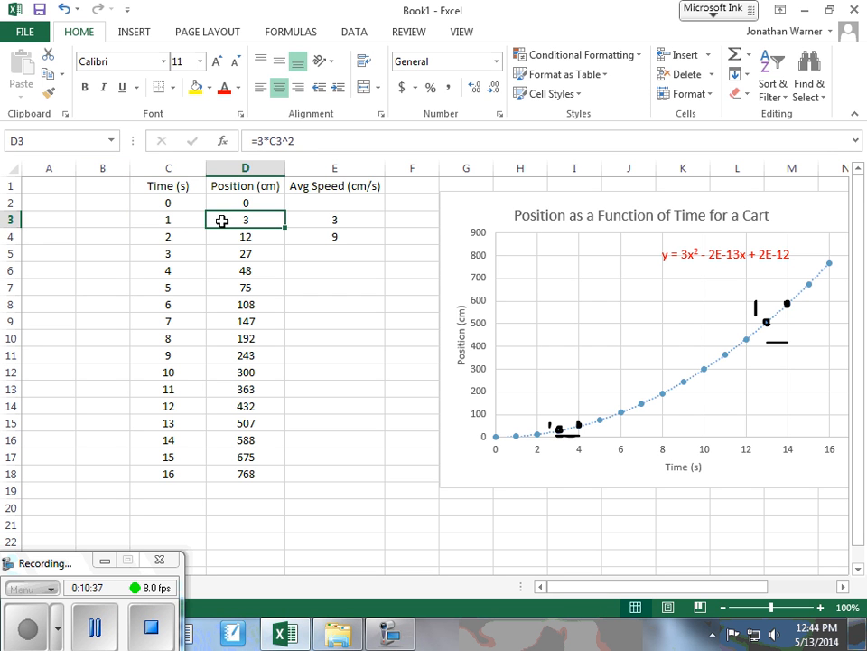
click(180, 236)
click(252, 235)
click(341, 235)
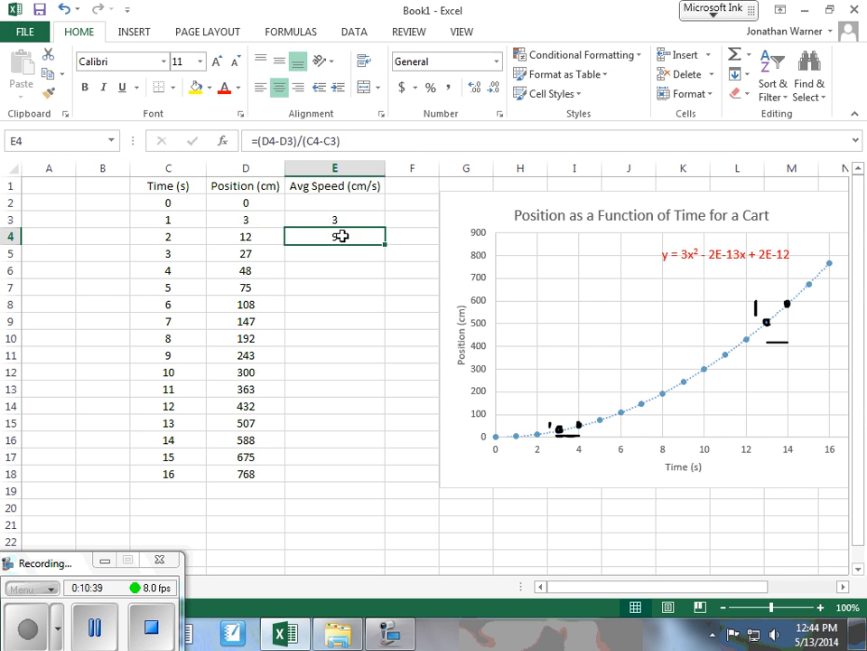
double_click(342, 236)
key(Escape)
drag(277, 238, 162, 234)
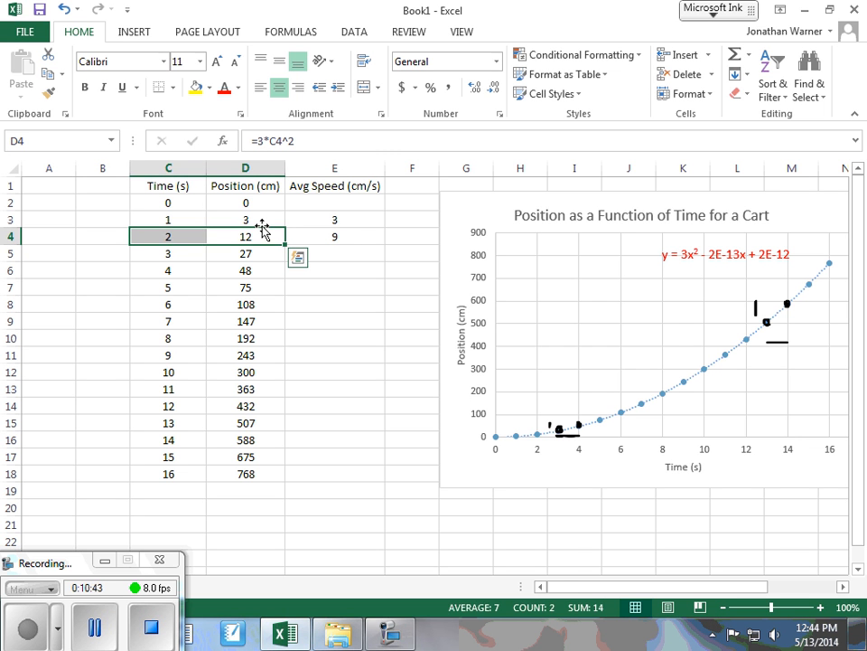
drag(261, 219, 188, 219)
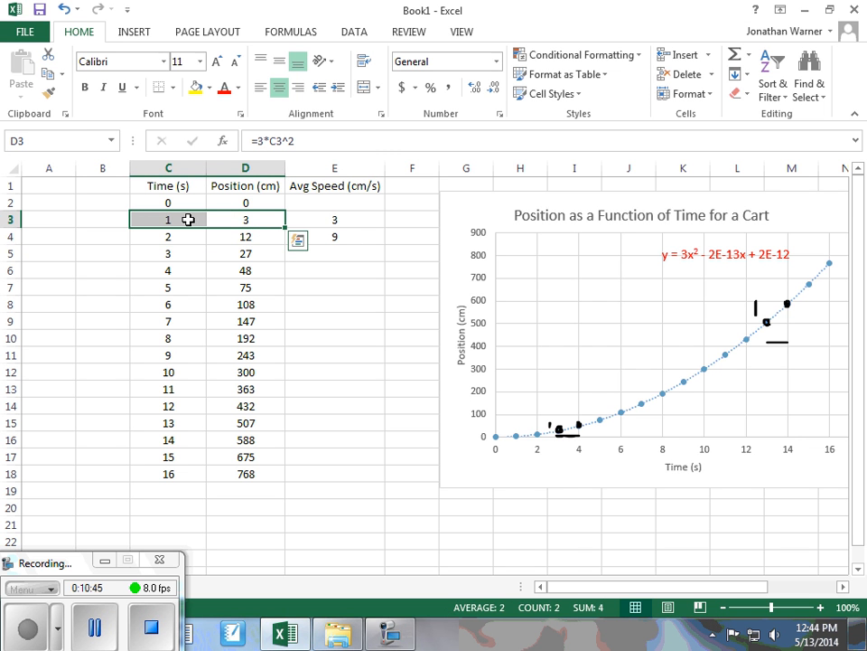
Step: Copy the average speed formula from E4 into cell E13
click(347, 237)
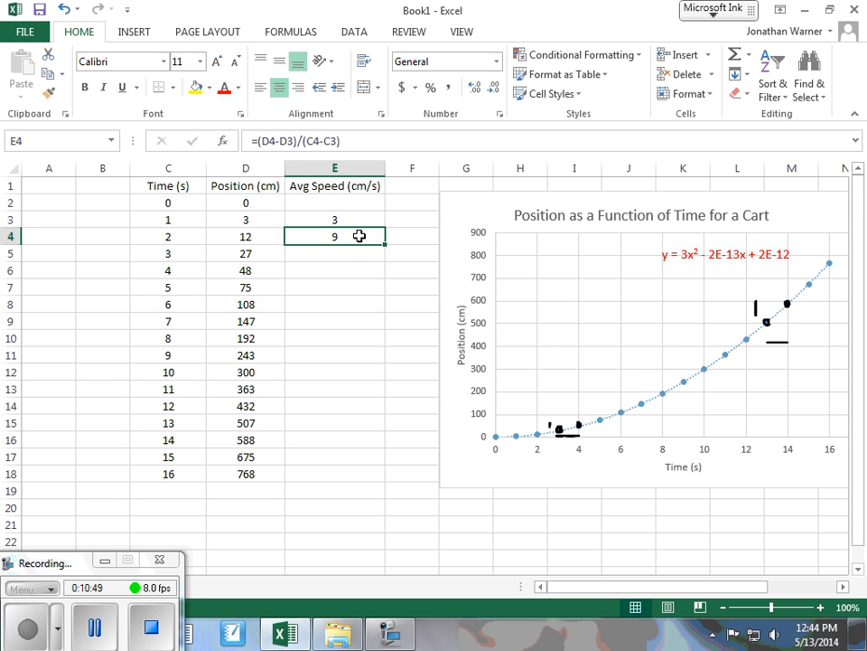
key(ctrl+c)
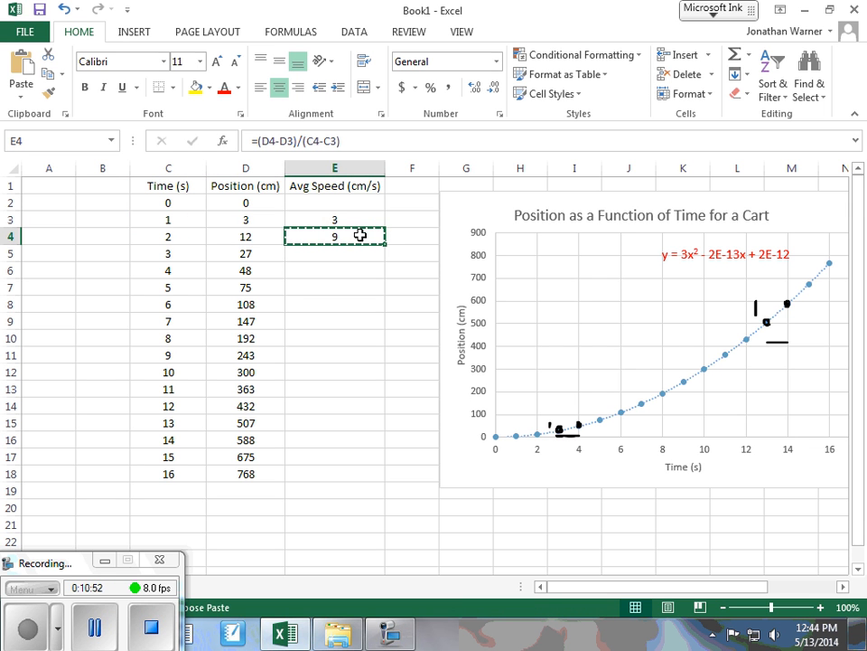
key(Escape)
right_click(361, 235)
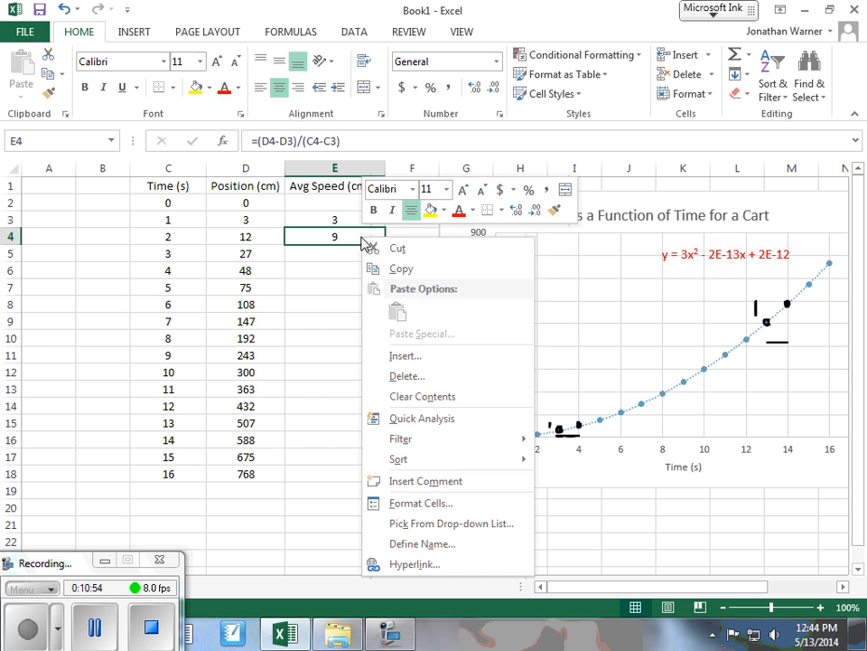
click(397, 265)
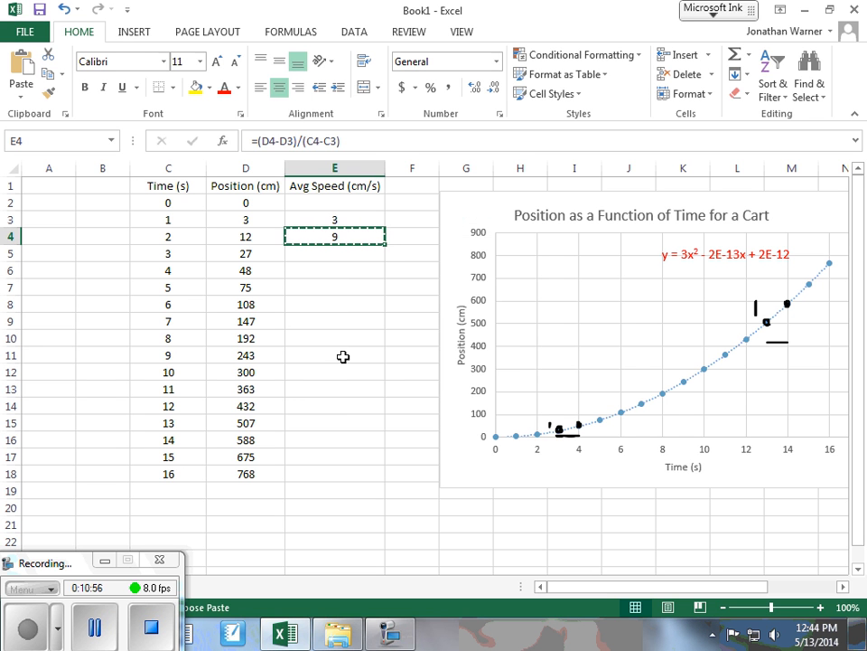
right_click(343, 387)
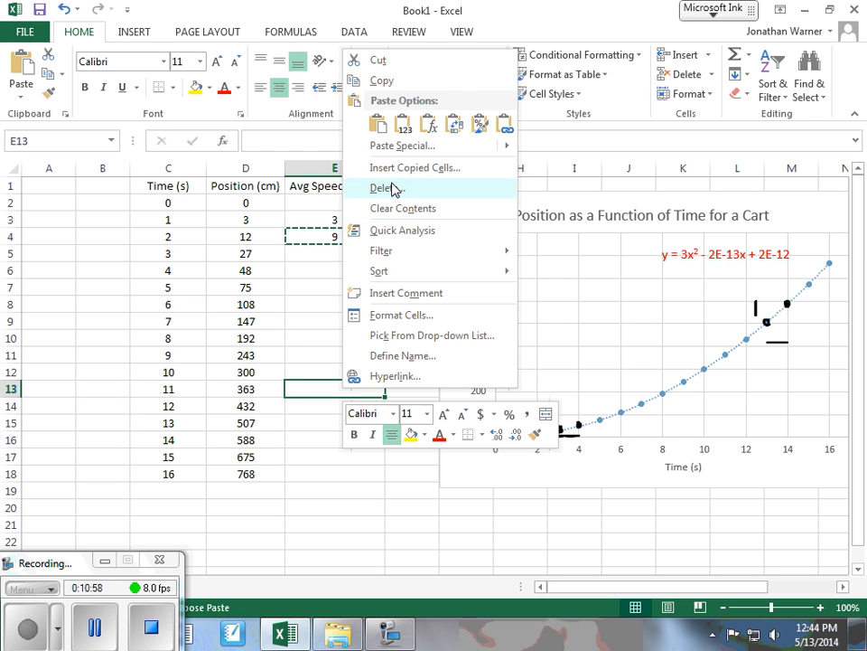
click(380, 126)
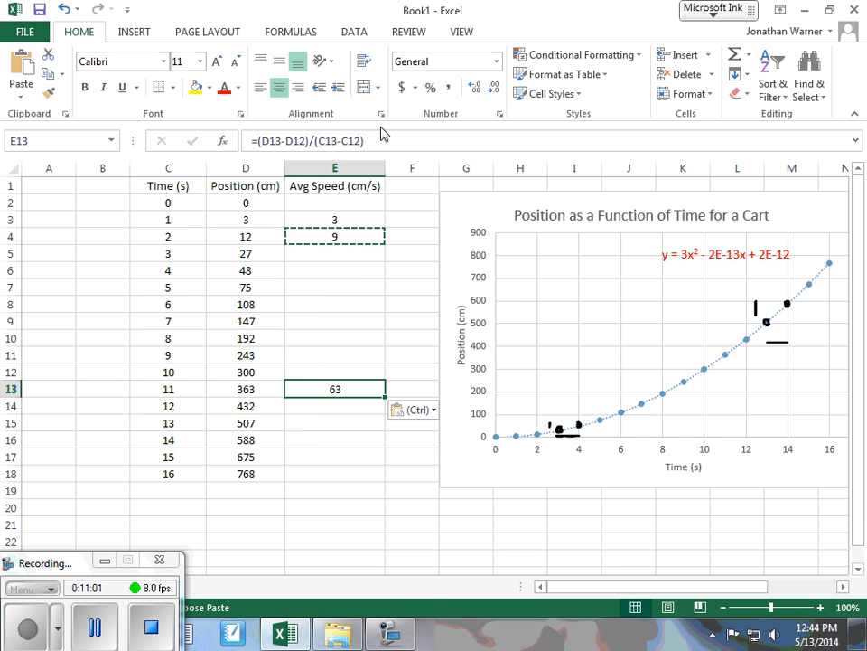
Step: Examine the formula in E13 alongside the time and position cells it references in C12:D13
click(358, 432)
click(350, 392)
double_click(351, 392)
key(Escape)
double_click(351, 390)
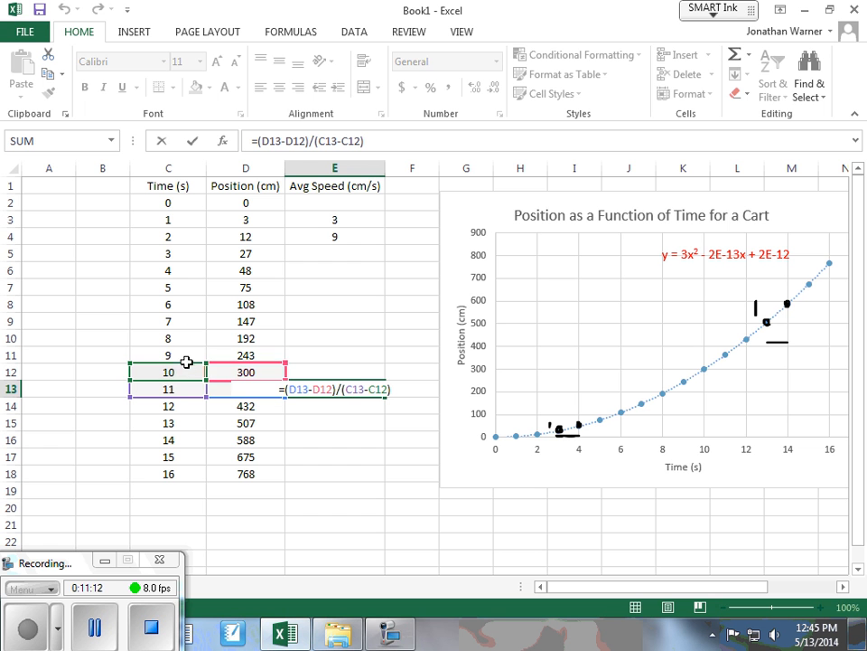
click(398, 372)
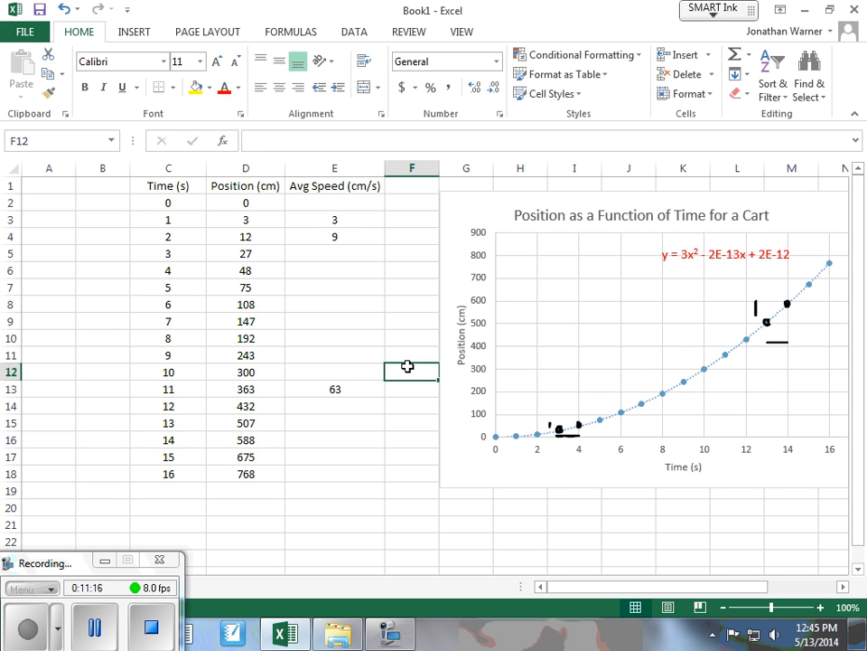
Step: Copy the average speed formula from E4 into cells E5:E18
click(358, 237)
right_click(357, 237)
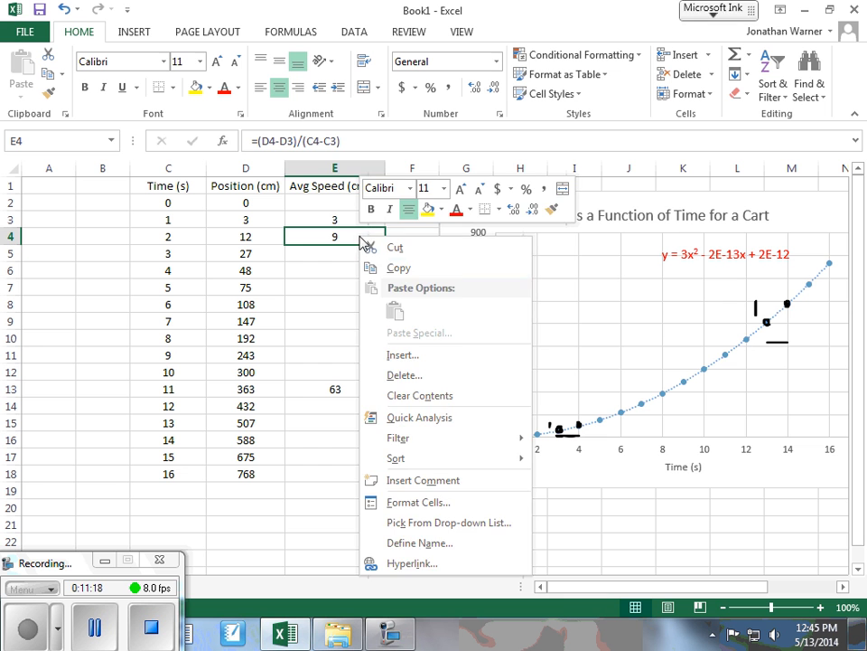
click(421, 264)
key(Escape)
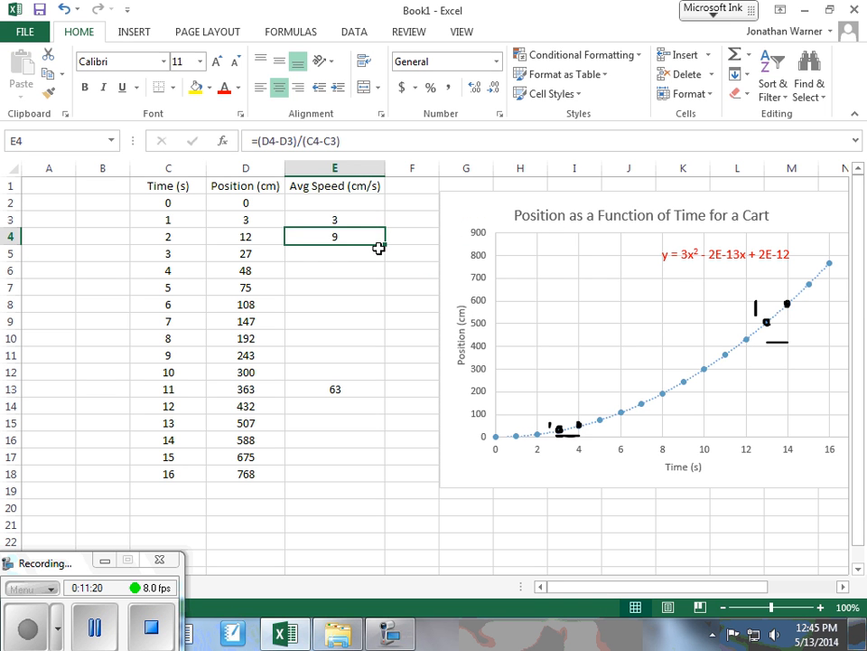
key(ctrl+c)
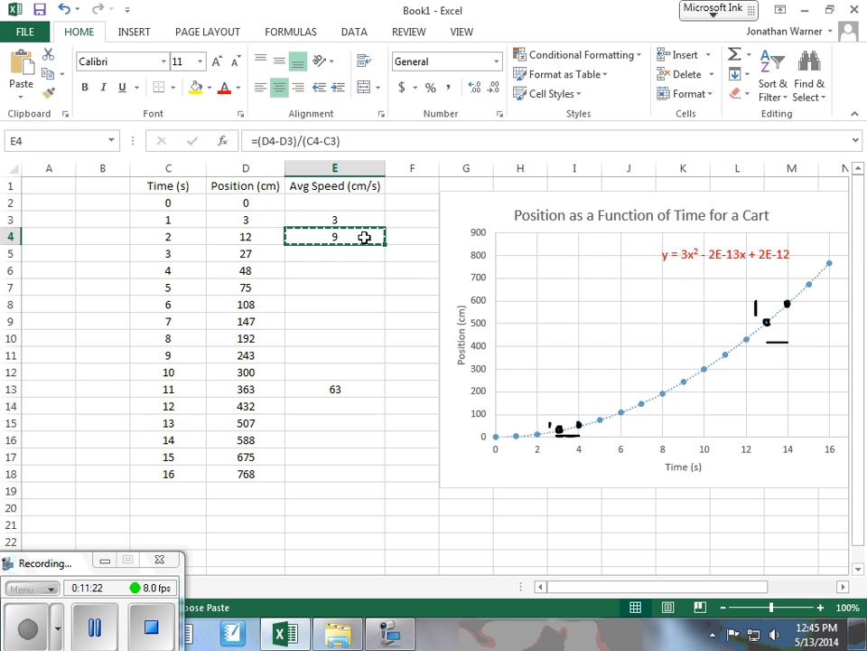
drag(361, 258, 362, 477)
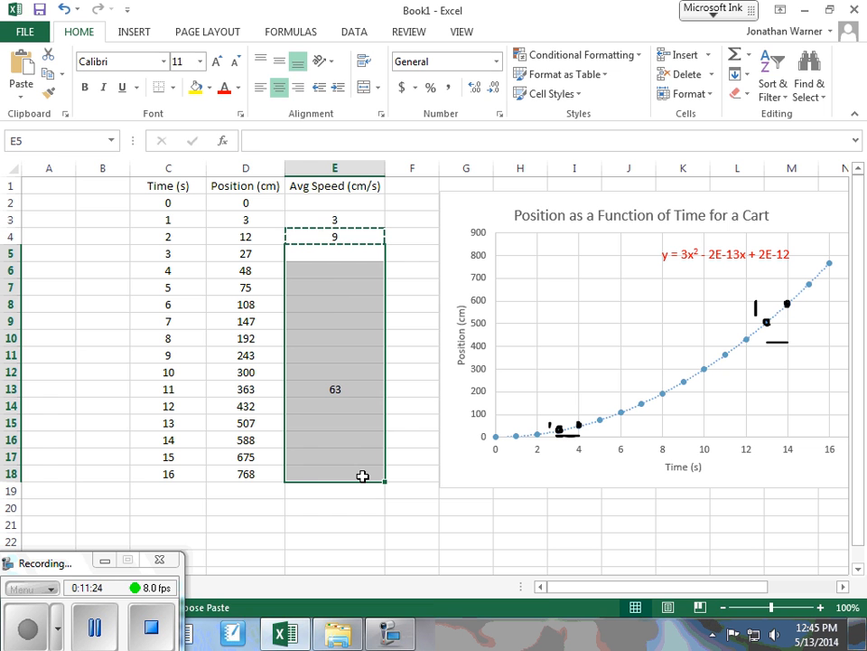
key(ctrl+v)
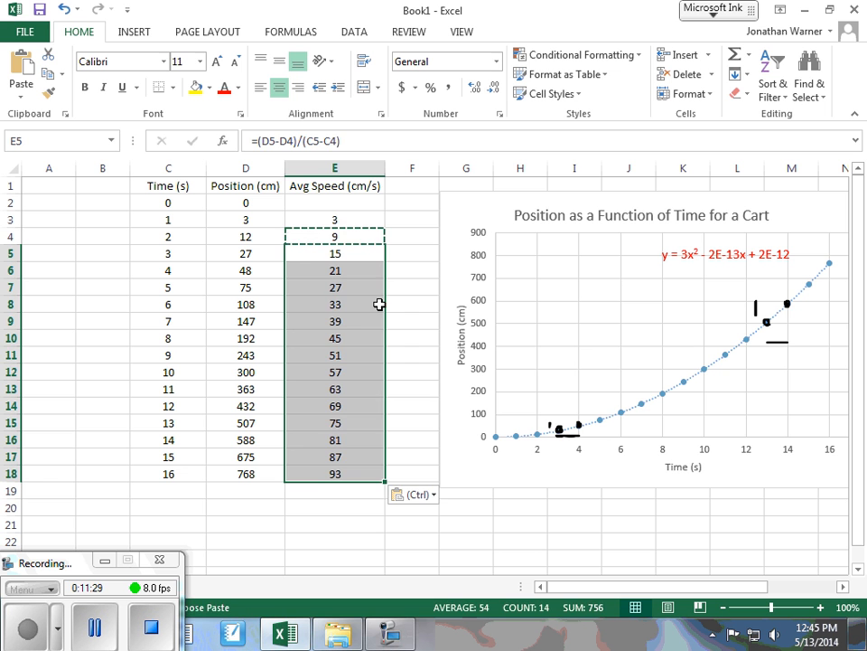
Step: Undo the formulas pasted into E5:E18 and E13, and cancel the copy selection
key(Delete)
key(ctrl+z)
key(ctrl+z)
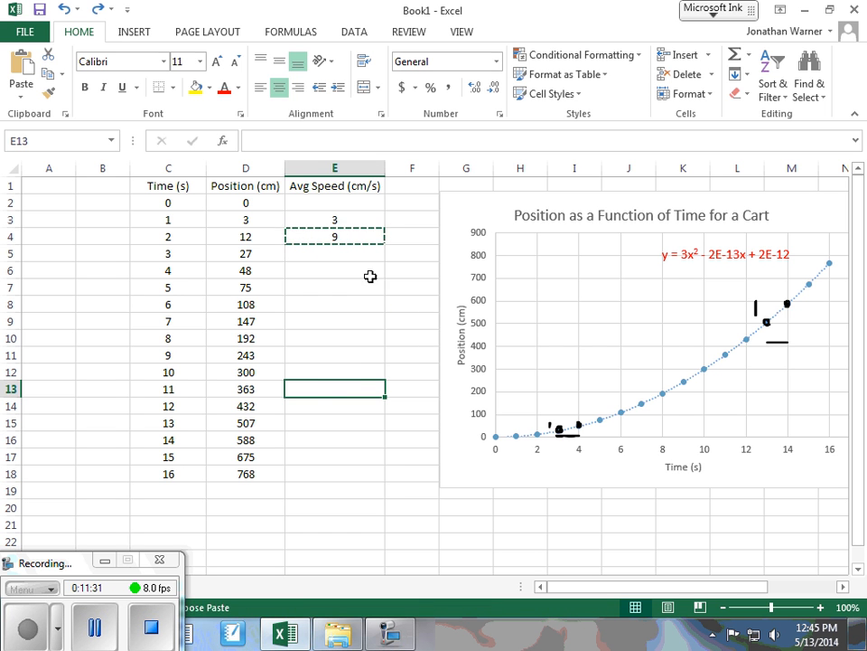
click(369, 273)
key(Escape)
Step: Try pasting E4's average speed formula into E5:E18 once more, and undo both the paste and the formula entry in E4
right_click(353, 237)
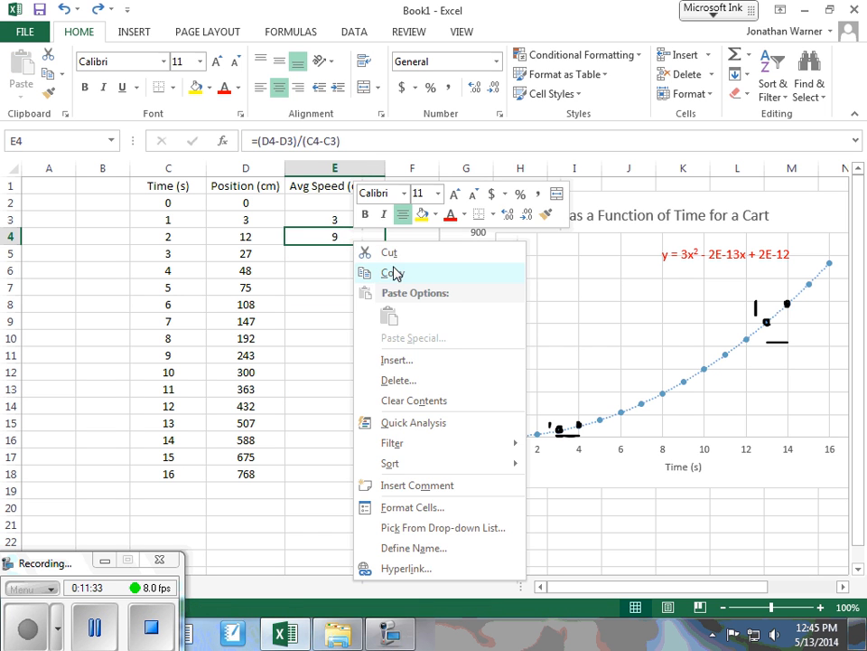
click(411, 273)
drag(358, 256, 357, 474)
right_click(353, 273)
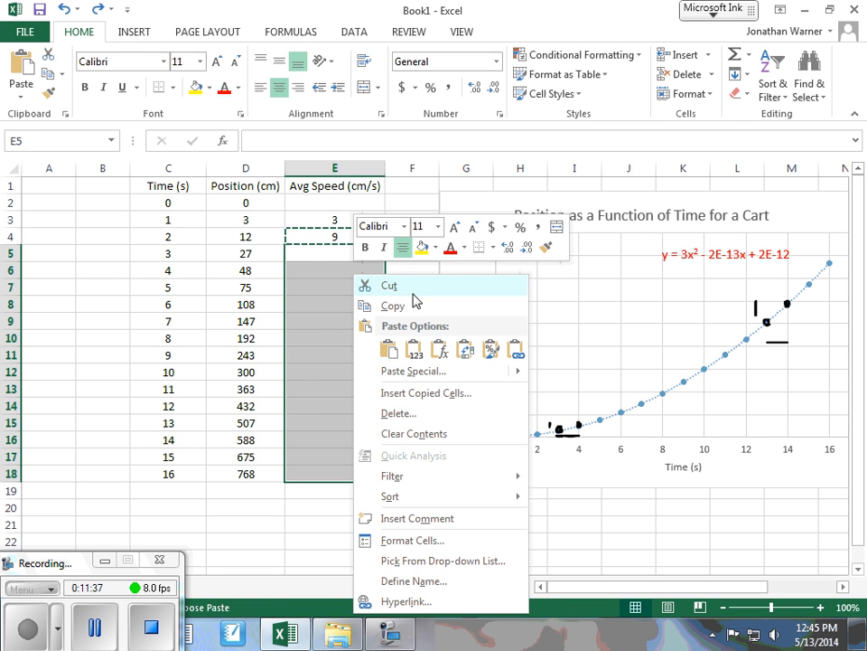
click(389, 350)
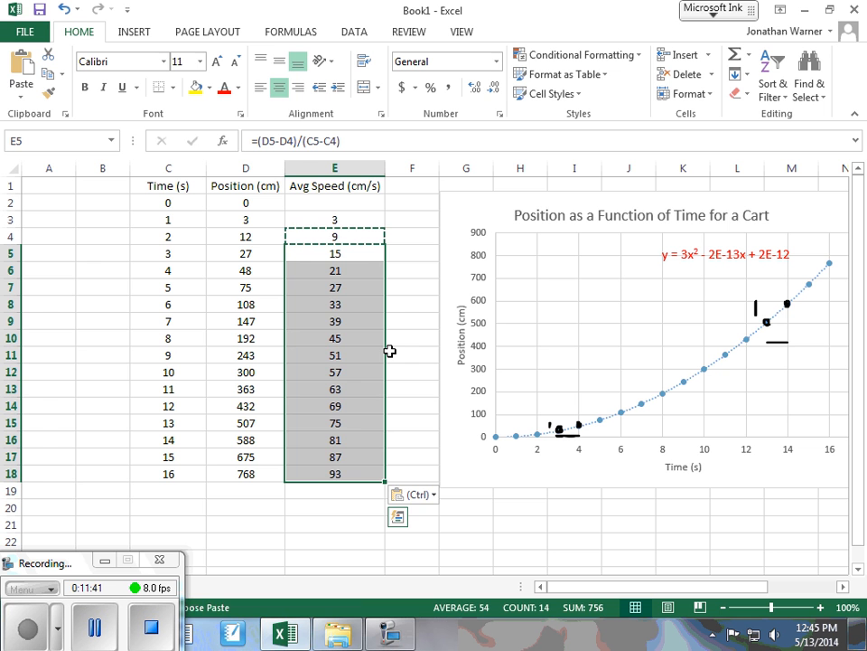
key(ctrl+z)
key(ctrl+z)
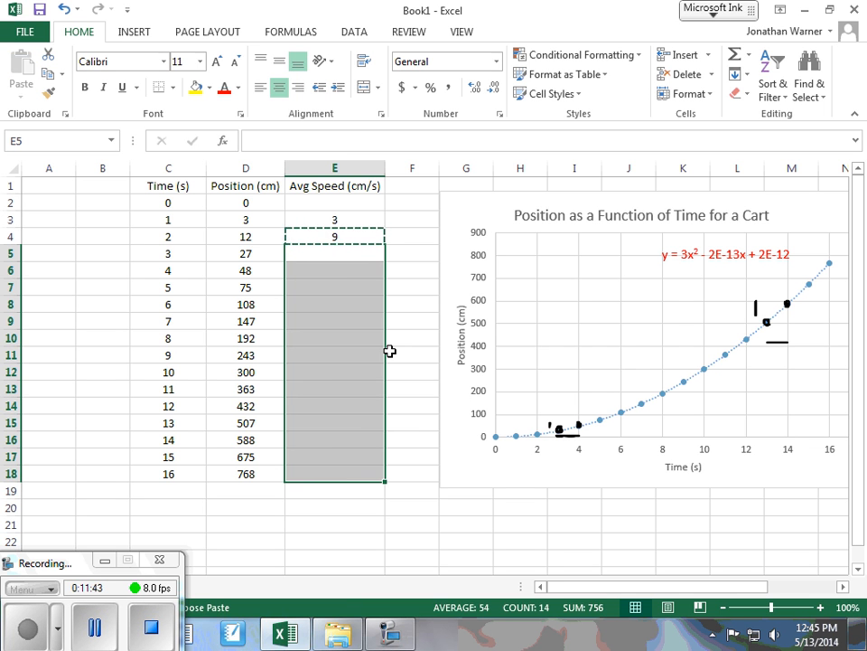
Step: Copy the average speed formula from E3 into cells E4:E18
click(380, 221)
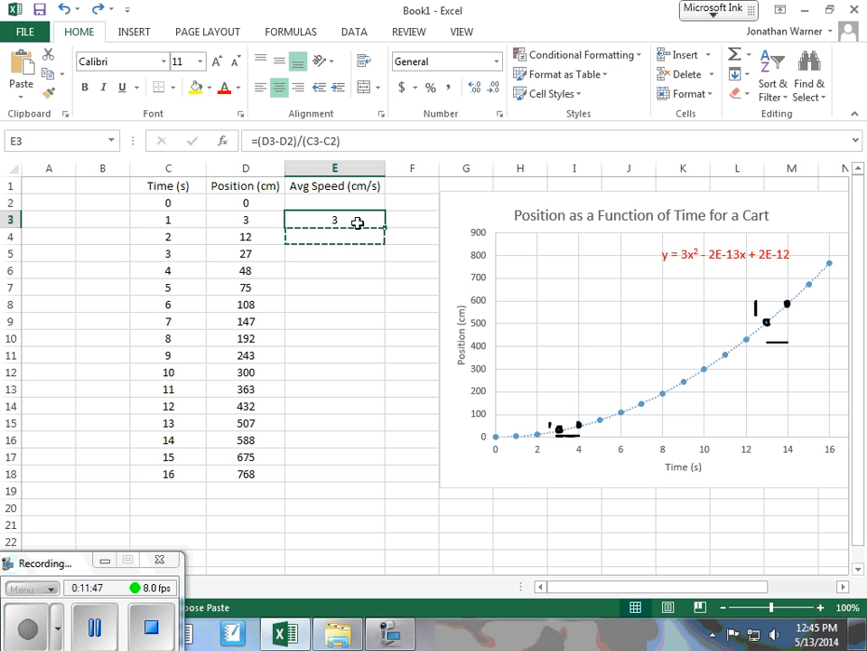
key(Escape)
key(ctrl+c)
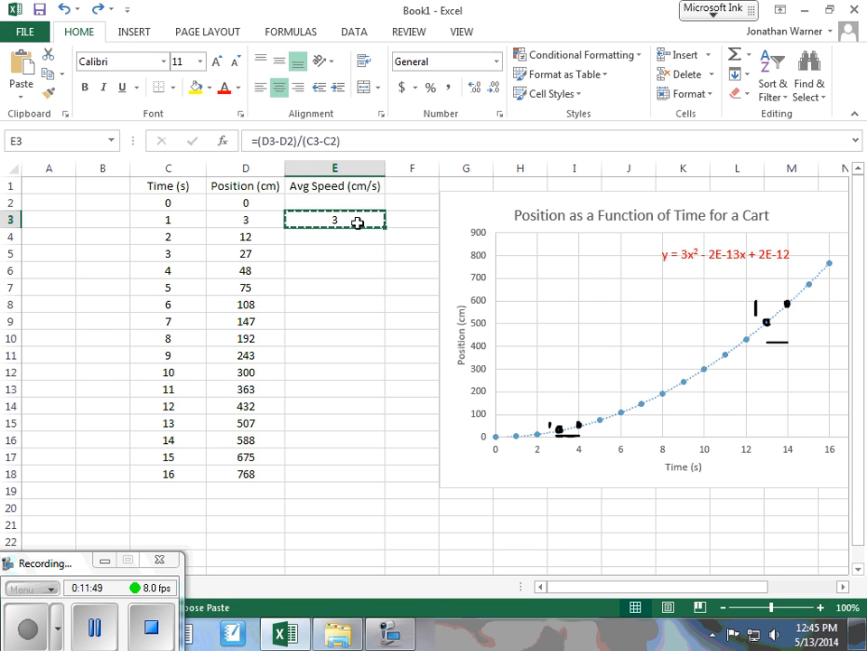
drag(359, 236, 349, 474)
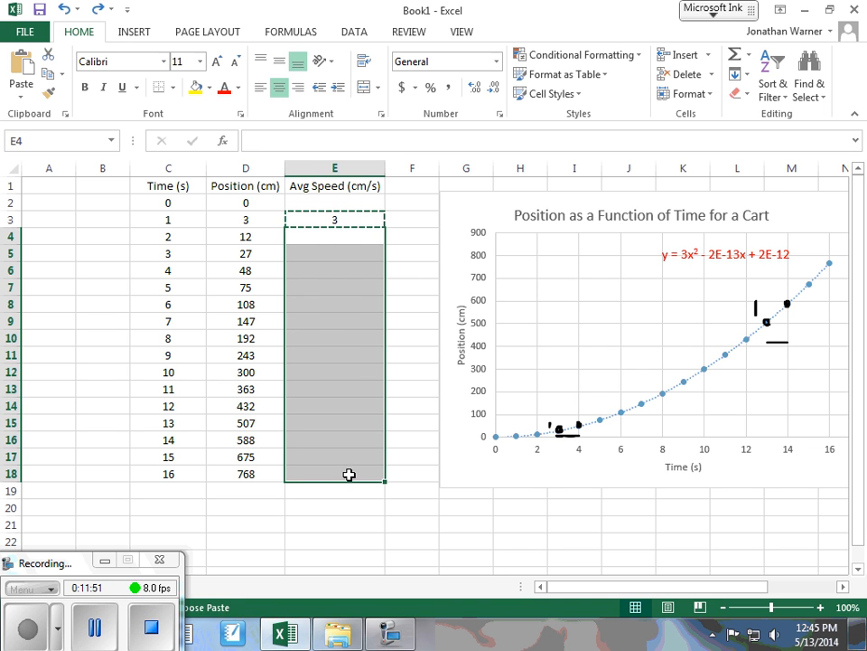
key(ctrl+v)
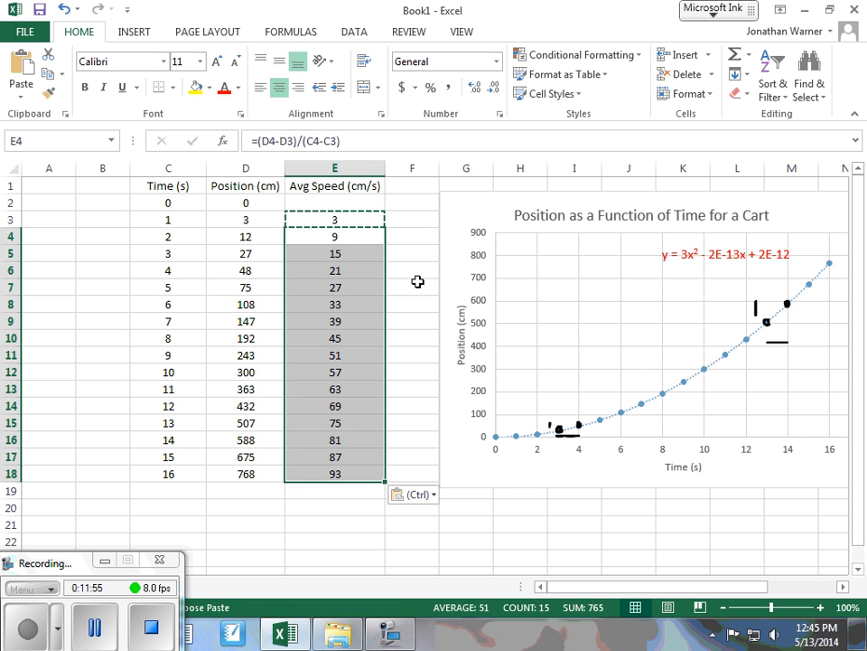
Step: Clear the pasted formulas from E4:E18, leaving only the average speed formula in E3
key(Delete)
key(Escape)
click(417, 282)
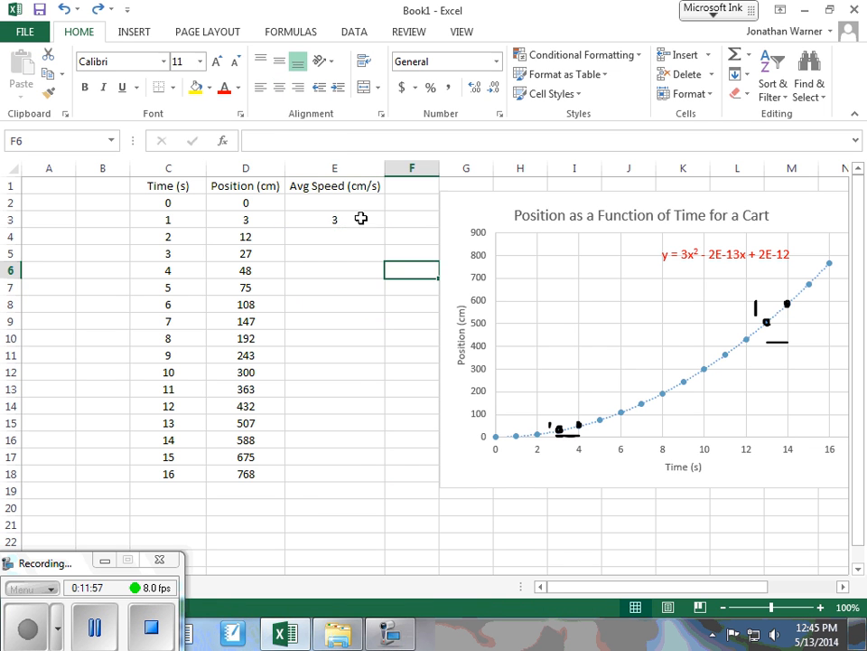
Step: Fill the average speed formula from E3 down through E18, and nudge the position chart slightly towards the data table
click(361, 218)
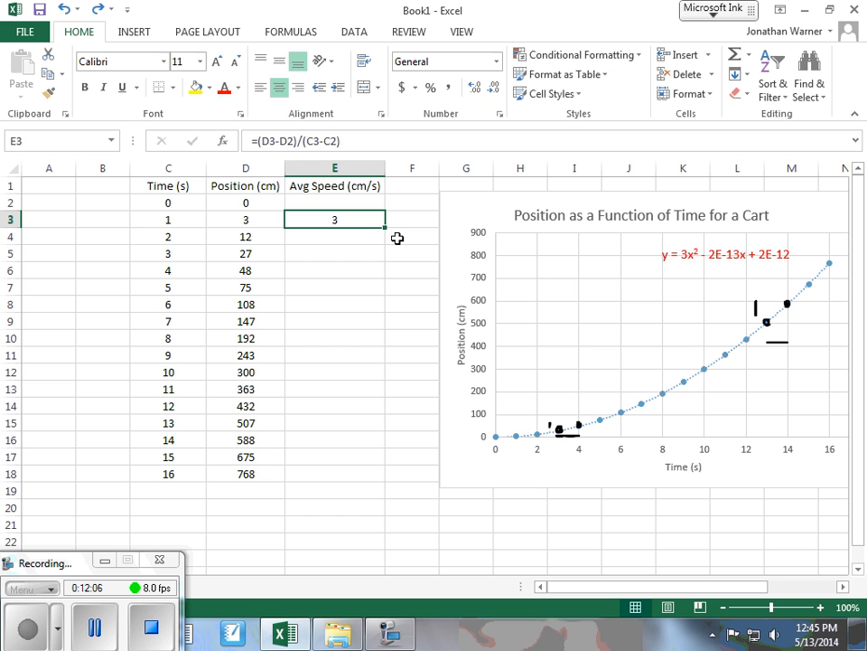
drag(386, 228, 379, 485)
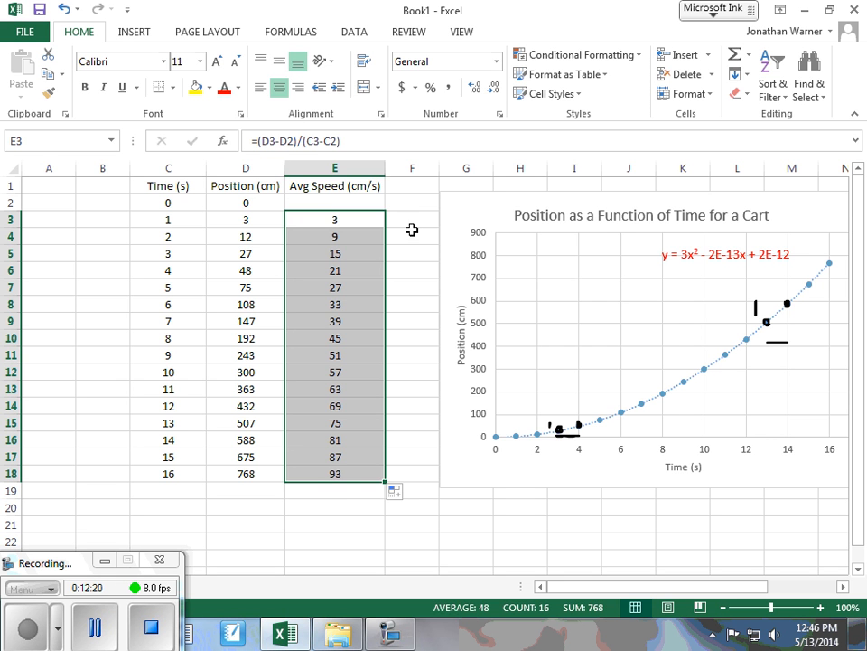
drag(491, 209, 476, 203)
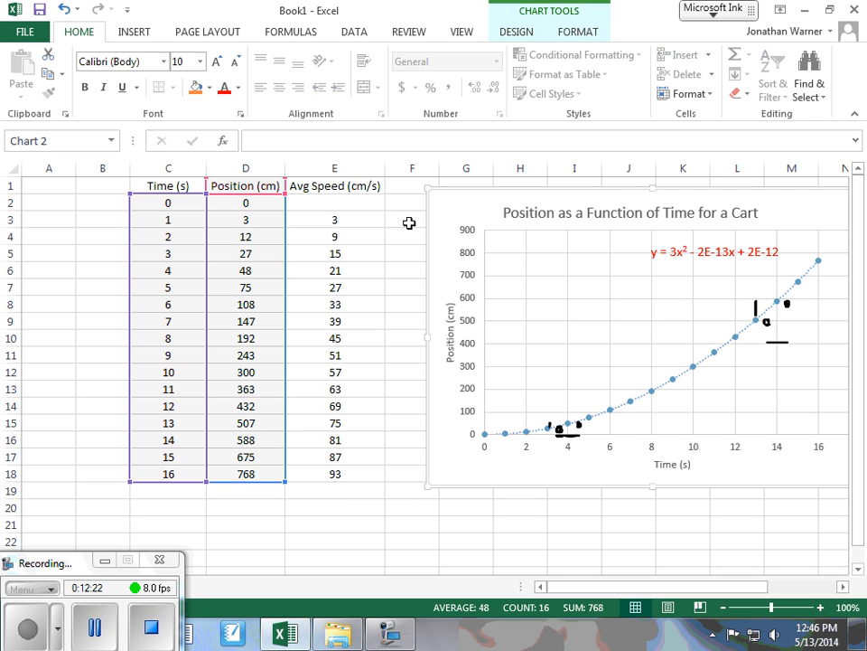
click(362, 221)
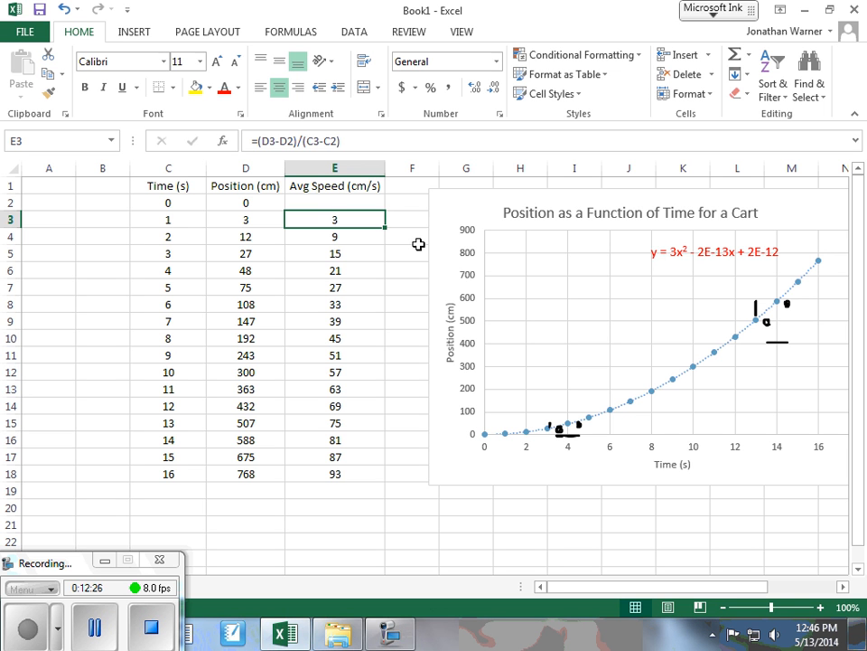
Step: Insert a markers-only scatter chart of average speed E2:E18 against time C2:C18, and place it over the lower part of the position chart
drag(178, 203, 174, 470)
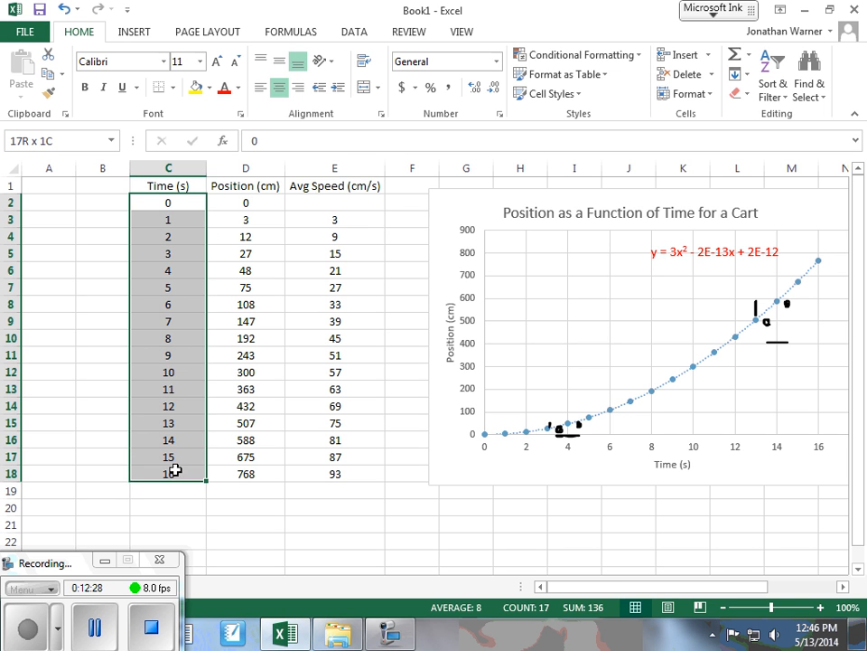
drag(179, 199, 171, 464)
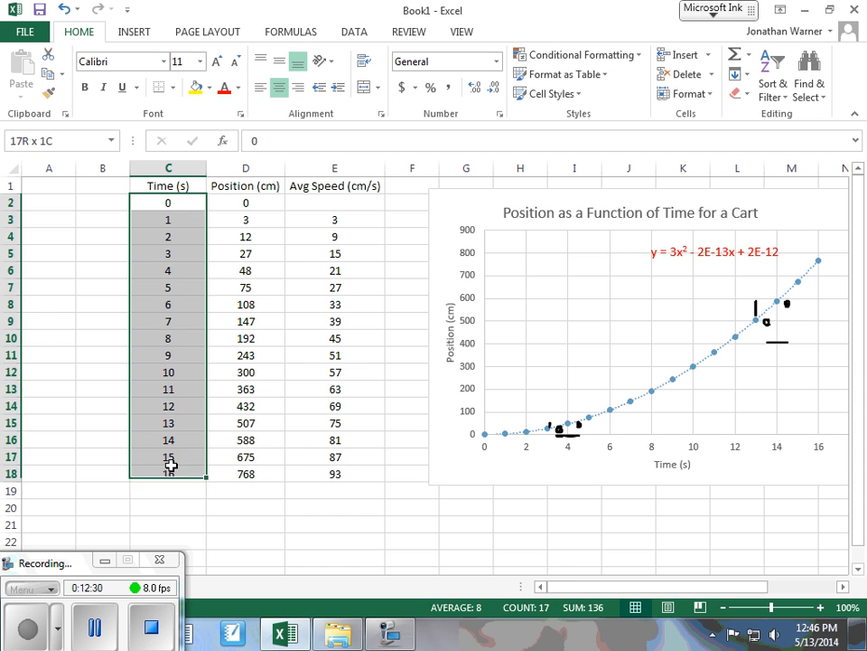
drag(183, 197, 183, 479)
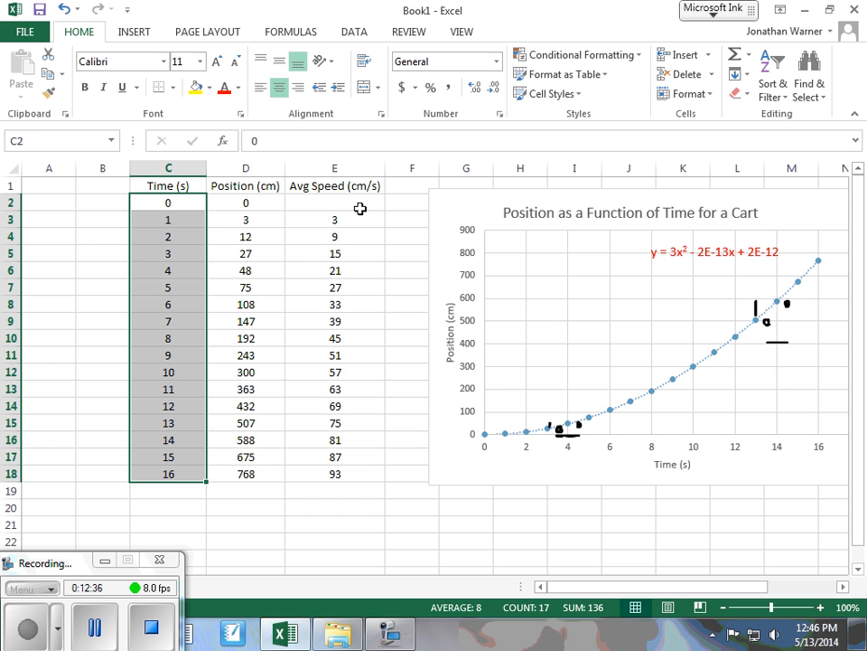
drag(359, 208, 350, 478)
drag(188, 202, 171, 477)
drag(355, 197, 344, 481)
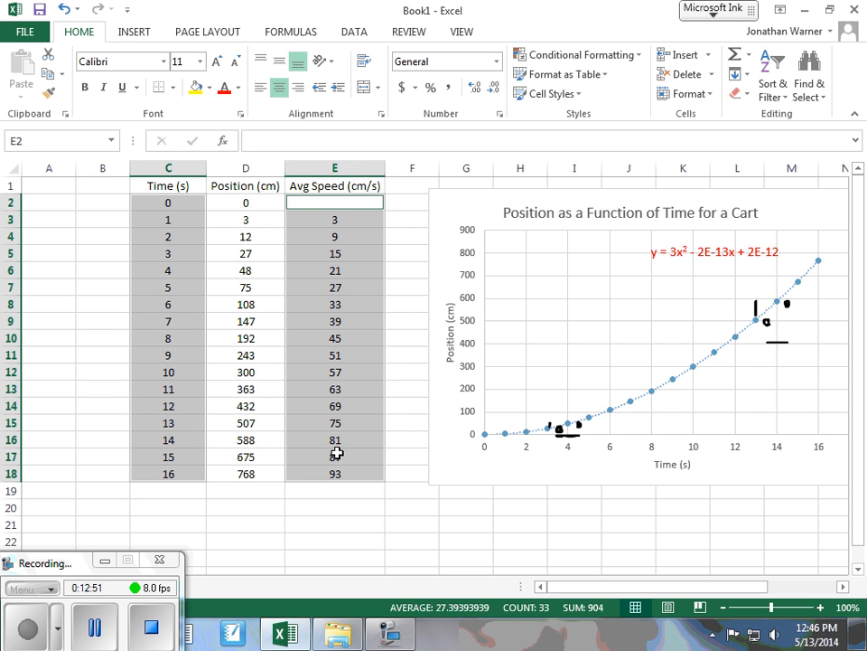
click(355, 33)
click(137, 34)
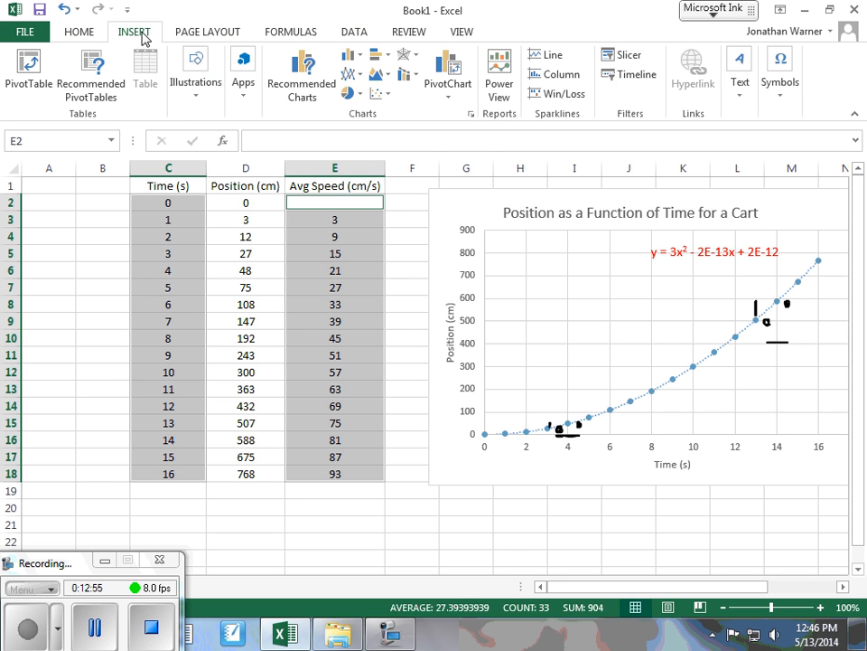
click(379, 94)
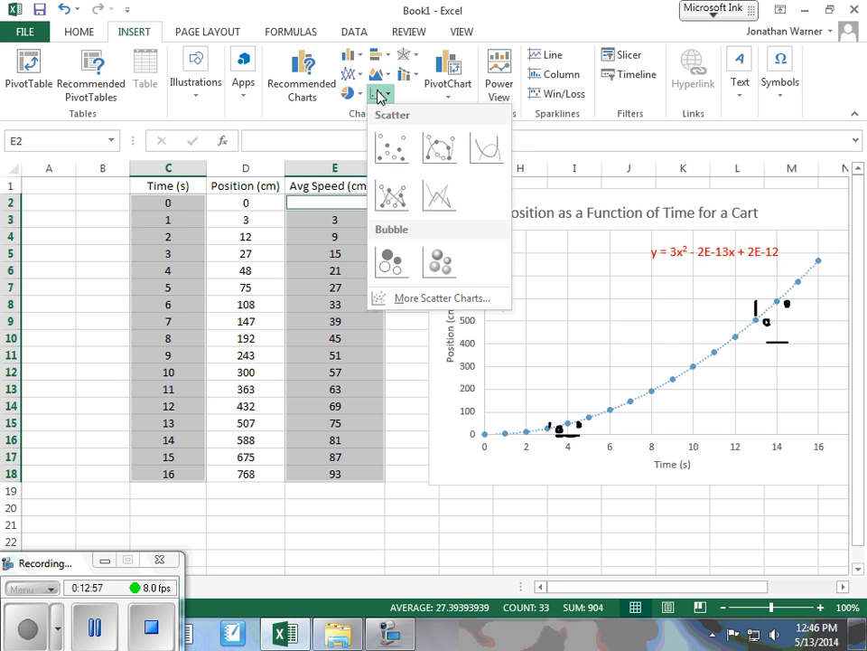
click(389, 145)
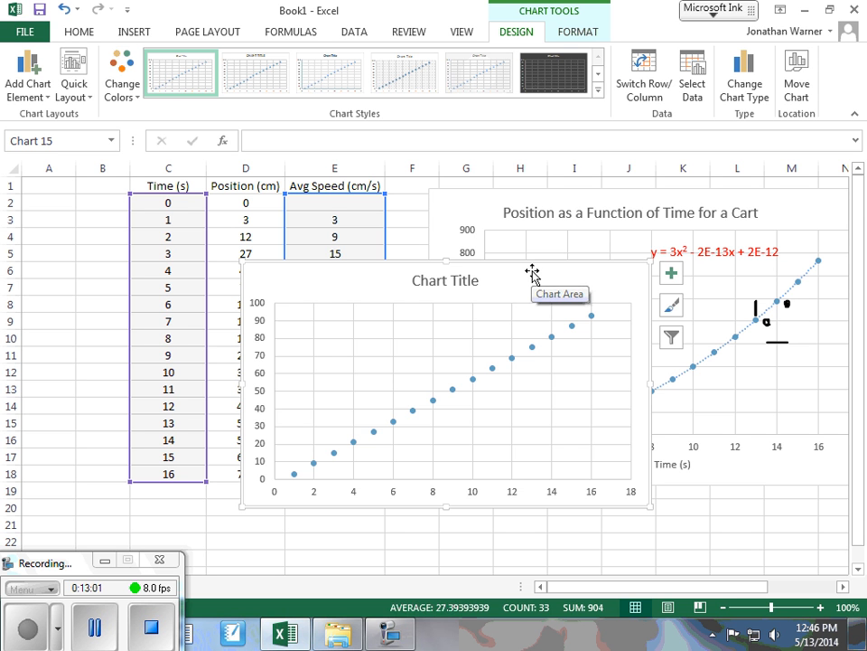
drag(532, 273, 730, 353)
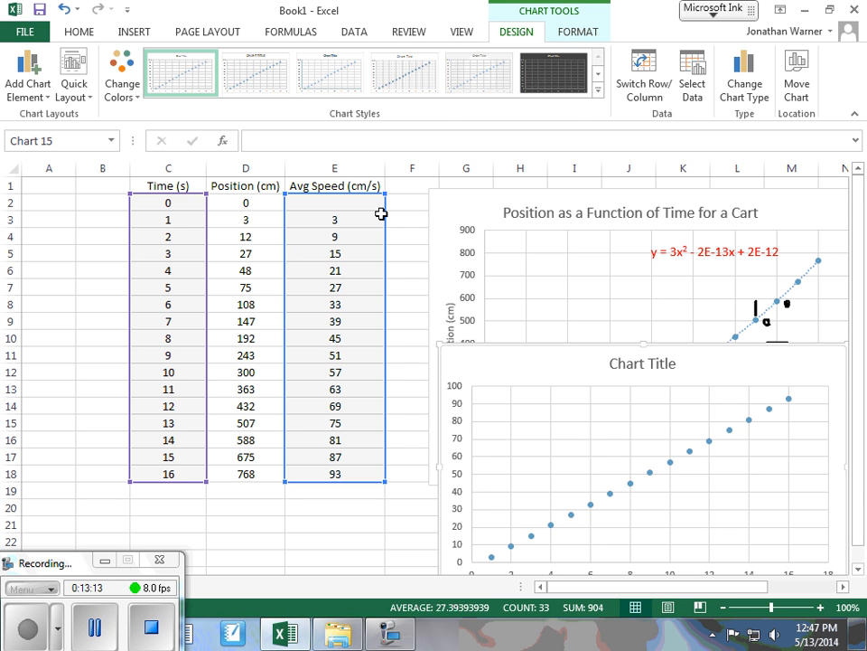
Step: Move the average speed chart off the position chart to the area below it
key(Escape)
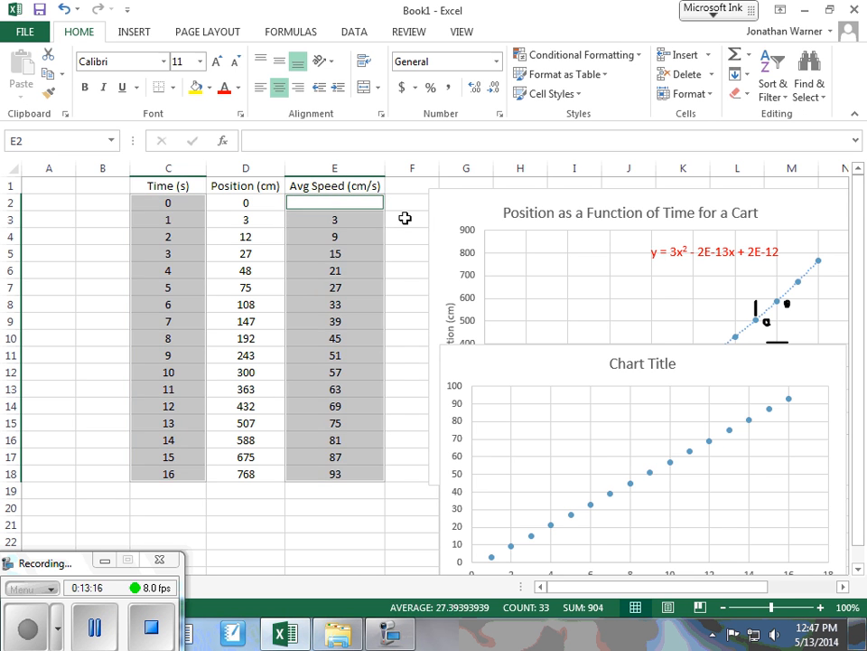
click(404, 217)
click(485, 200)
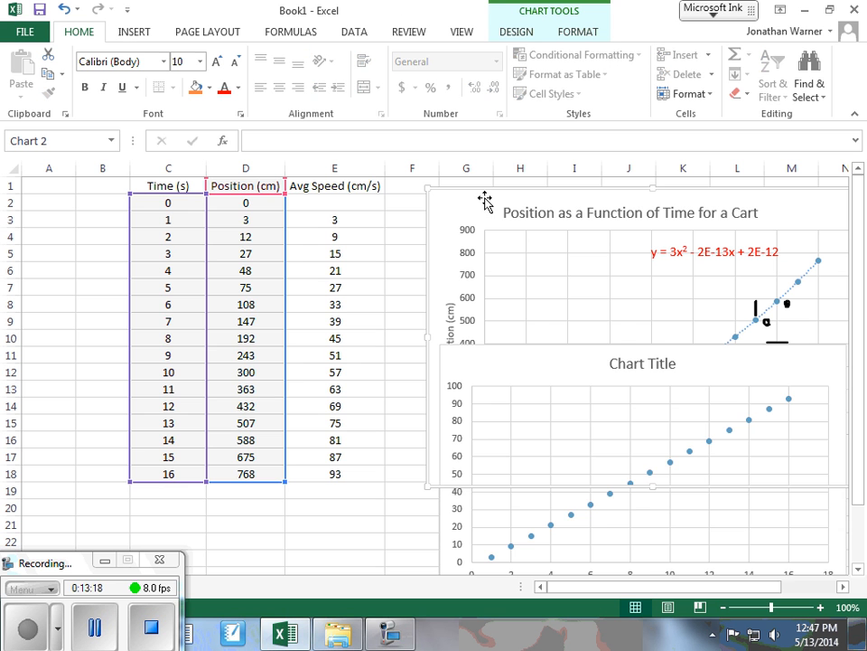
drag(507, 380, 499, 510)
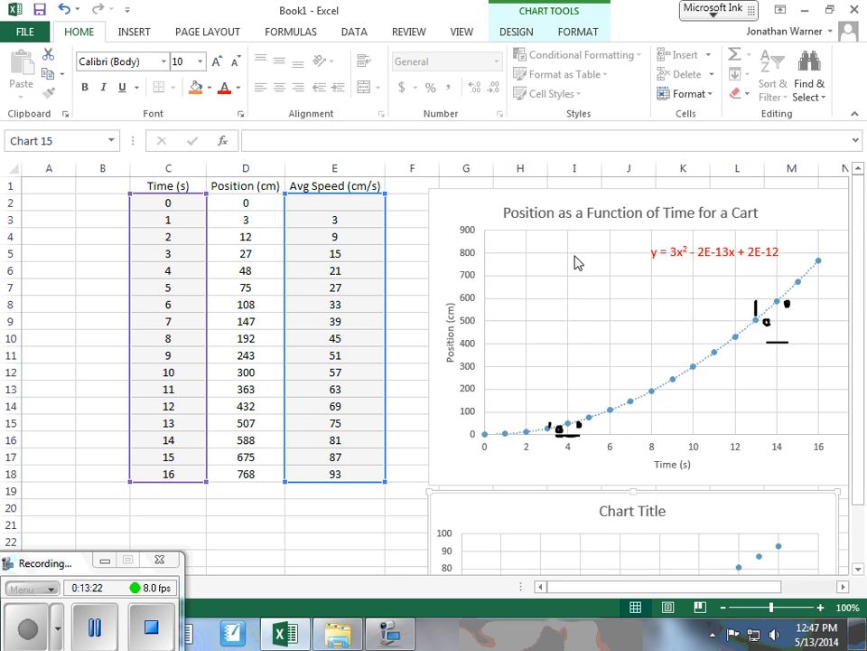
Step: Step down the Avg Speed column from E3 to E14 and examine the formula in each cell
click(402, 222)
click(358, 218)
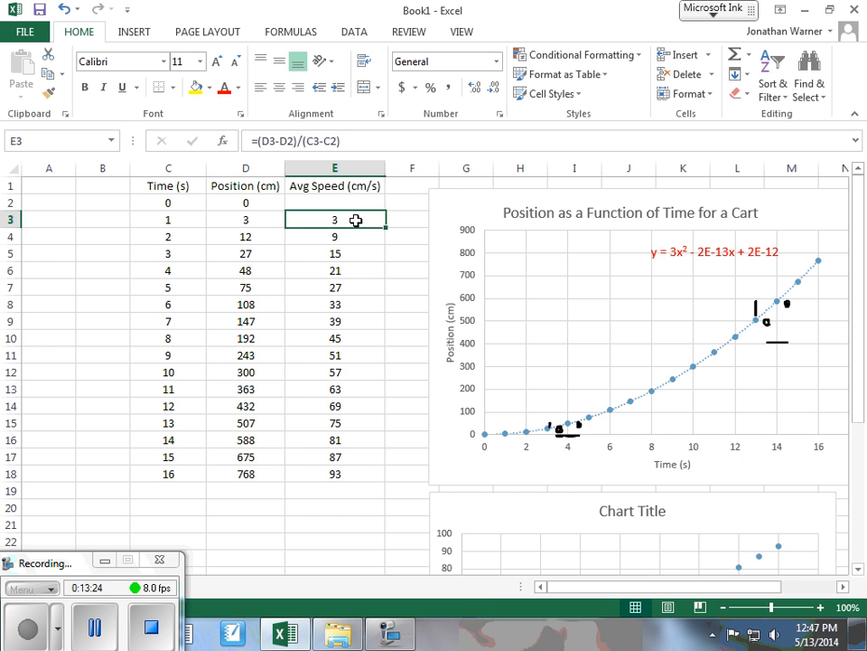
drag(358, 219, 358, 230)
click(365, 224)
key(Down)
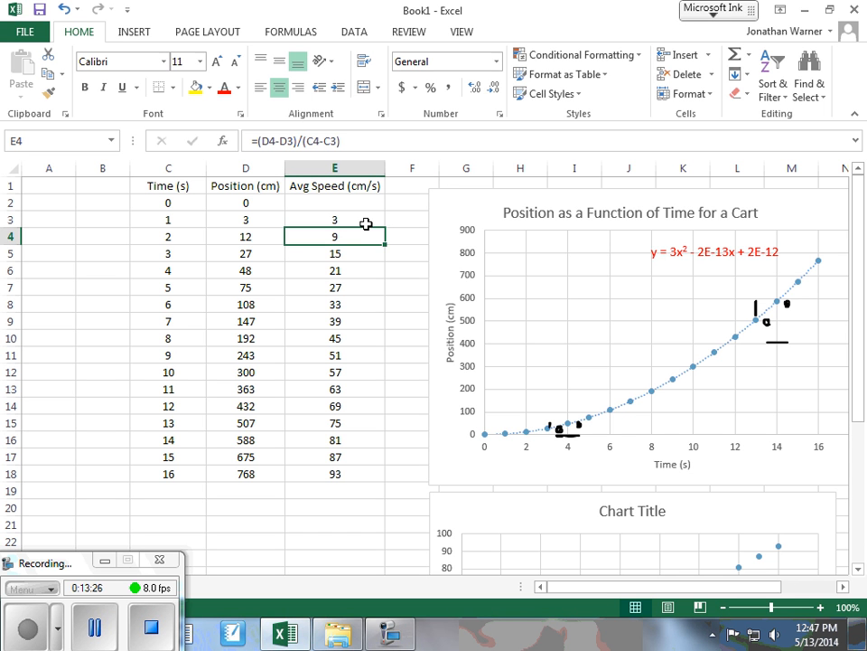
key(Down)
key(Down)
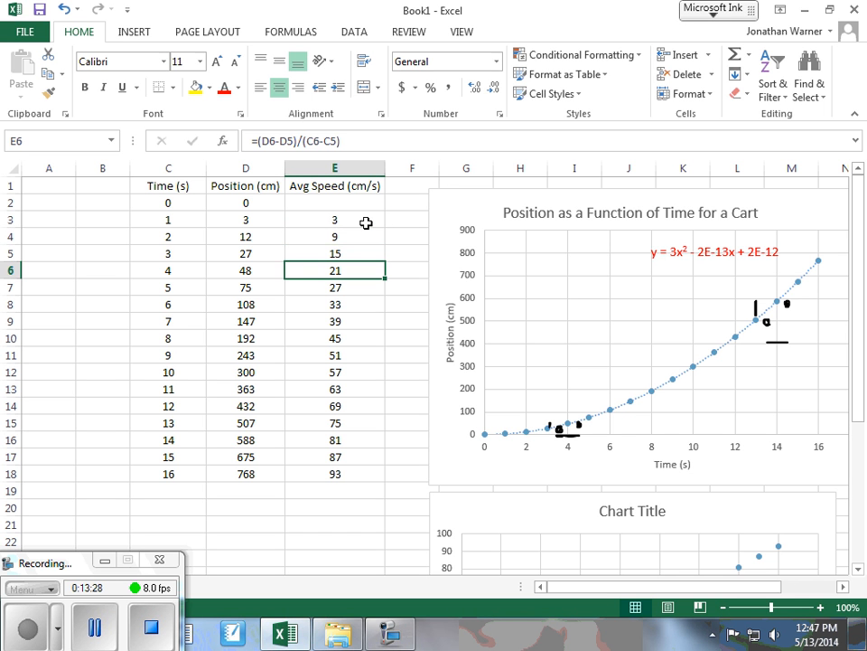
key(Down)
key(Down)
key(Down)
key(Down)
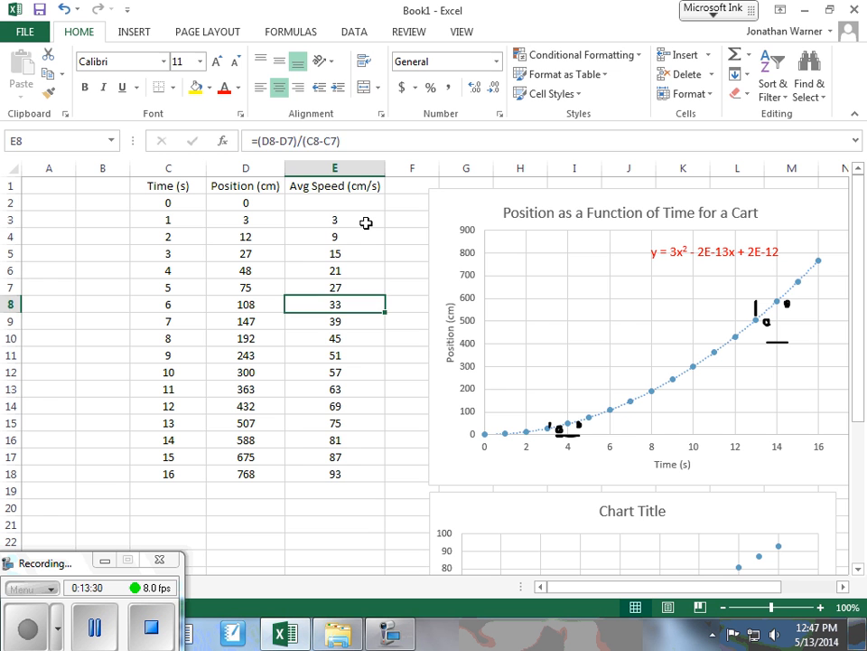
key(Down)
key(Down)
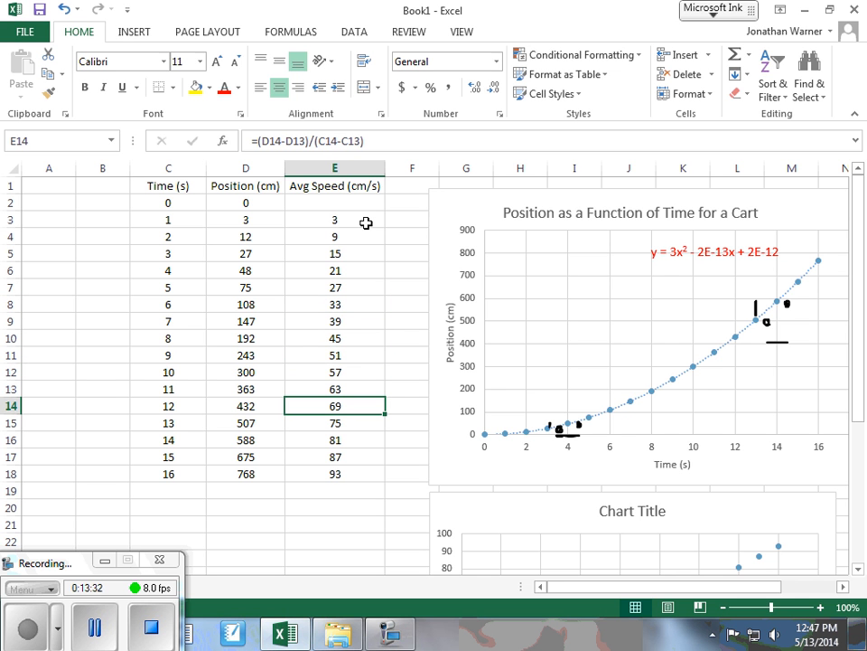
Step: Add a linear trendline with its equation displayed to the average speed chart, and move the equation clear of the data points
drag(528, 530, 525, 269)
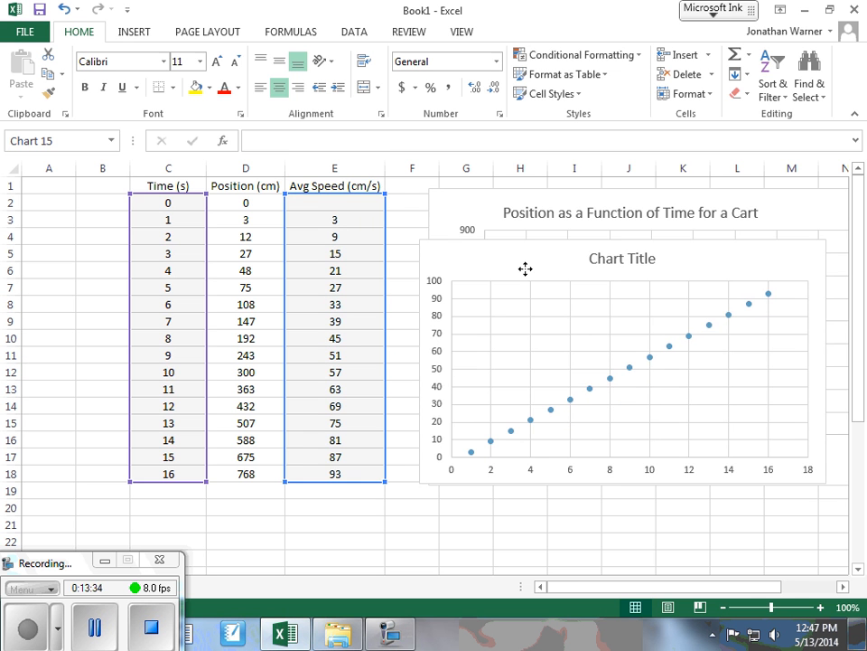
right_click(589, 391)
key(Escape)
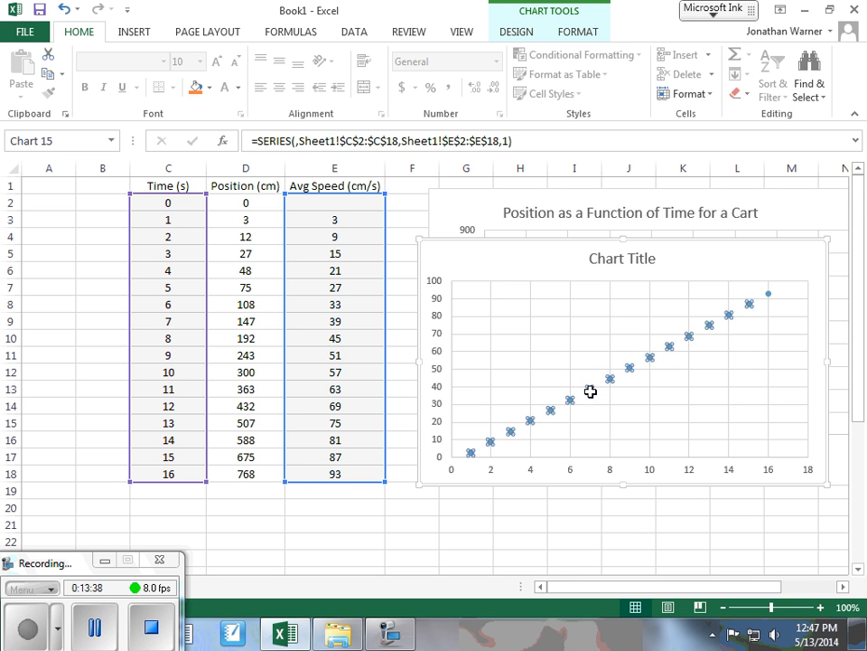
click(599, 395)
right_click(589, 389)
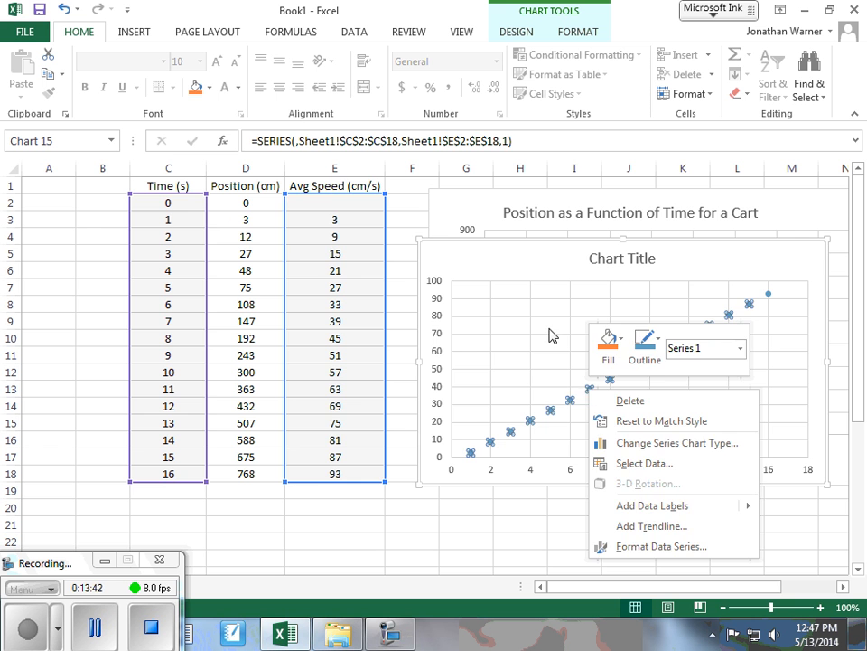
key(Escape)
click(600, 399)
right_click(590, 389)
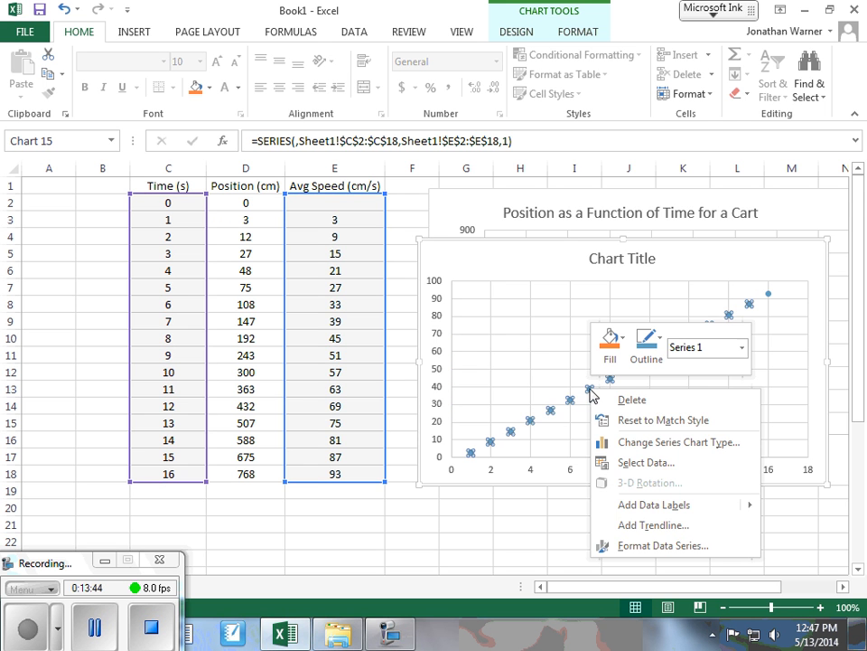
click(662, 525)
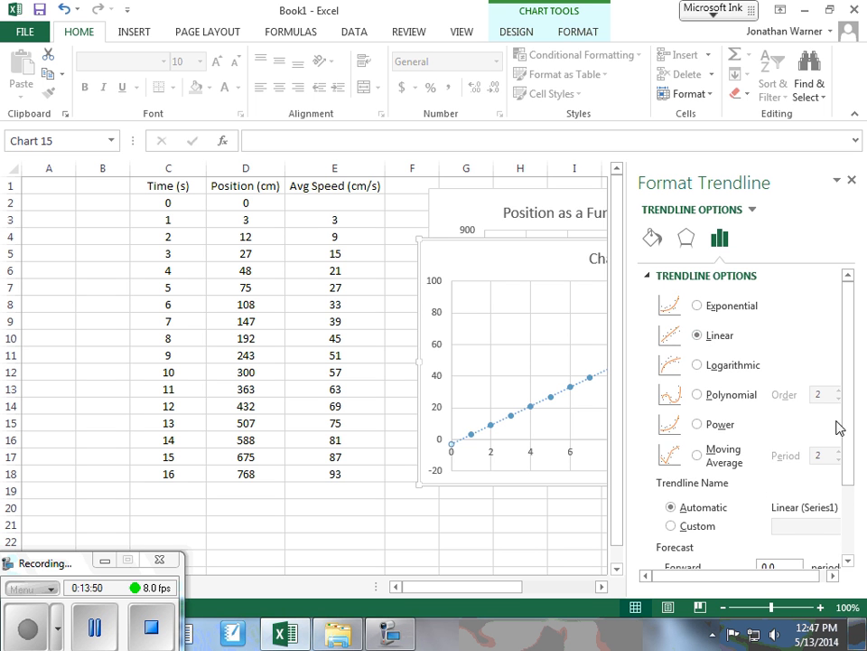
drag(847, 449, 849, 520)
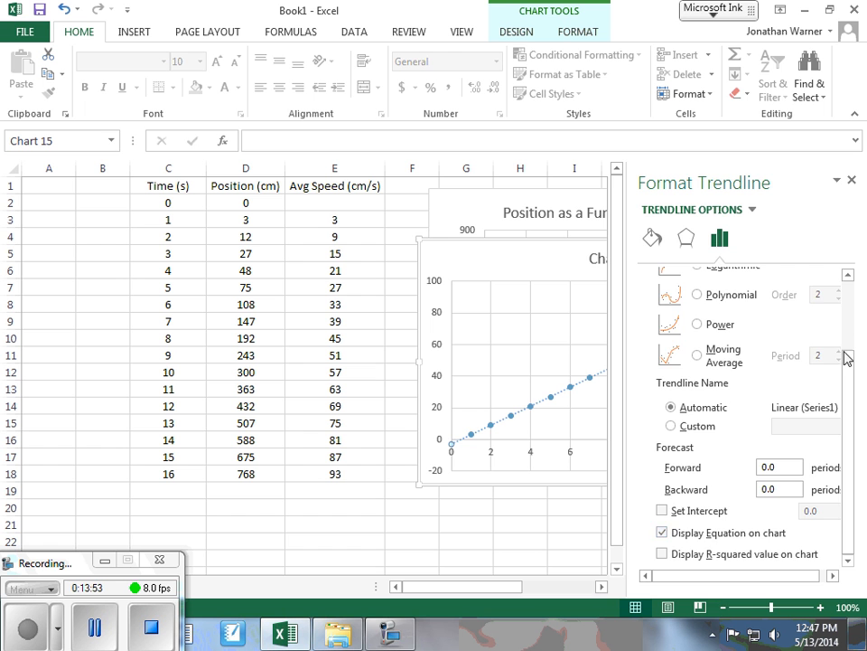
click(852, 180)
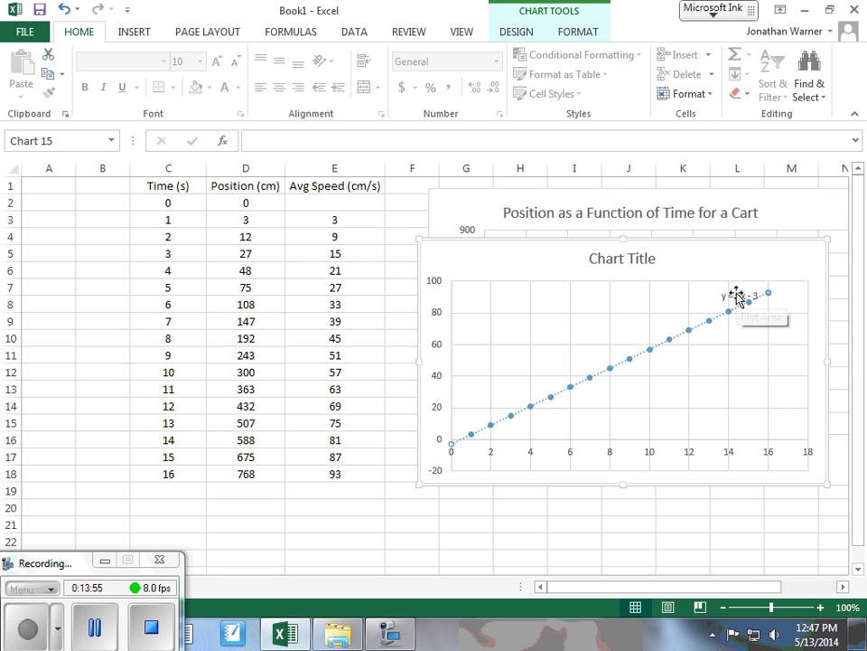
drag(737, 298, 596, 298)
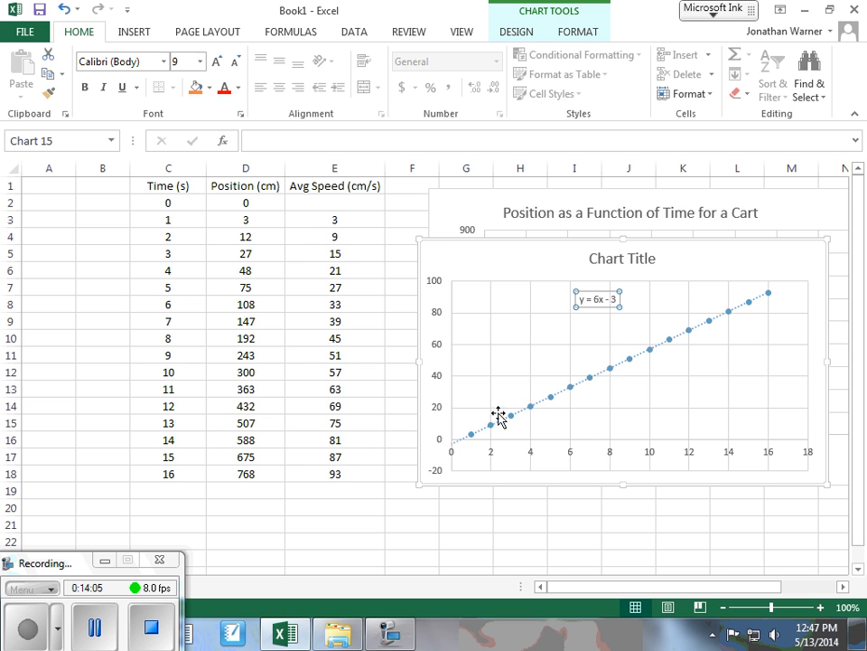
Step: Shift the average speed chart away from the data table and examine the first time interval C2:C3 with its average speed in E3
drag(517, 232, 565, 227)
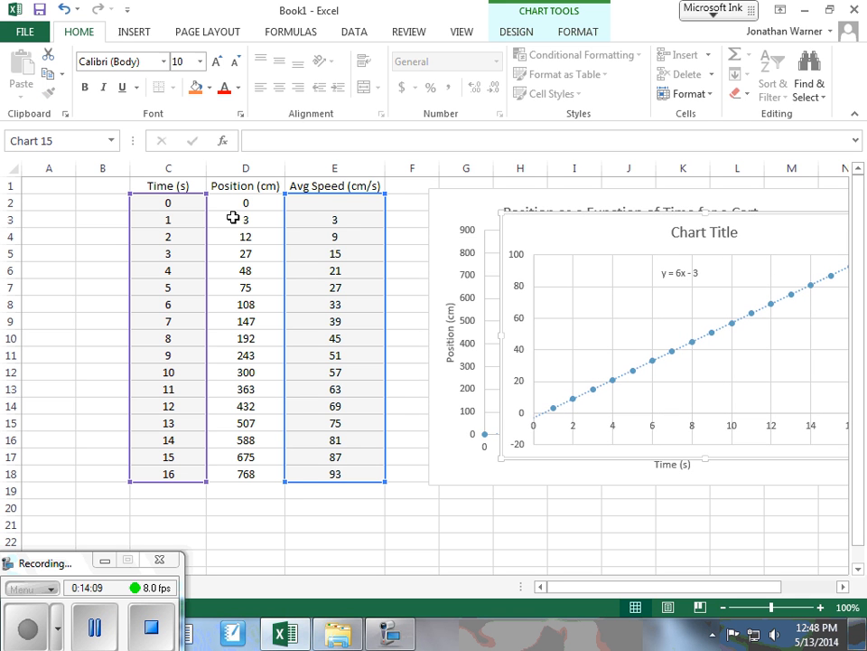
click(395, 221)
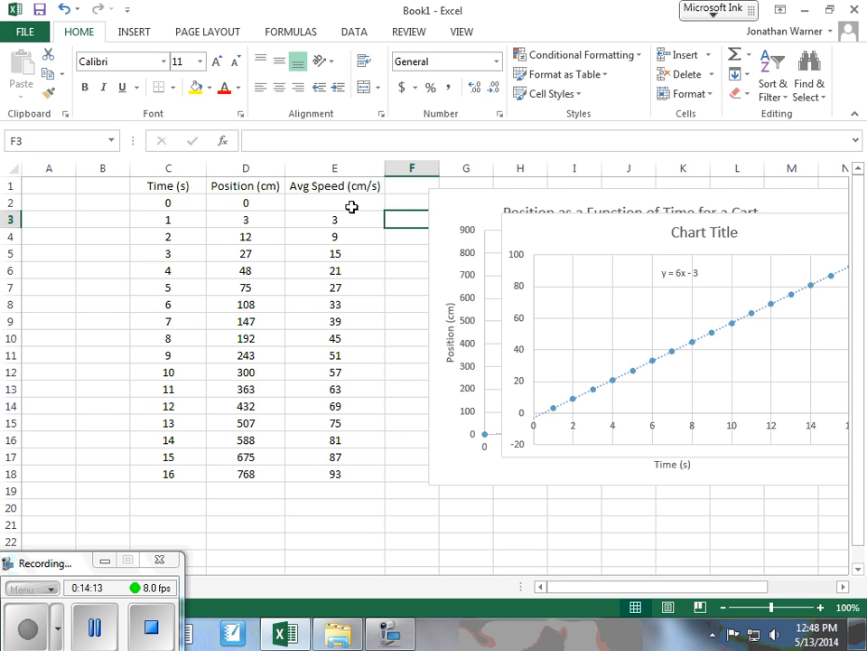
drag(166, 206, 180, 216)
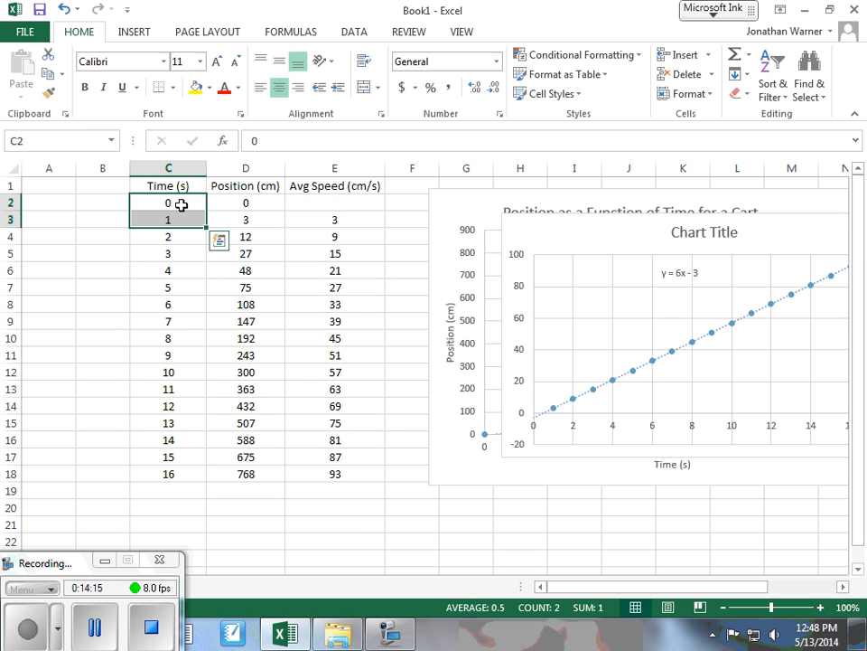
click(364, 218)
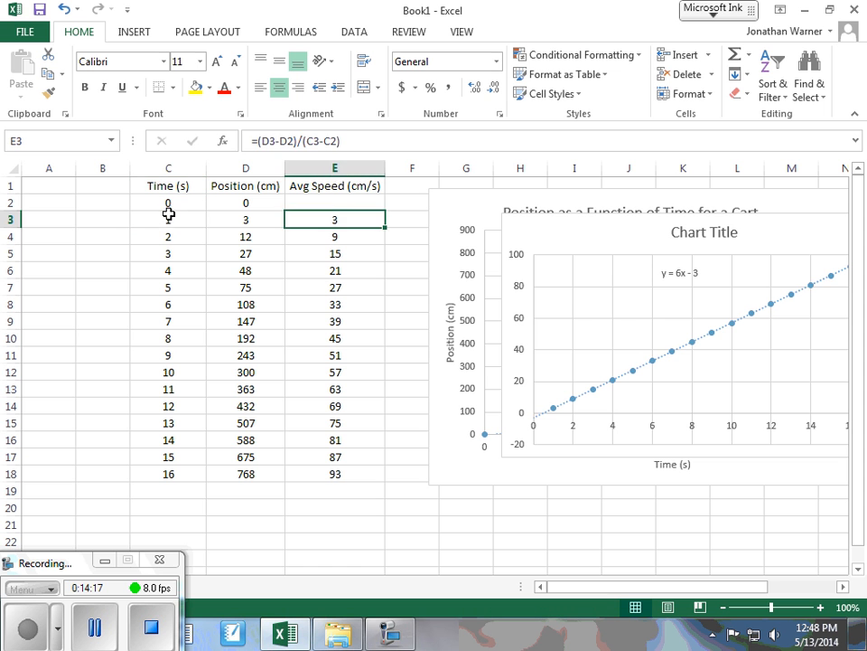
click(185, 217)
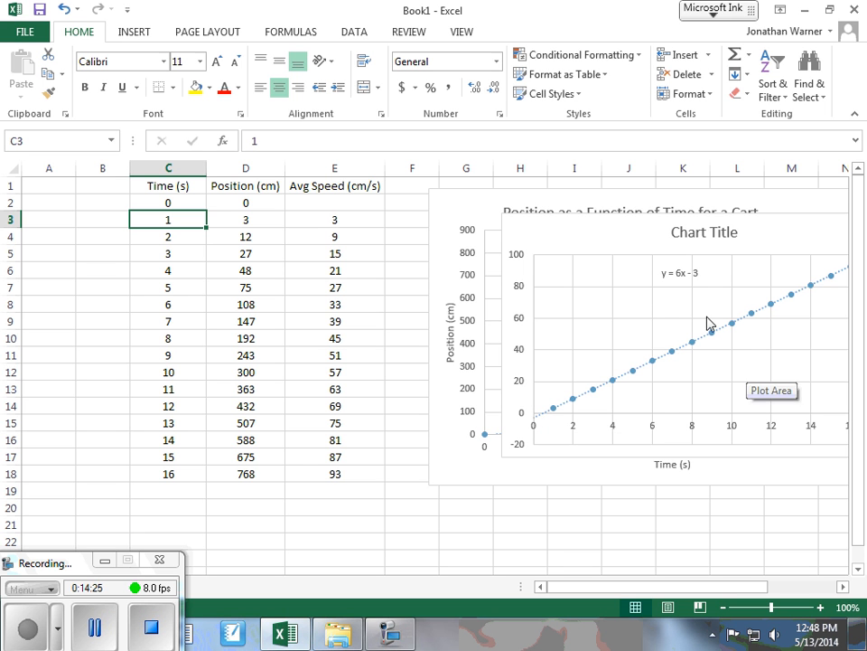
Step: Place the average speed chart directly beneath the position chart, roughly aligned with its left edge
click(647, 234)
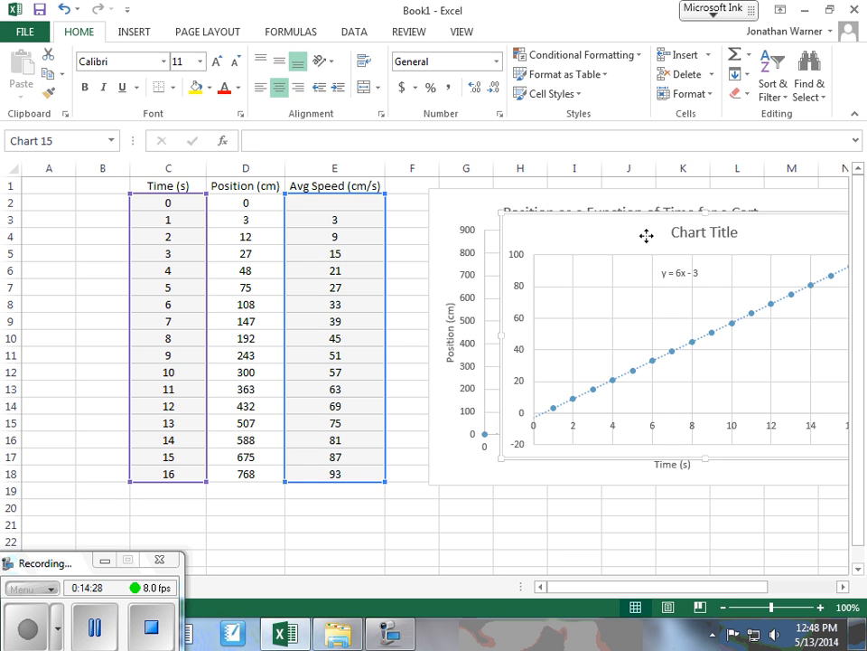
drag(647, 234, 554, 474)
scroll(553, 474, up, 1)
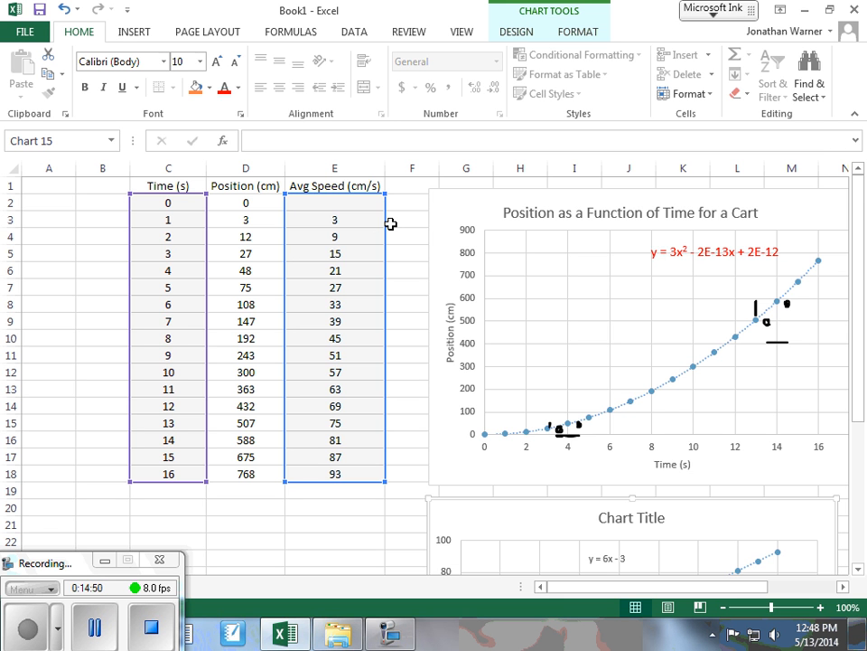
Step: Compare the position chart and its trendline equation with the average speed chart and its linear trendline equation
scroll(390, 223, down, 6)
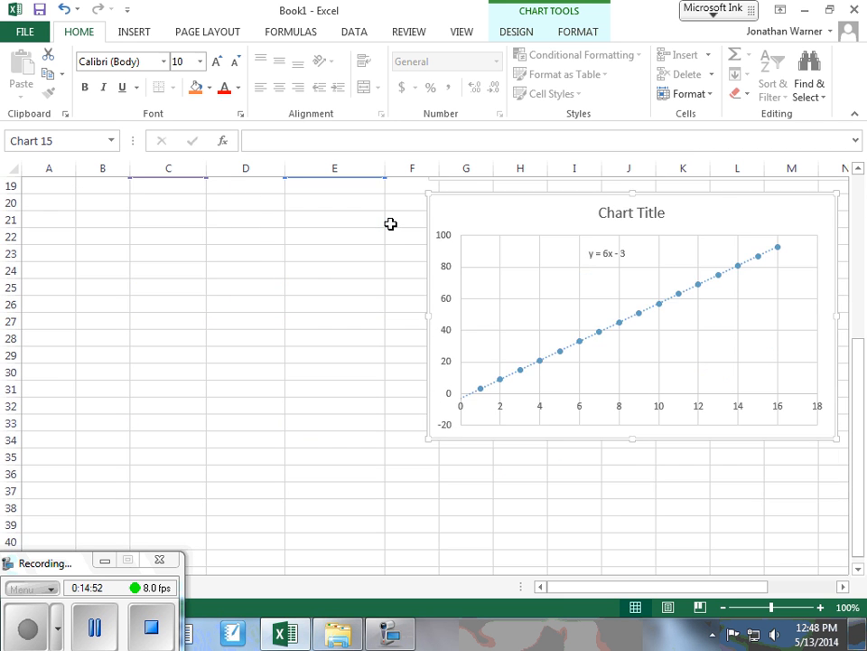
scroll(390, 224, up, 4)
scroll(390, 223, up, 2)
scroll(390, 224, down, 2)
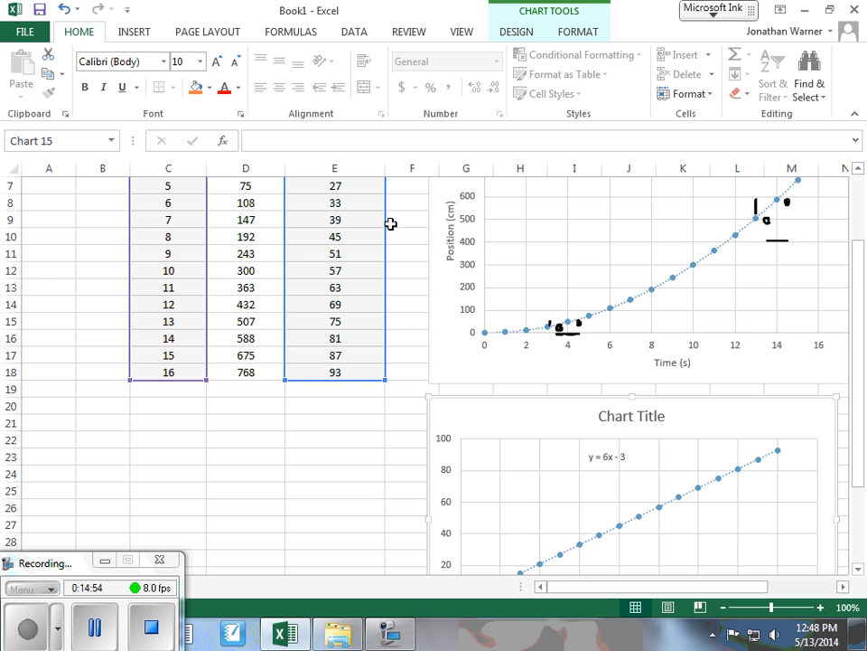
scroll(391, 224, up, 2)
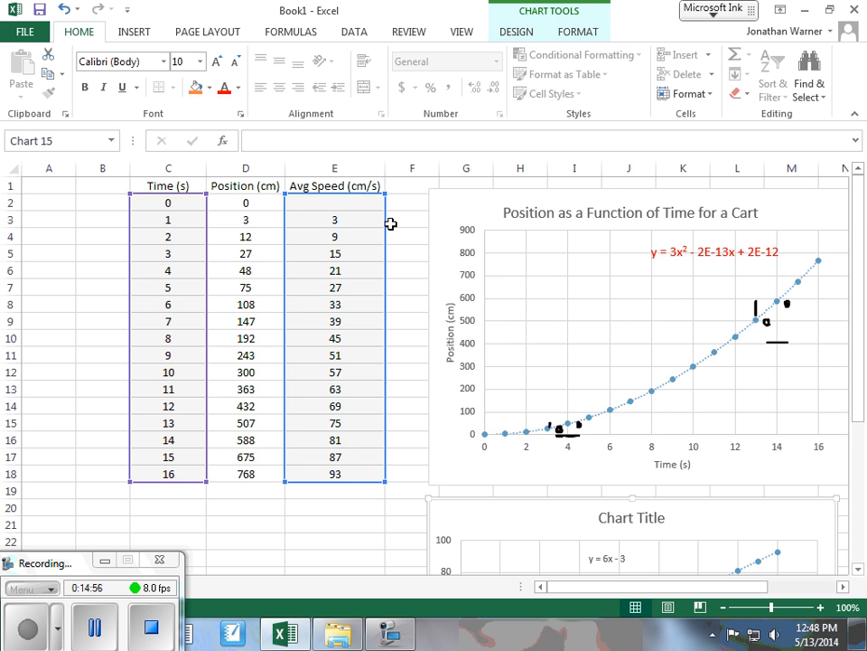
scroll(390, 223, down, 3)
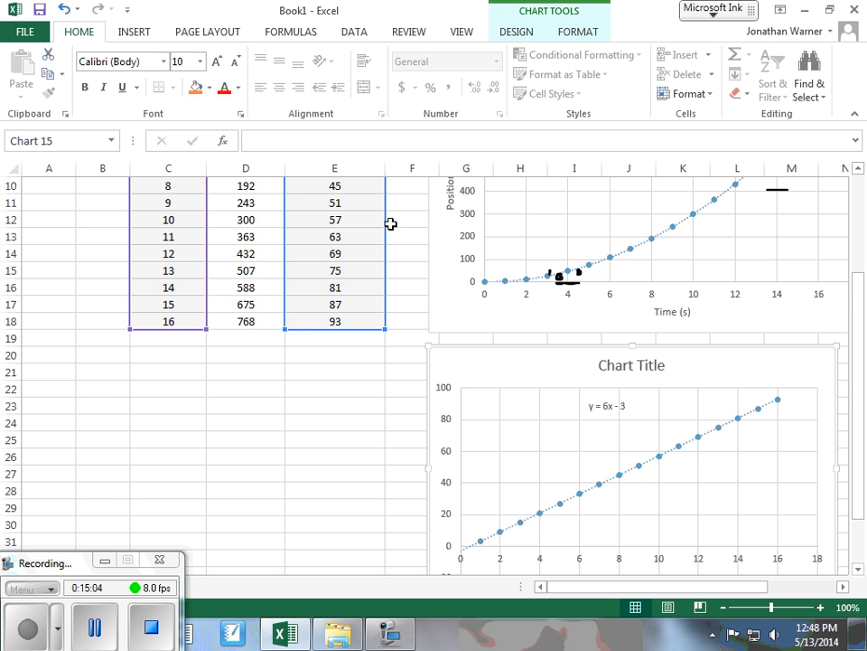
click(406, 302)
click(406, 383)
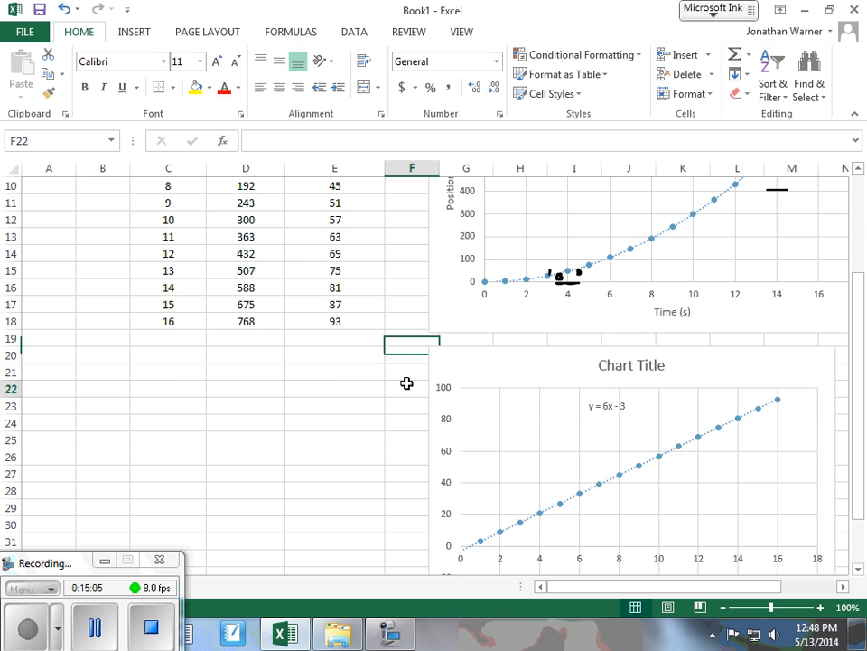
click(461, 361)
click(412, 313)
scroll(412, 313, up, 3)
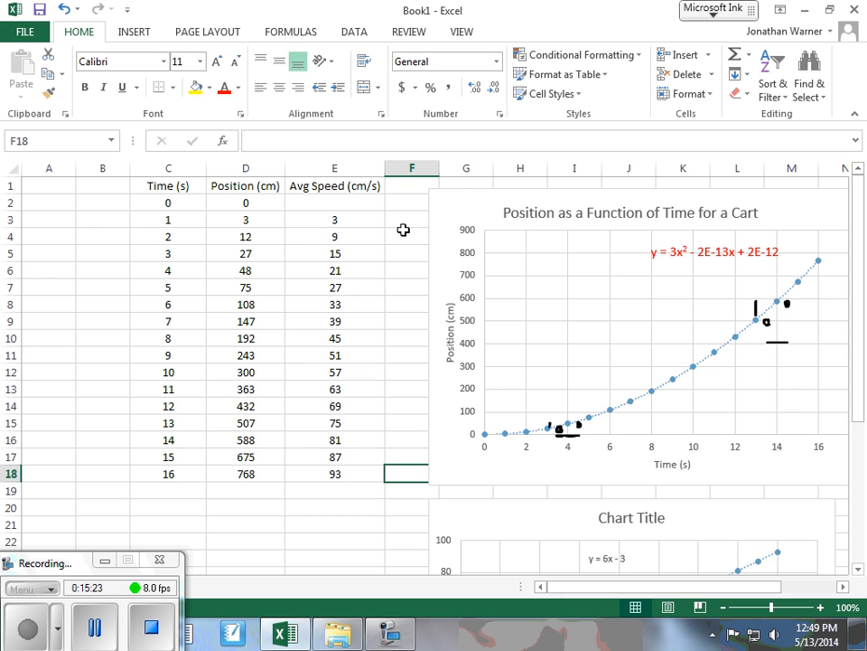
Step: Delete both handwritten ink annotations from the position chart, near 14 s and near 4 s
click(759, 307)
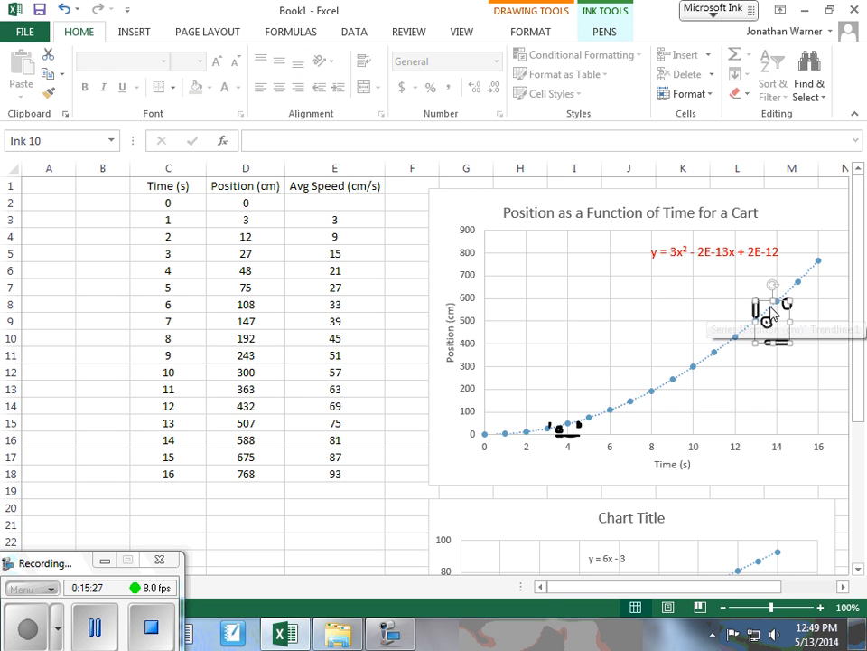
key(Delete)
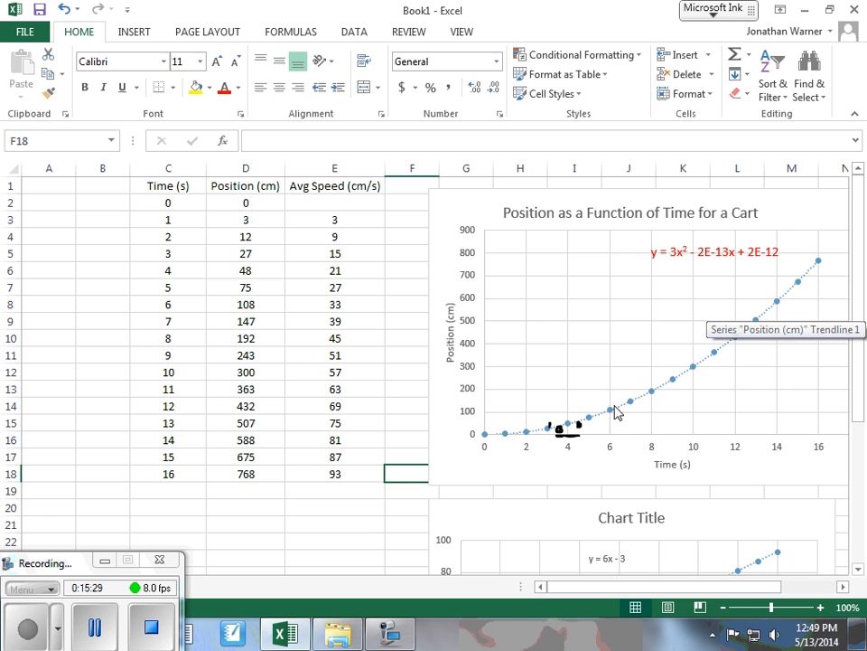
click(574, 441)
click(575, 440)
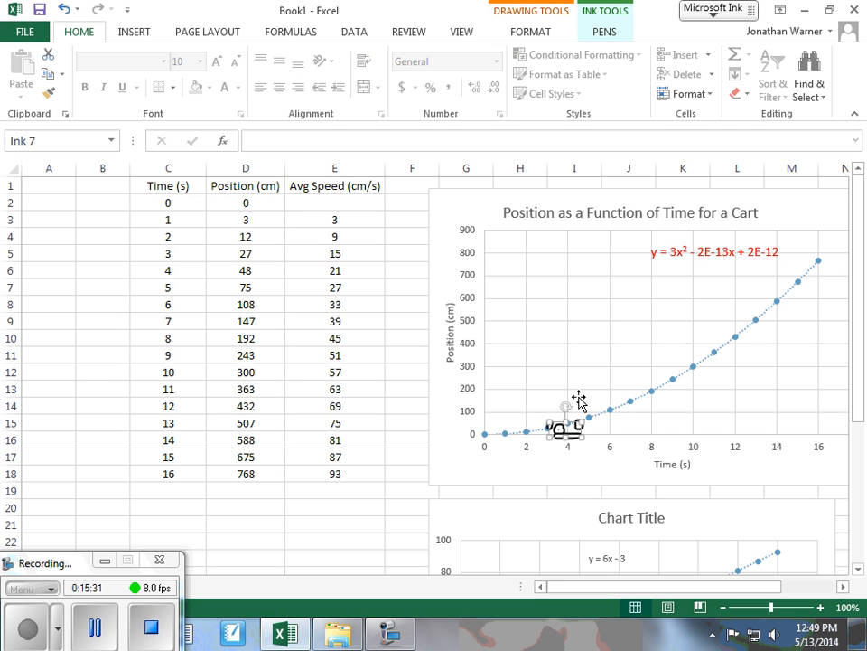
key(Delete)
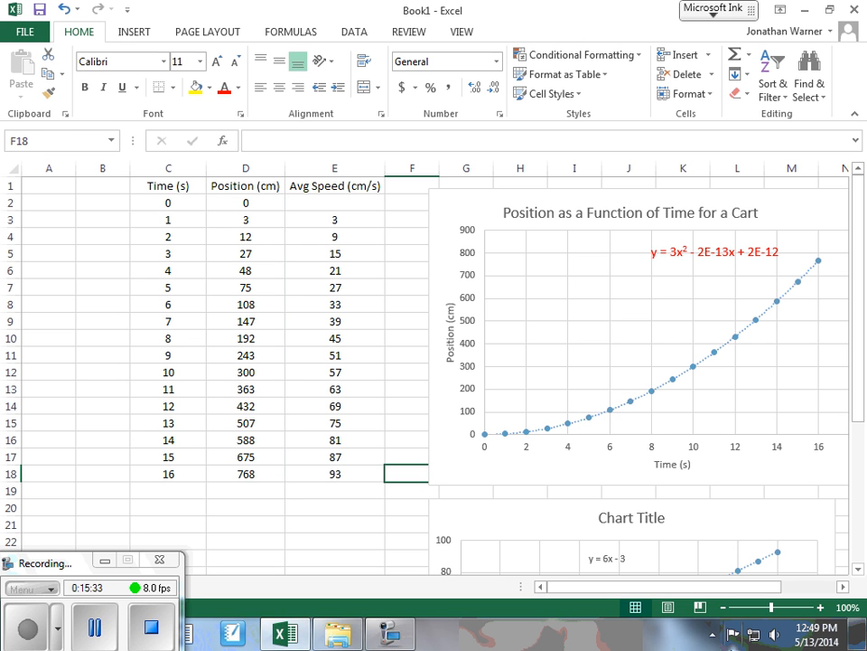
click(406, 321)
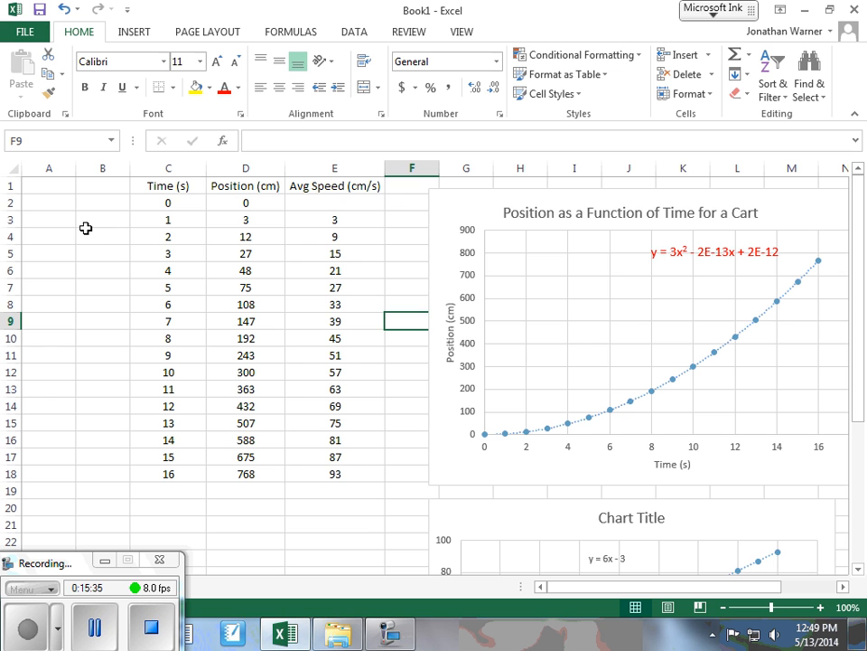
scroll(86, 228, down, 5)
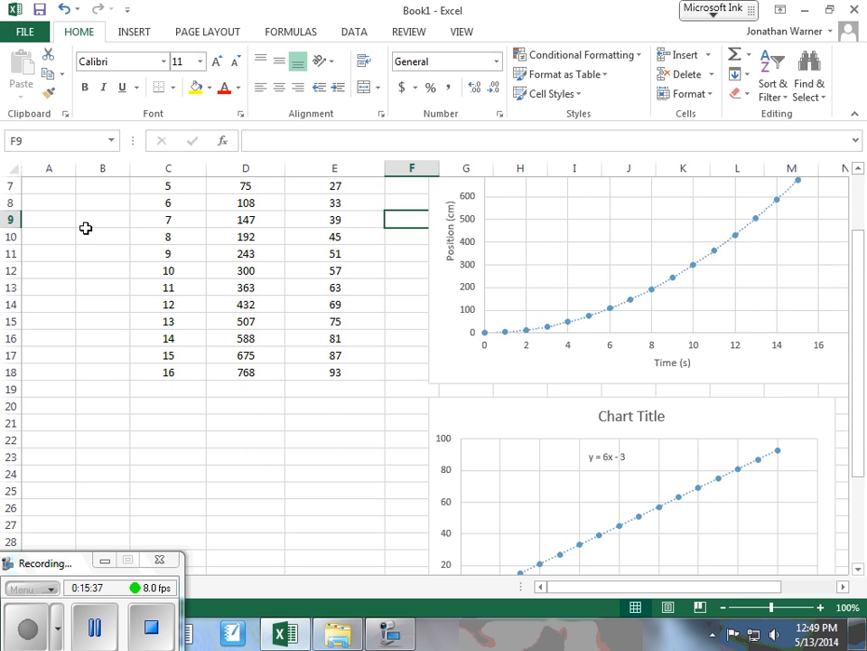
Step: Highlight the Time column and the neighbouring Position column, headers included, C1:D18
scroll(86, 228, up, 5)
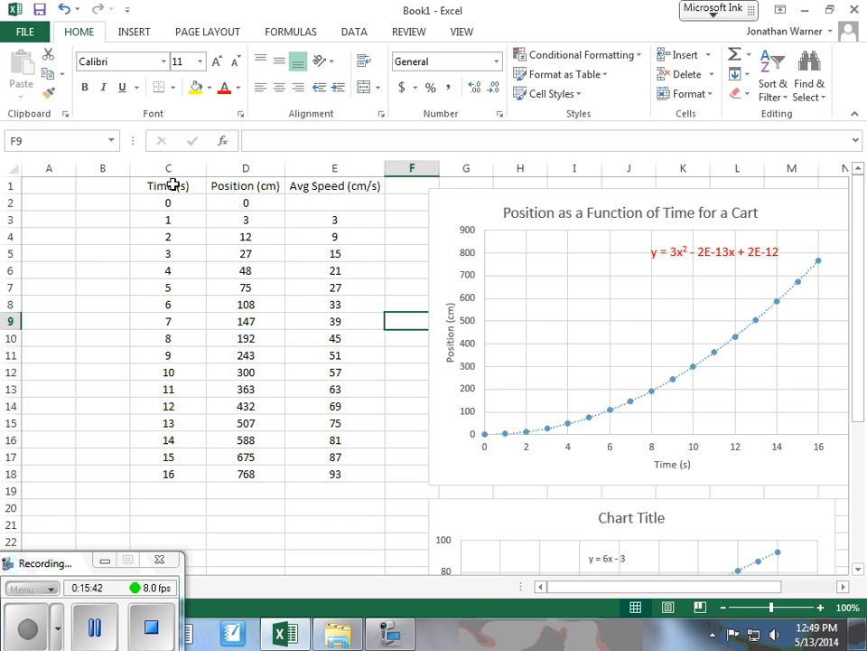
drag(172, 186, 174, 471)
drag(171, 188, 171, 473)
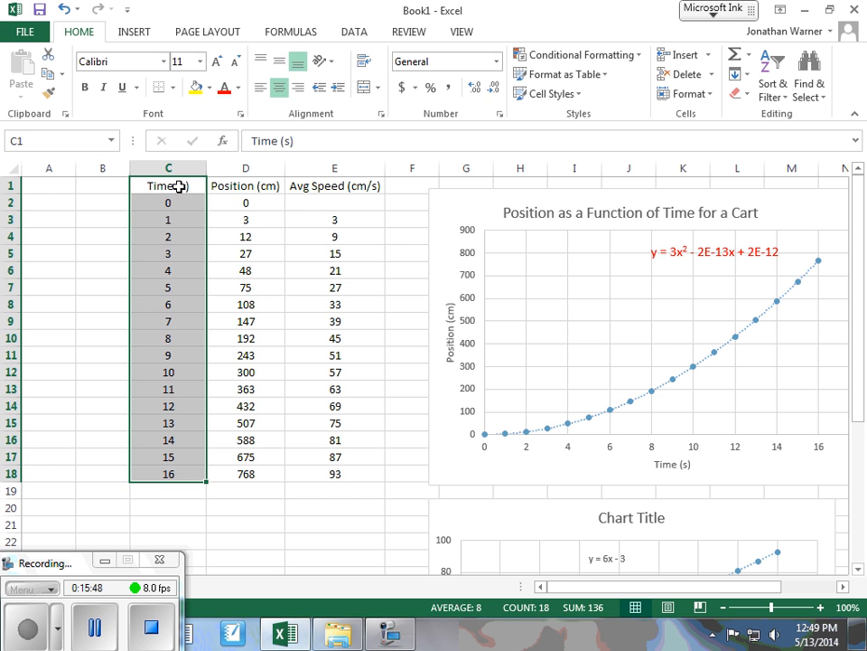
drag(180, 186, 260, 473)
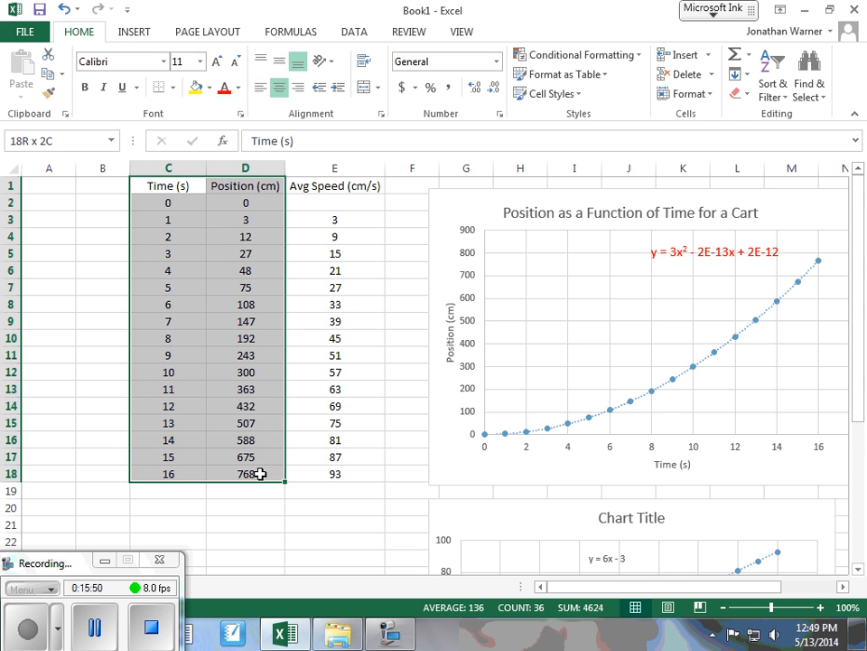
Step: Look through the formatting options of the position chart's chart area, trendline and major gridlines
click(496, 205)
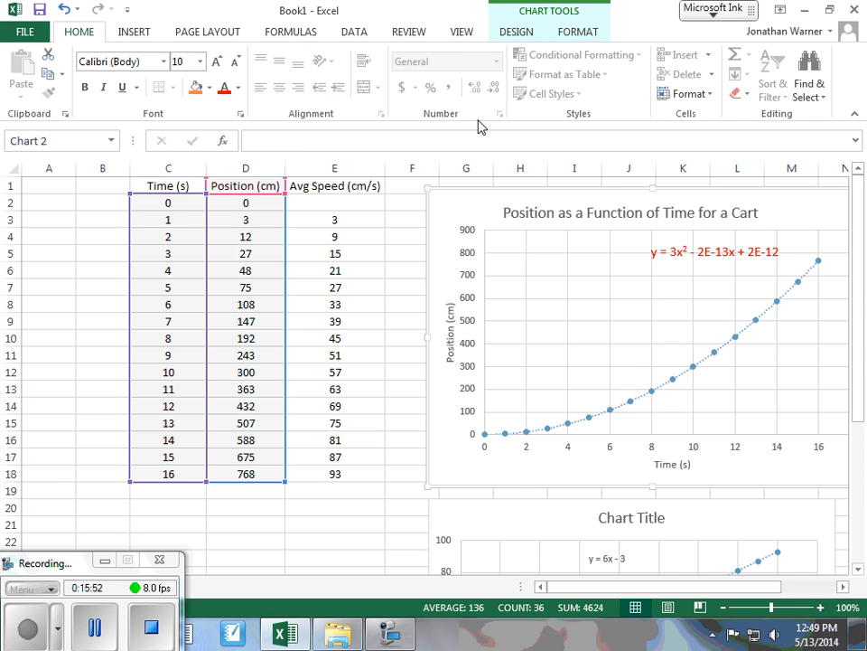
right_click(493, 217)
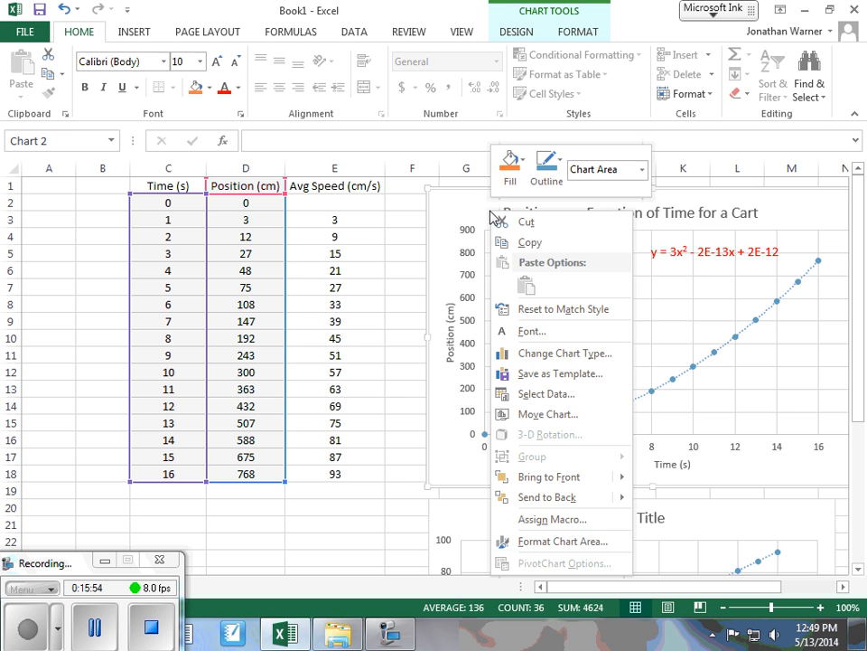
click(589, 542)
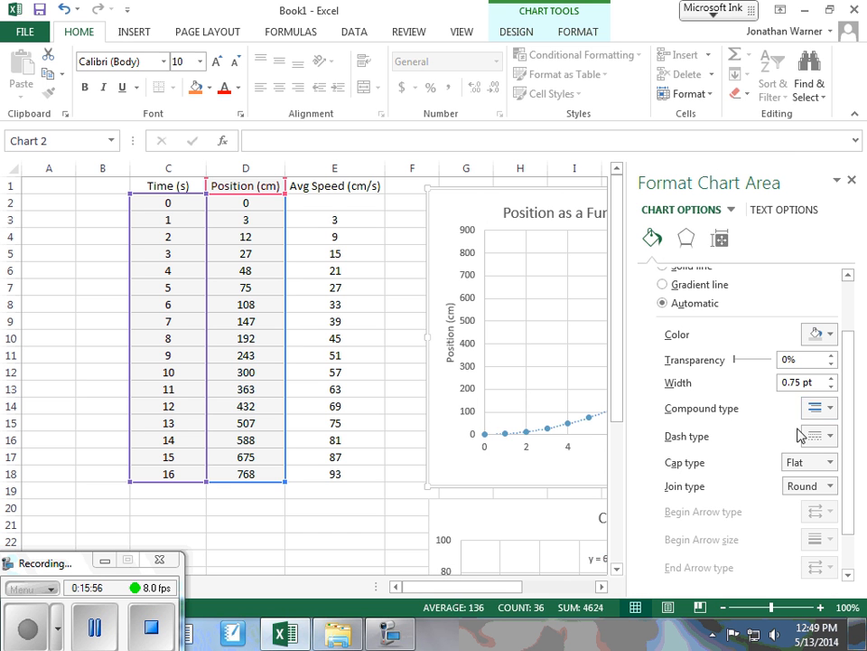
click(853, 188)
right_click(633, 408)
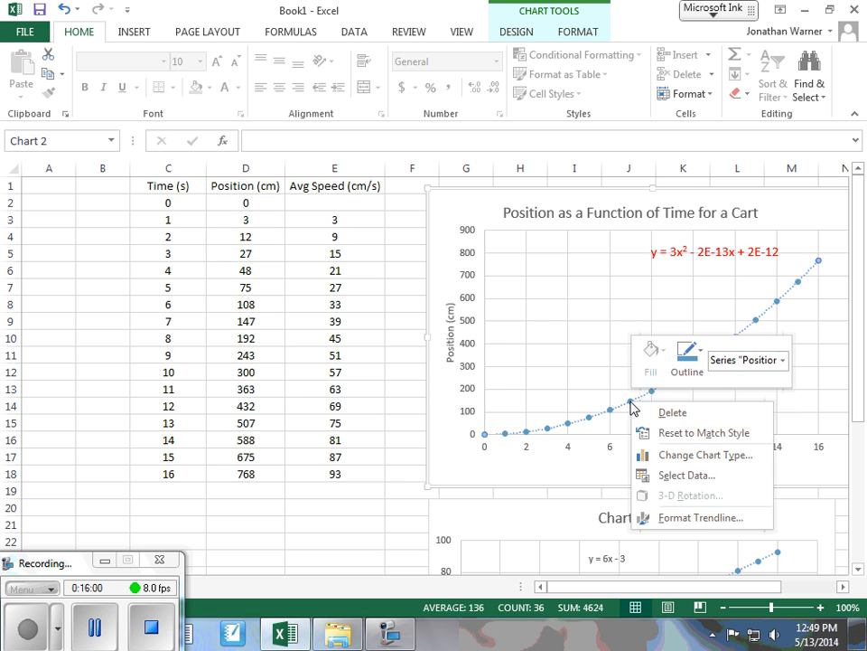
click(631, 403)
double_click(628, 346)
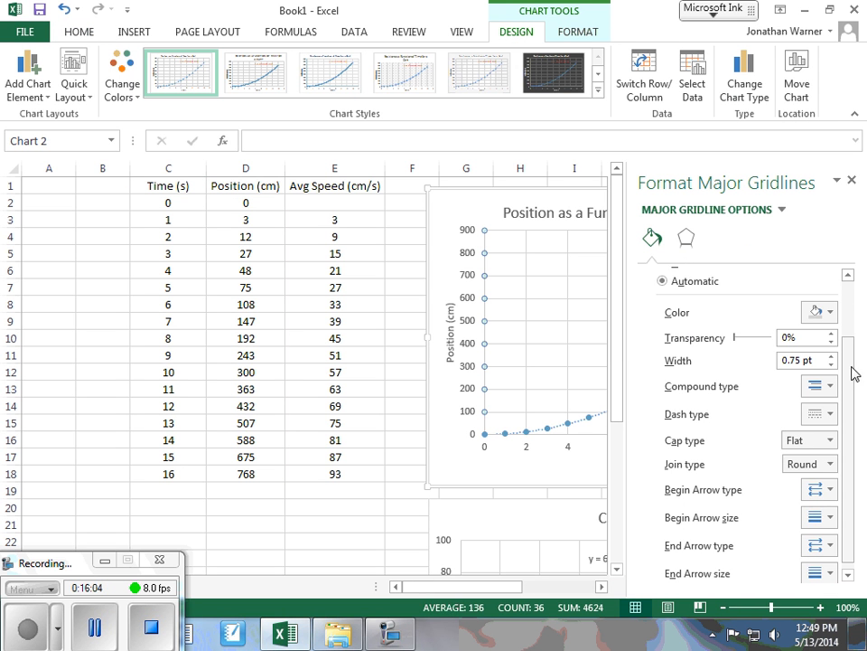
drag(846, 349, 846, 277)
click(852, 175)
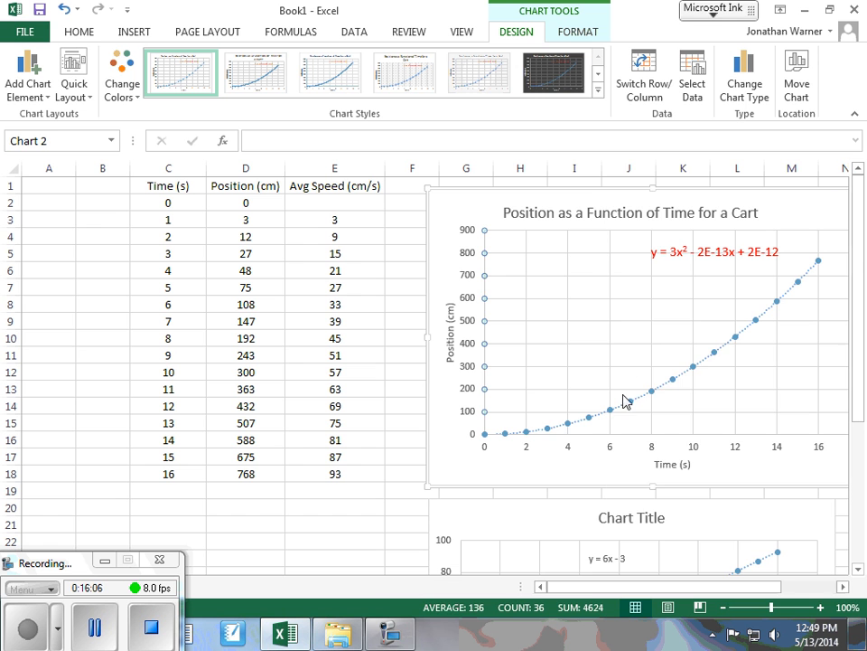
Step: Check the options available for the position chart's trendline, vertical axis and plot area, including the plot area's border settings
right_click(609, 409)
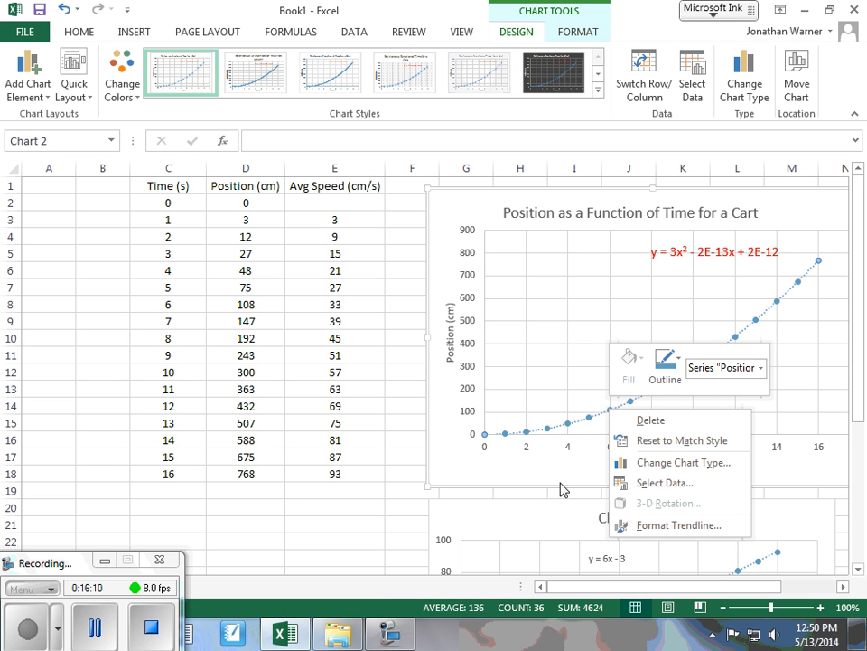
click(468, 347)
right_click(468, 346)
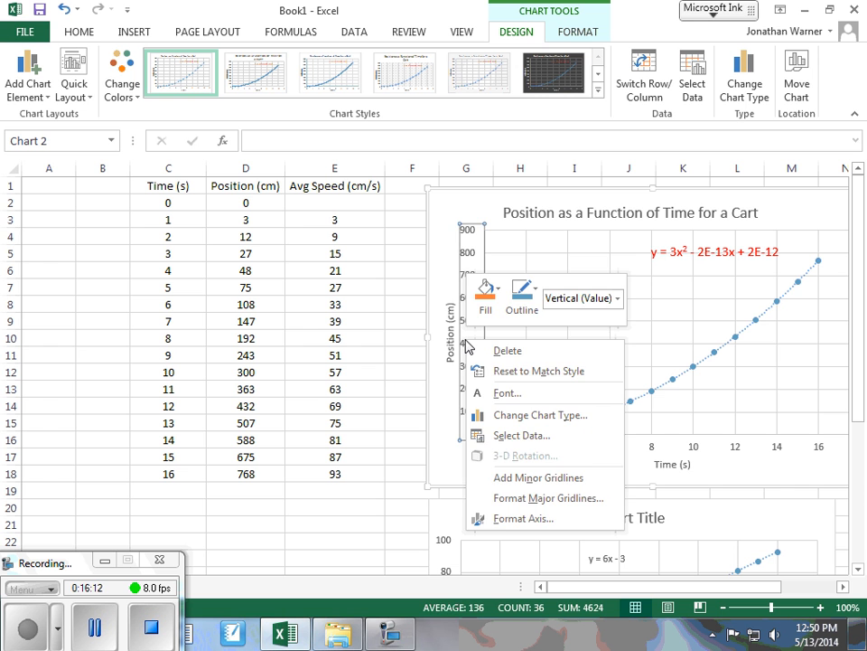
click(648, 352)
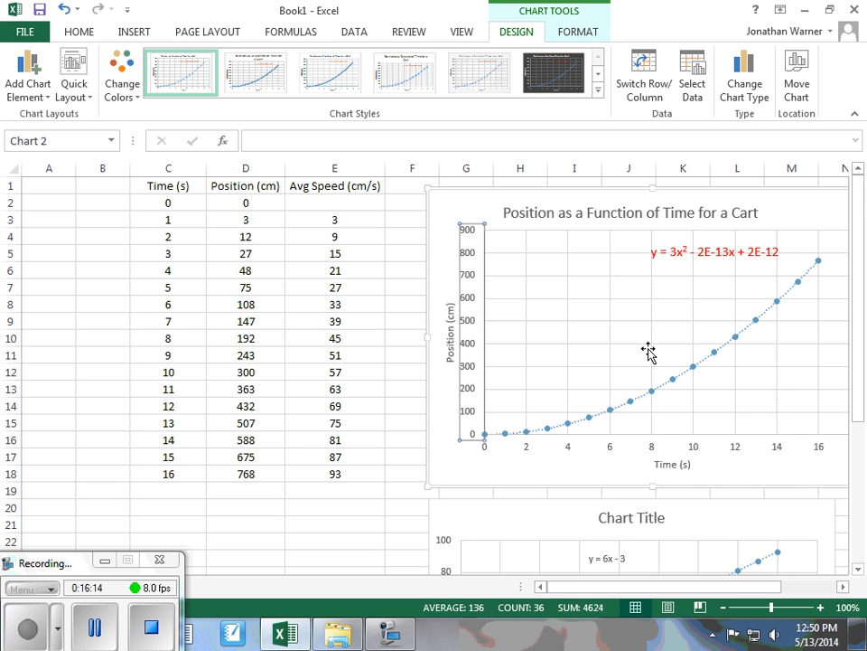
right_click(649, 352)
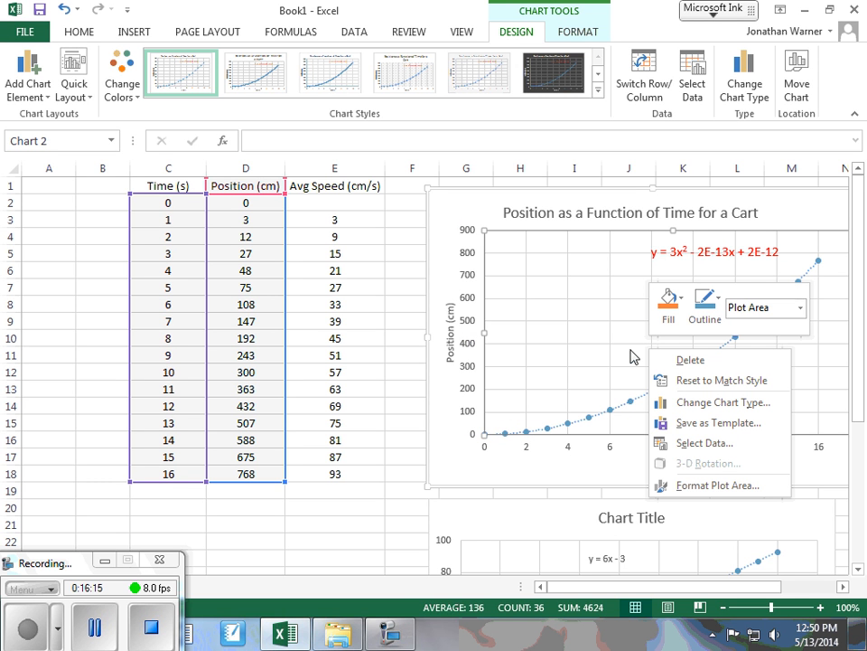
click(729, 489)
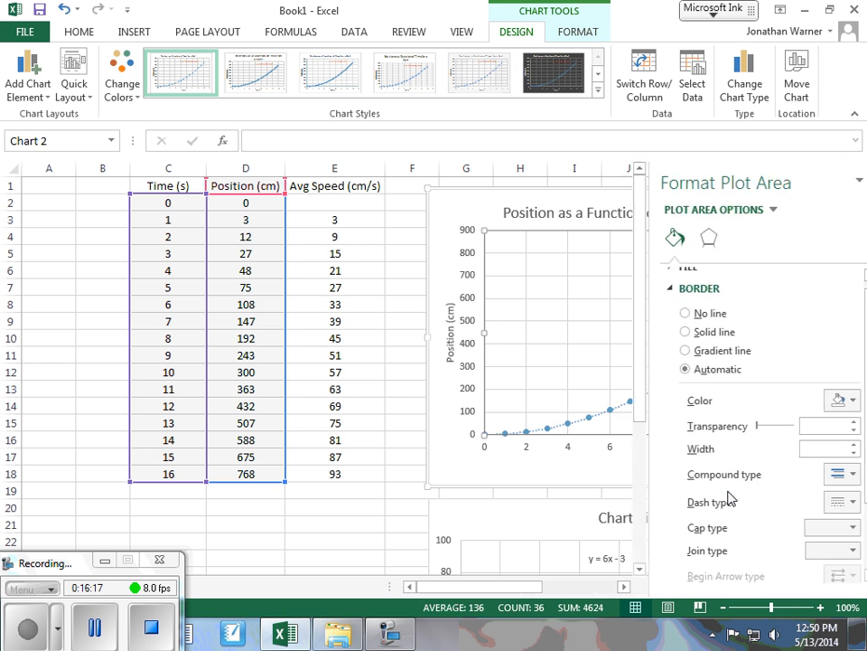
scroll(730, 497, down, 2)
scroll(731, 497, up, 3)
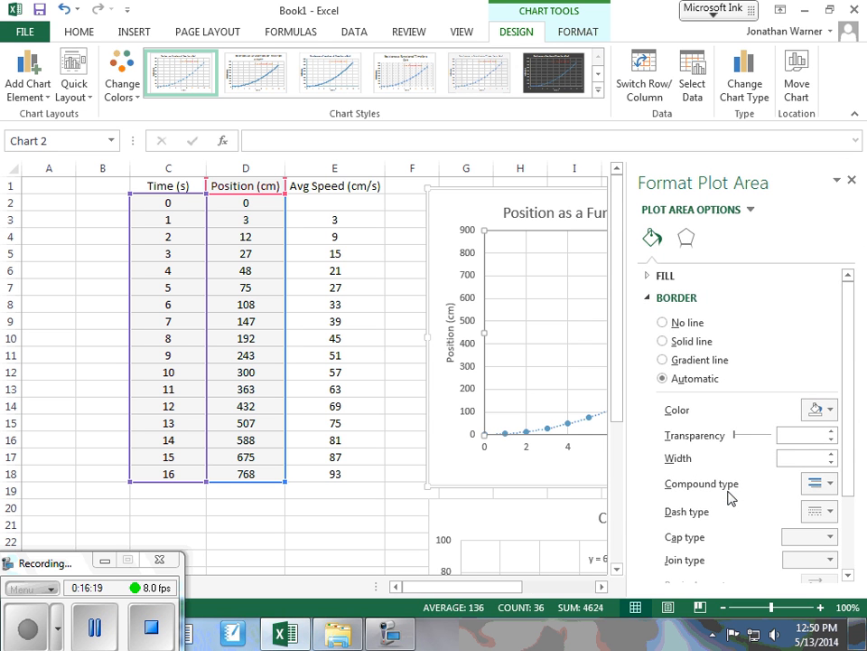
click(849, 180)
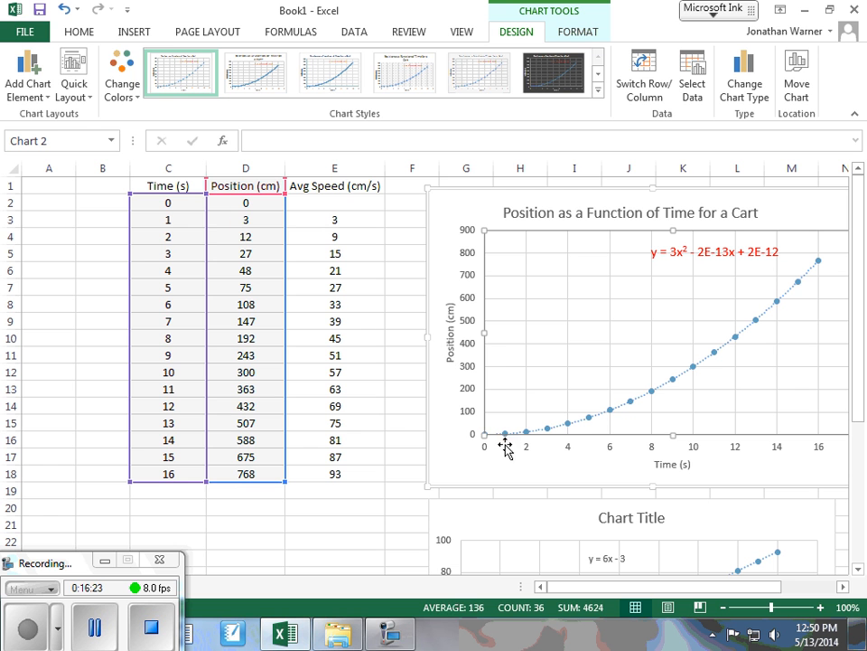
Step: Highlight the time column, and the time and position values without headers in C2:D18, to review the position chart's source data
click(97, 227)
drag(178, 186, 176, 471)
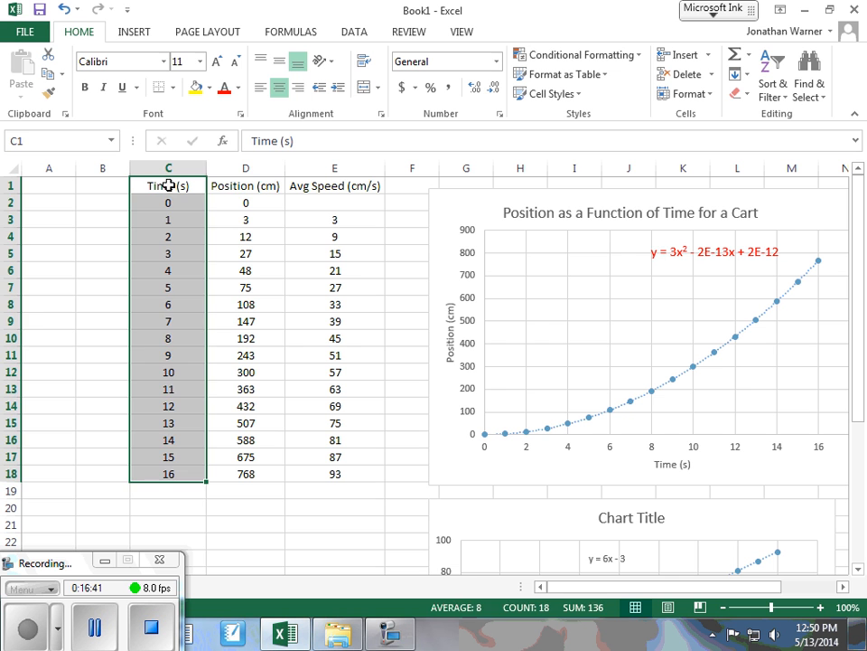
drag(168, 180, 258, 349)
drag(193, 203, 240, 475)
drag(192, 201, 273, 467)
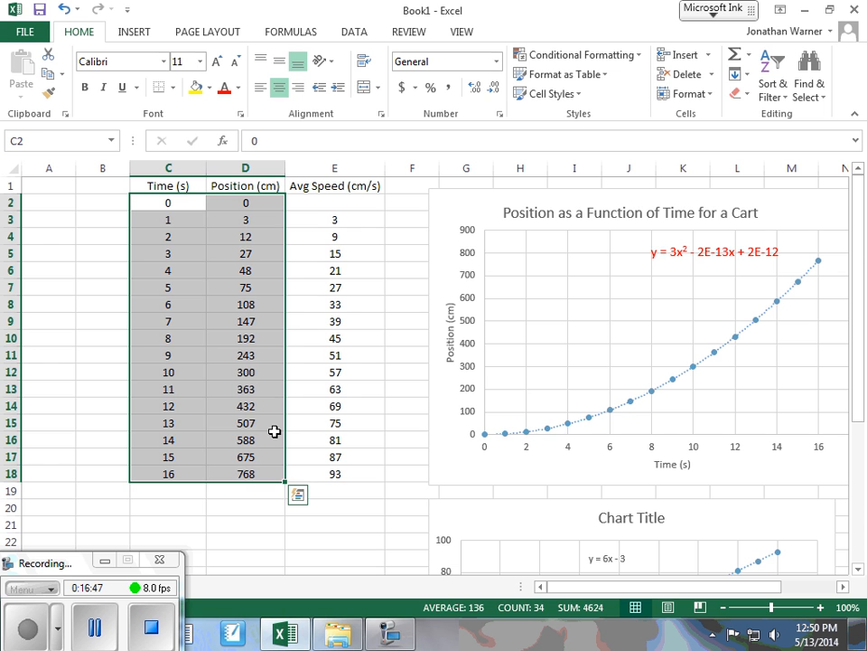
drag(173, 203, 238, 463)
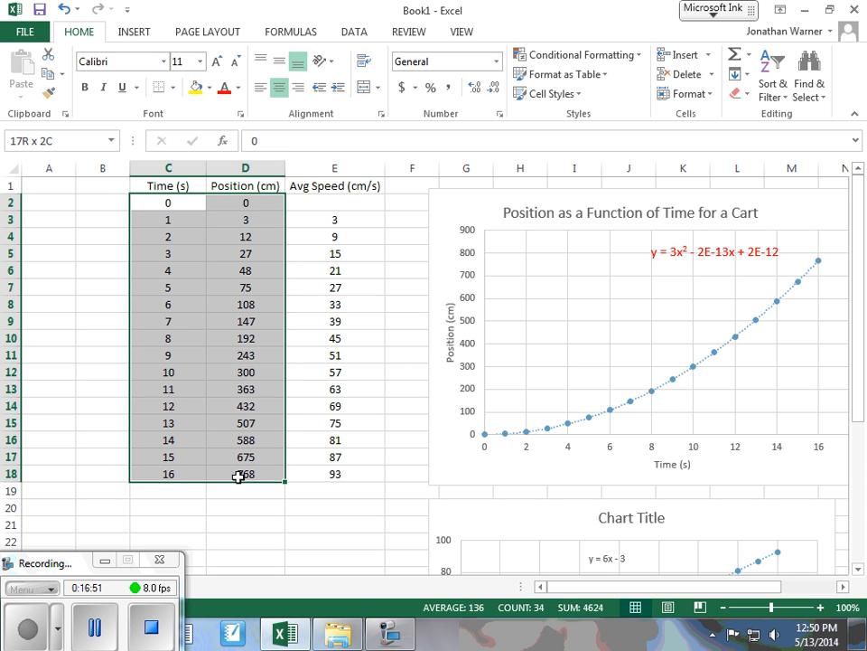
drag(181, 204, 258, 473)
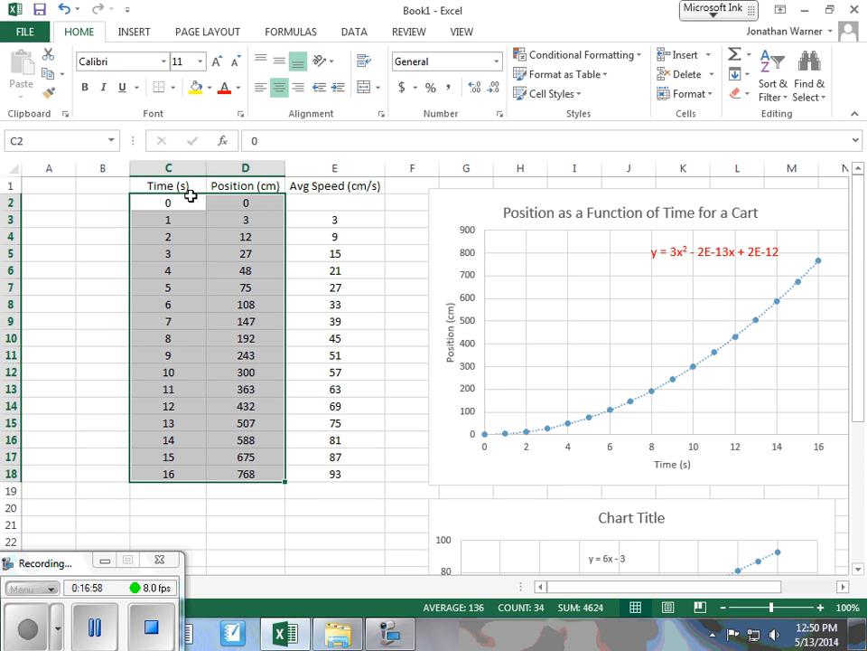
Step: Highlight the non-adjacent ranges C2:C18 and E2:E18 to review the speed chart's source data, and the Time column C1:C18 alone
drag(190, 197, 184, 471)
drag(193, 207, 183, 471)
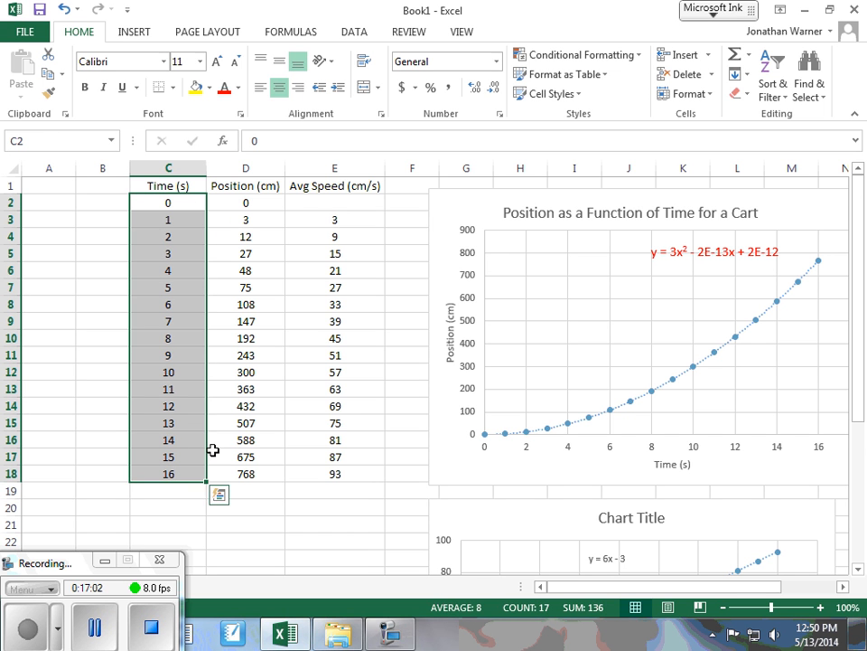
drag(342, 205, 343, 472)
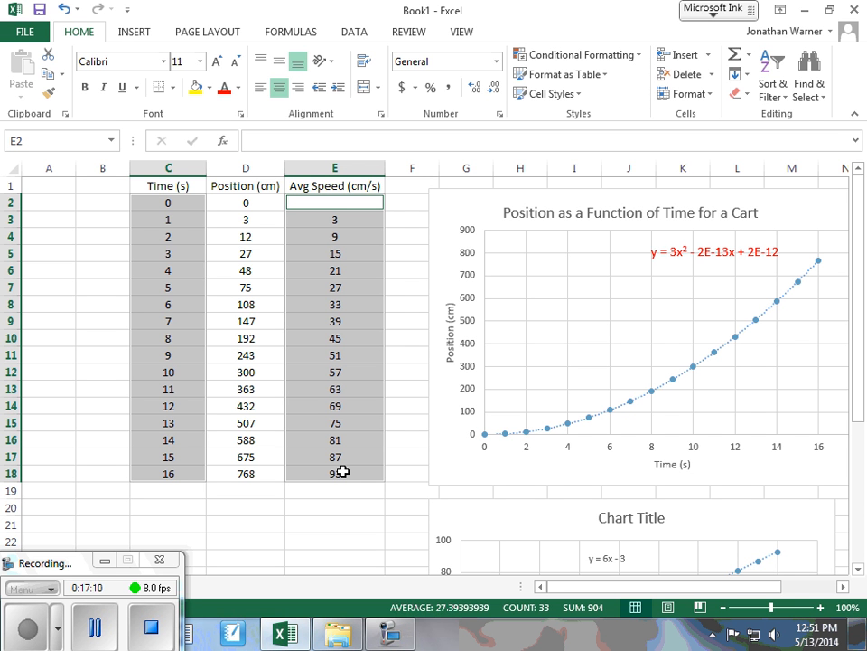
click(349, 522)
drag(183, 219, 185, 485)
drag(177, 186, 179, 473)
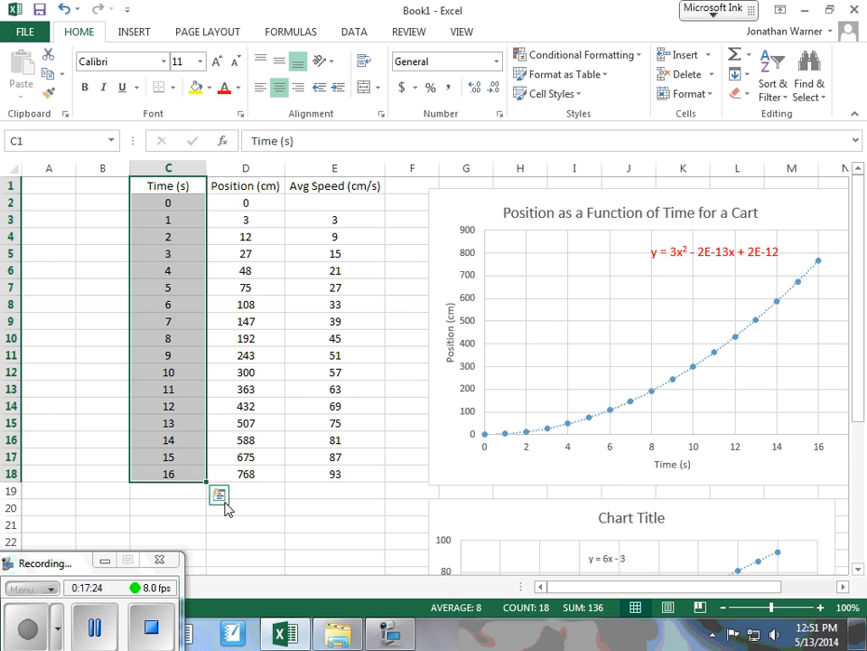
Step: Enter a horizontal time row in B20:F20 with the label "time (s)" and the values 0, 1, 2 and 3
scroll(208, 479, down, 1)
click(103, 457)
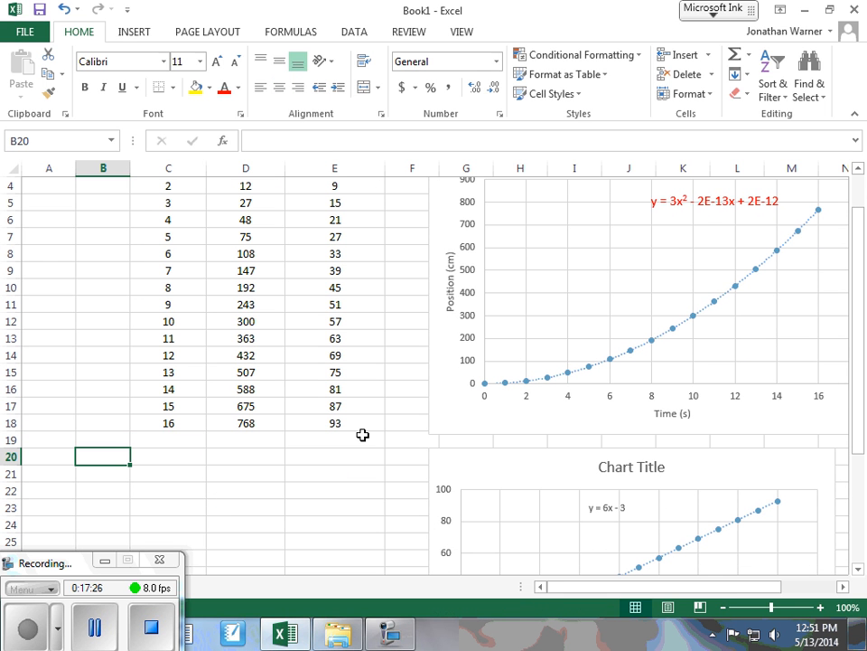
text(time)
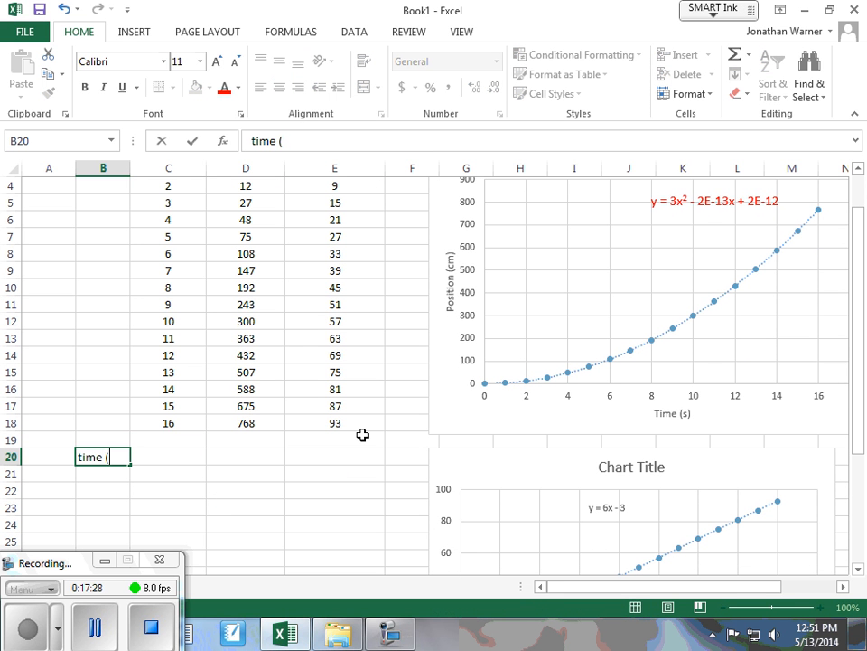
text( (s))
key(Tab)
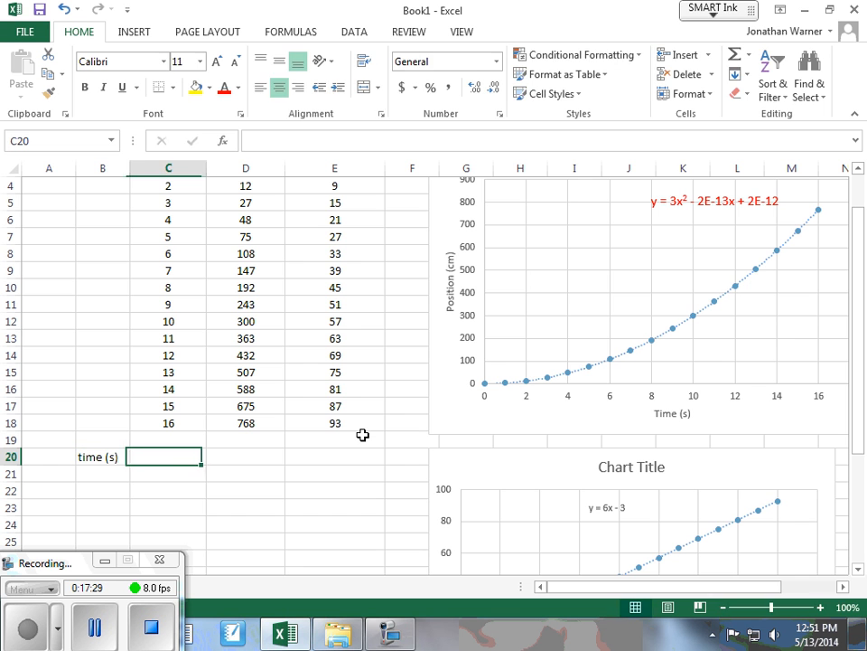
text(0)
key(Tab)
text(1)
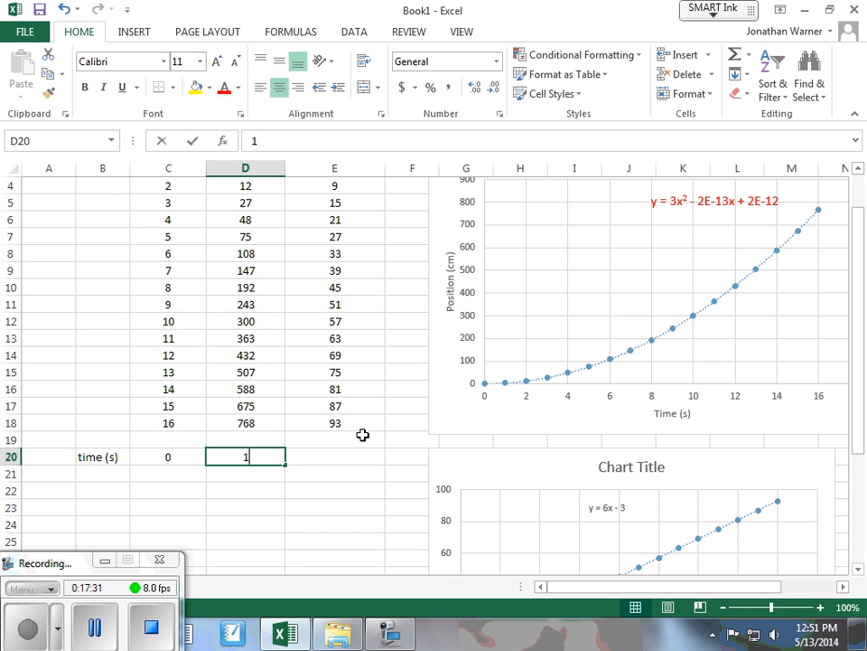
key(Tab)
text(2)
key(Tab)
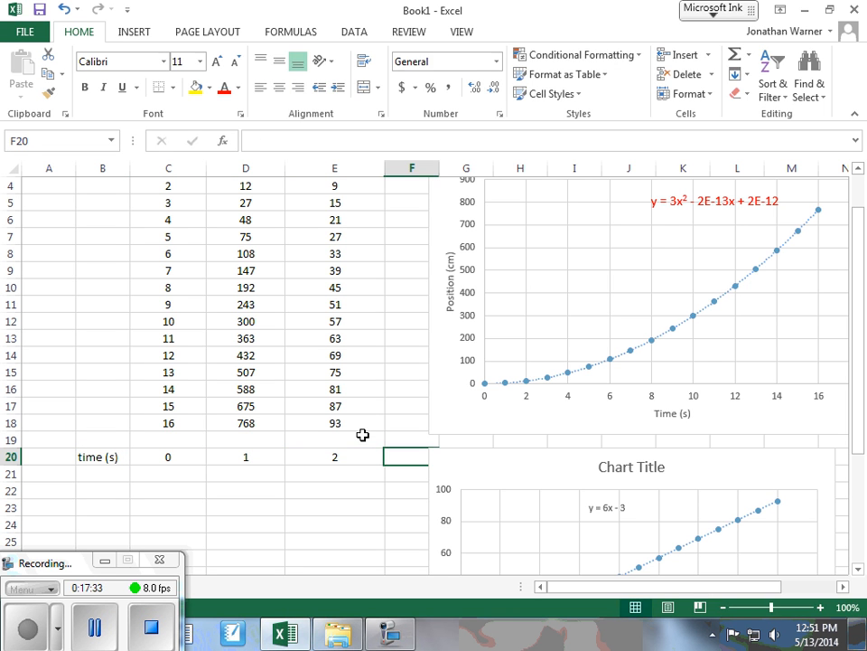
text(3)
key(Tab)
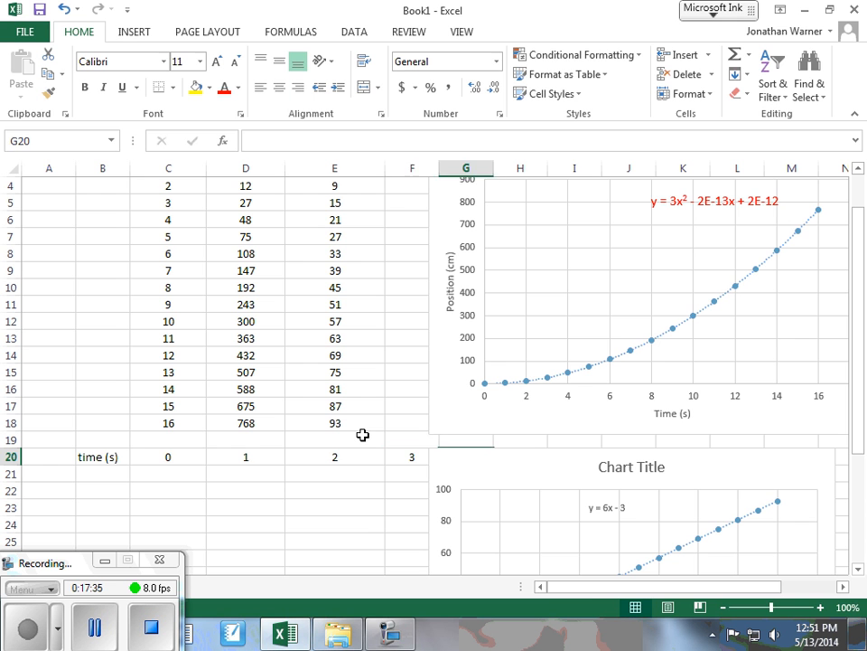
Step: Clear the horizontal time row from B20:F20
key(Left)
key(ctrl+shift+Left)
key(Delete)
key(Left)
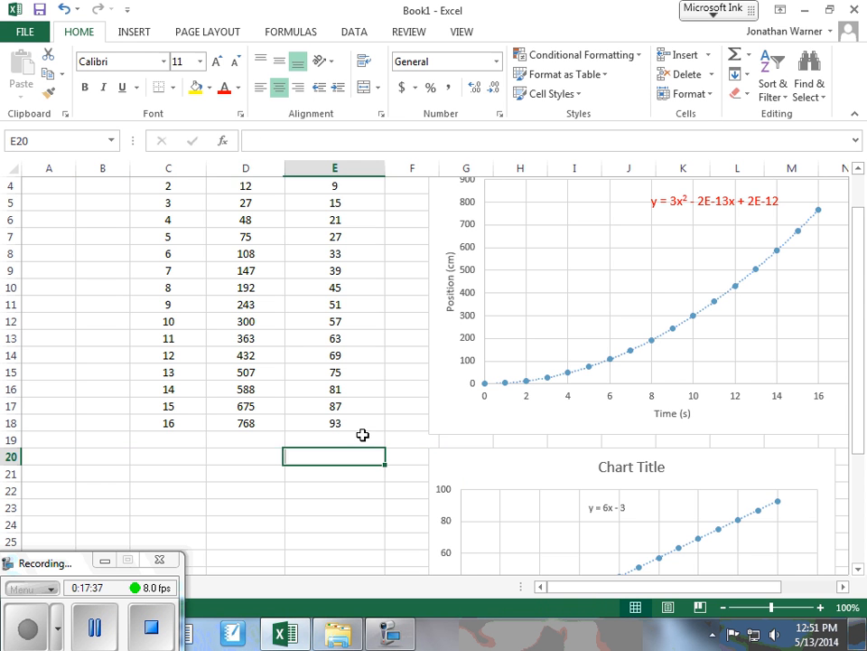
Step: Return to the header cell C1 and increase the height of header row 1 to about double
key(Up)
key(Left)
key(Up)
key(ctrl+Up)
key(Left)
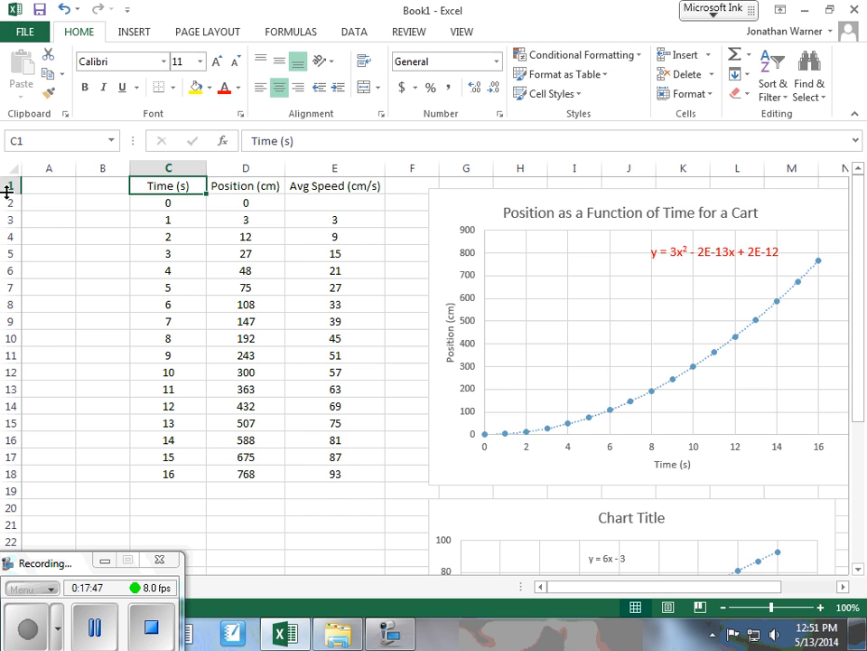
drag(6, 191, 7, 210)
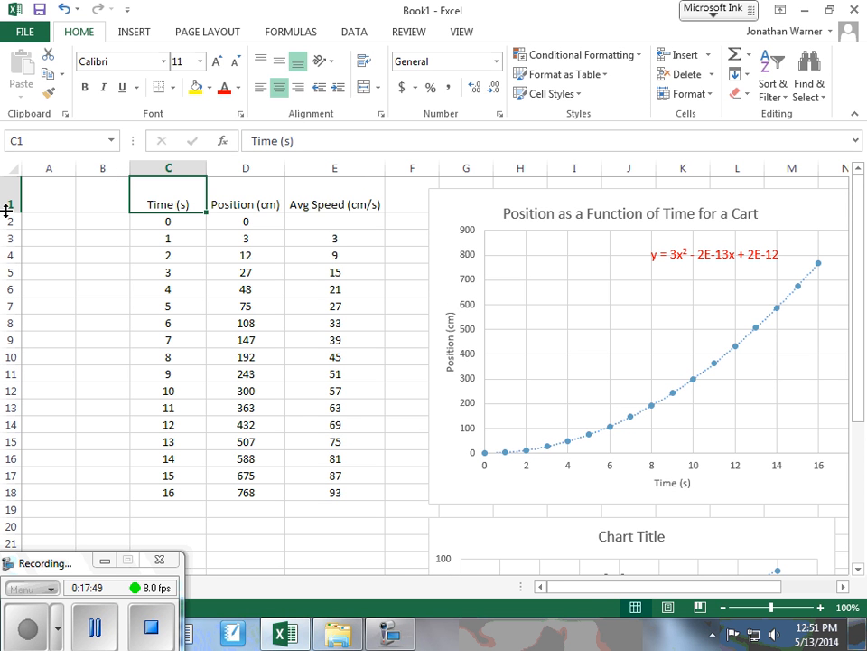
Step: Apply borders to all cells of the data table in C1:E18
drag(188, 193, 343, 198)
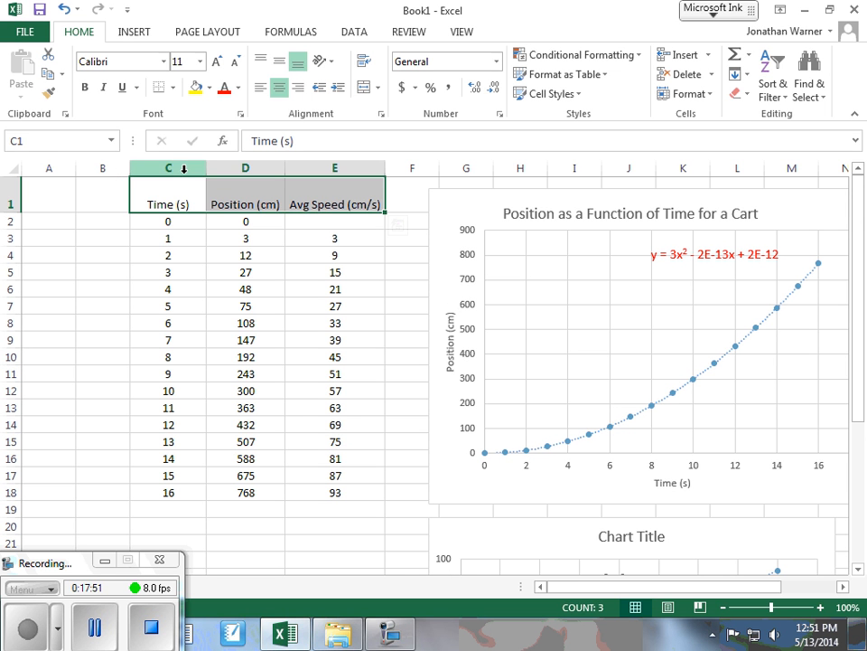
drag(174, 198, 343, 488)
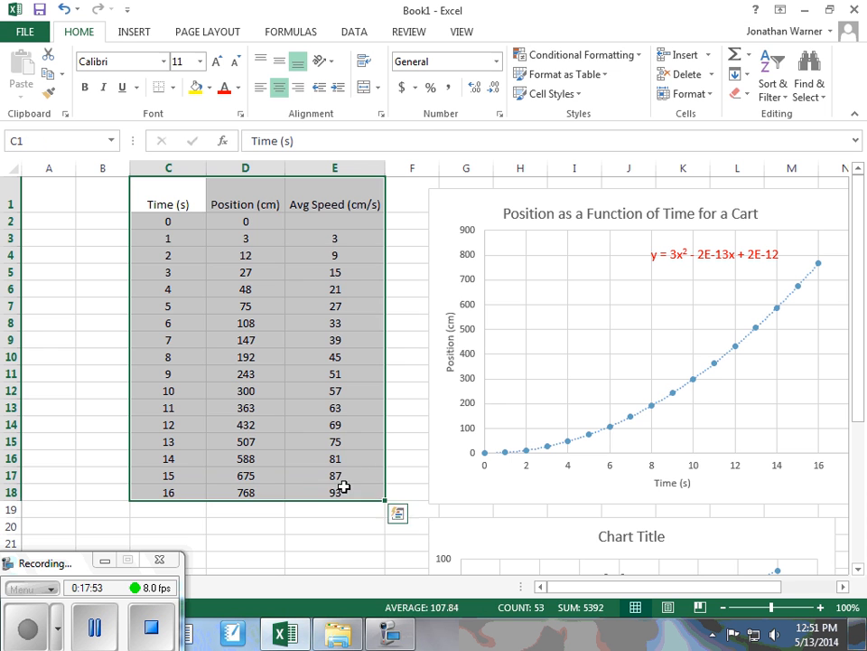
click(173, 87)
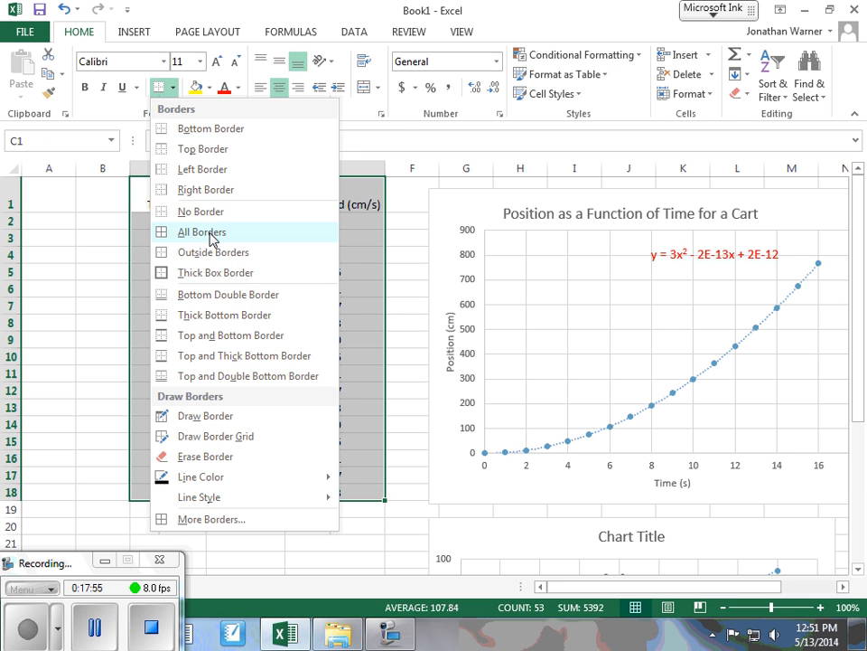
click(210, 236)
Step: Turn on text wrapping for the header cells C1:E1 in their cell alignment settings
drag(171, 198, 311, 193)
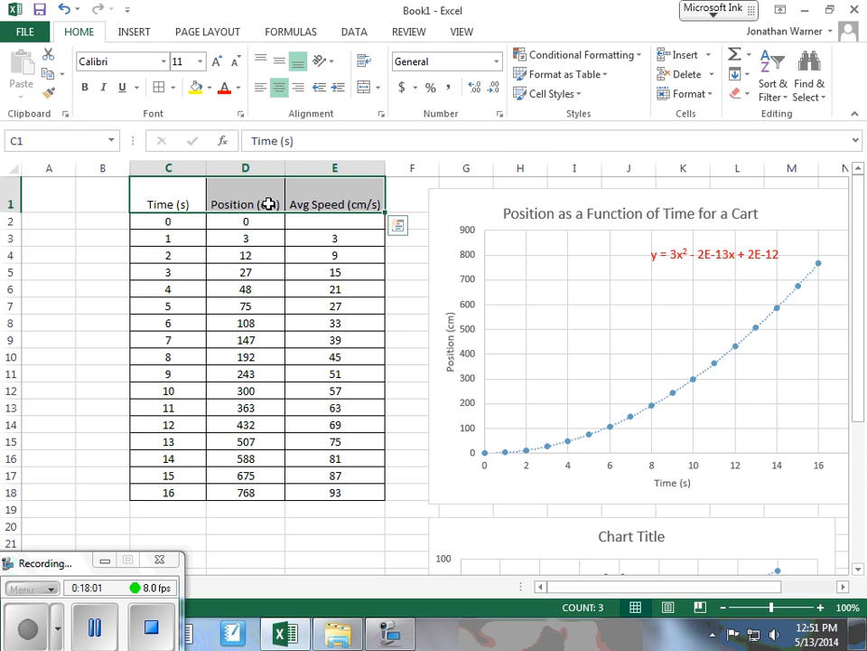
right_click(326, 201)
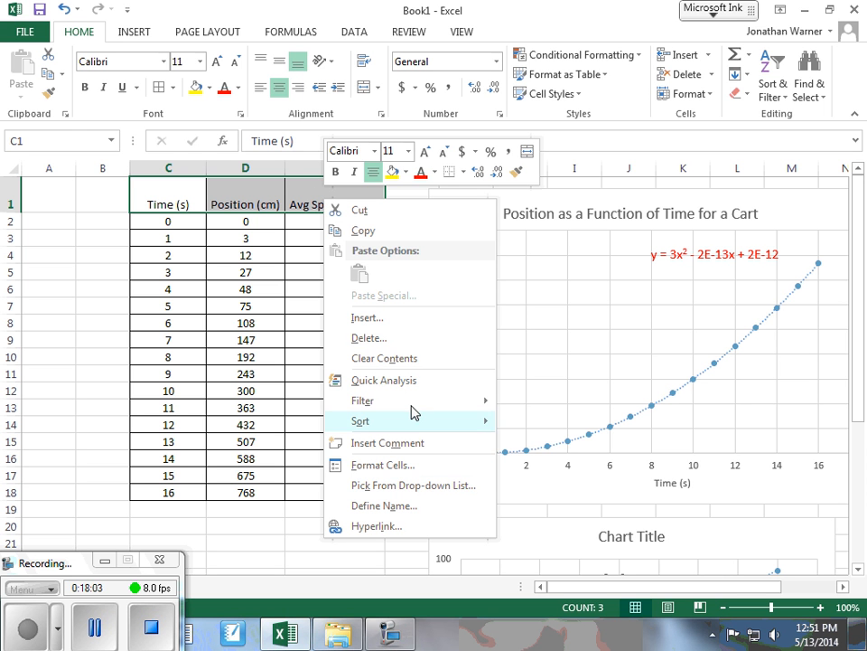
click(422, 466)
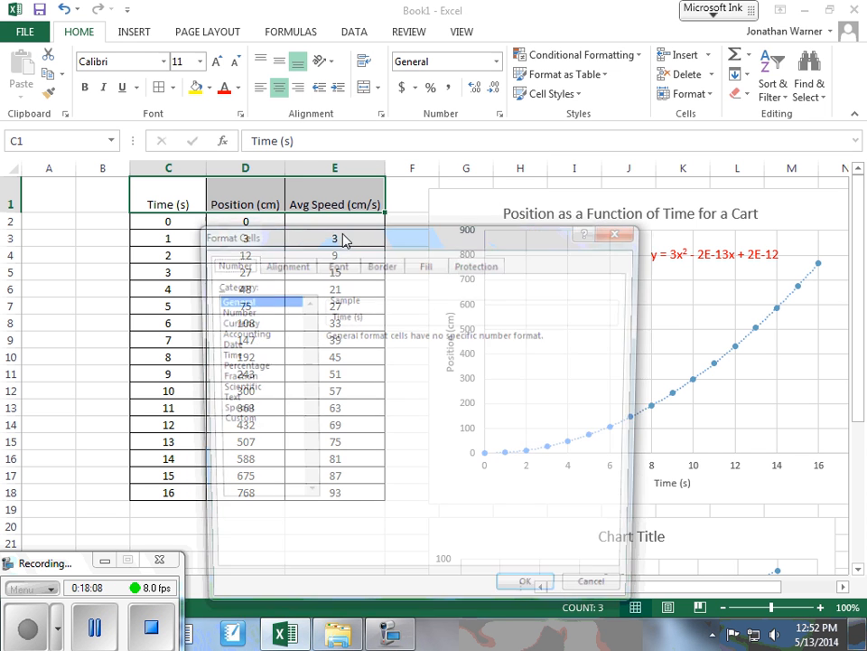
click(280, 263)
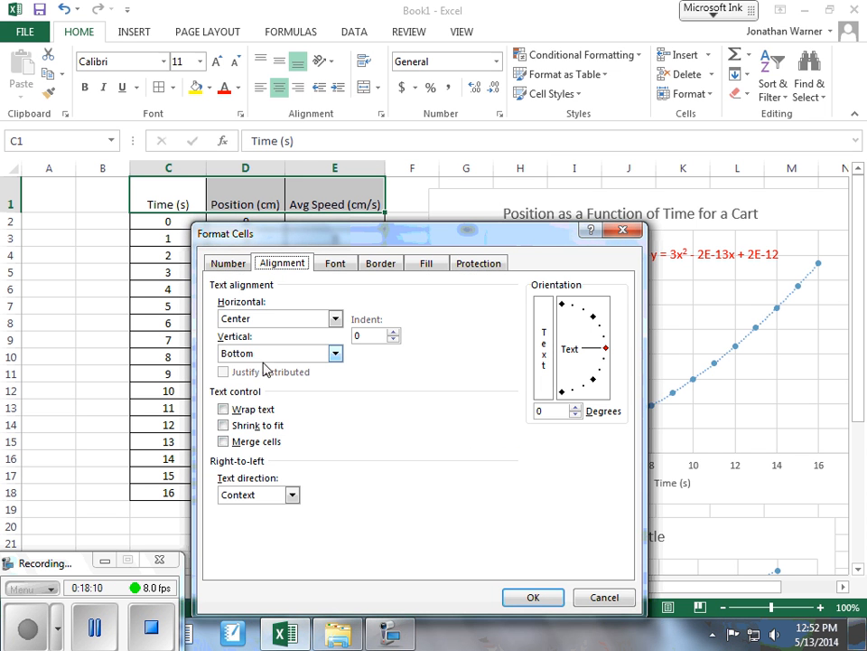
click(223, 408)
click(530, 598)
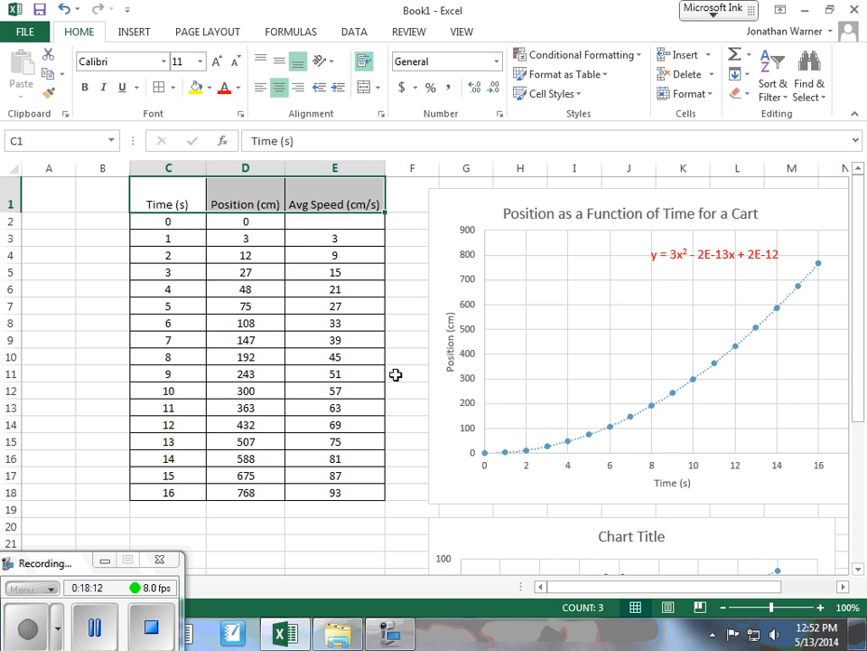
Step: Narrow columns C, D and E so each header wraps onto two lines, and make the headers bold
drag(384, 168, 372, 168)
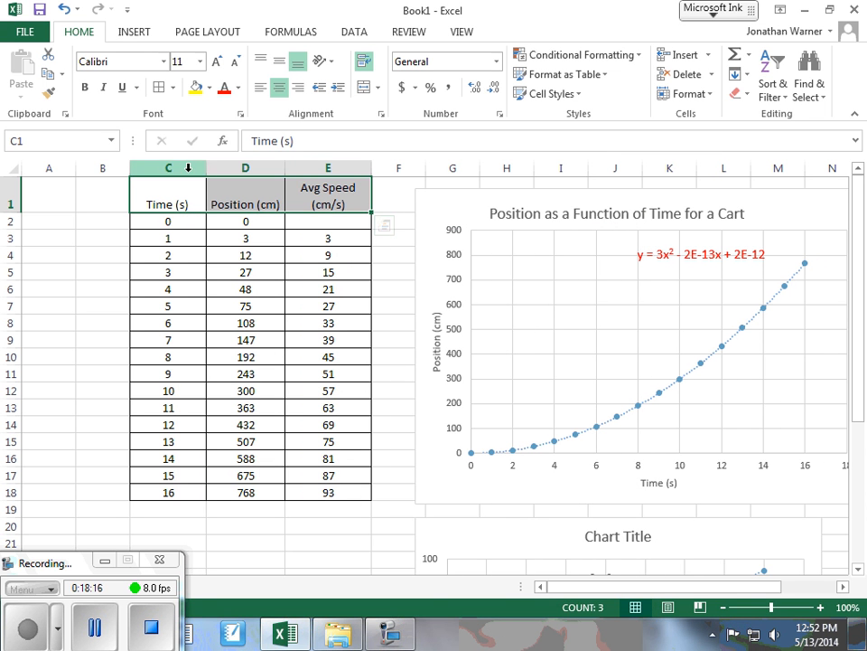
drag(205, 168, 172, 168)
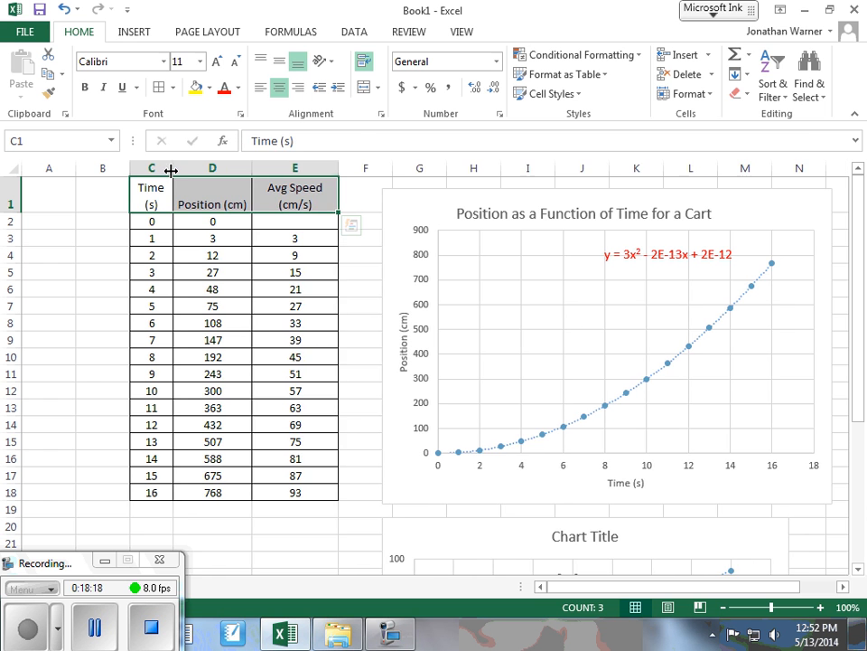
drag(252, 168, 233, 168)
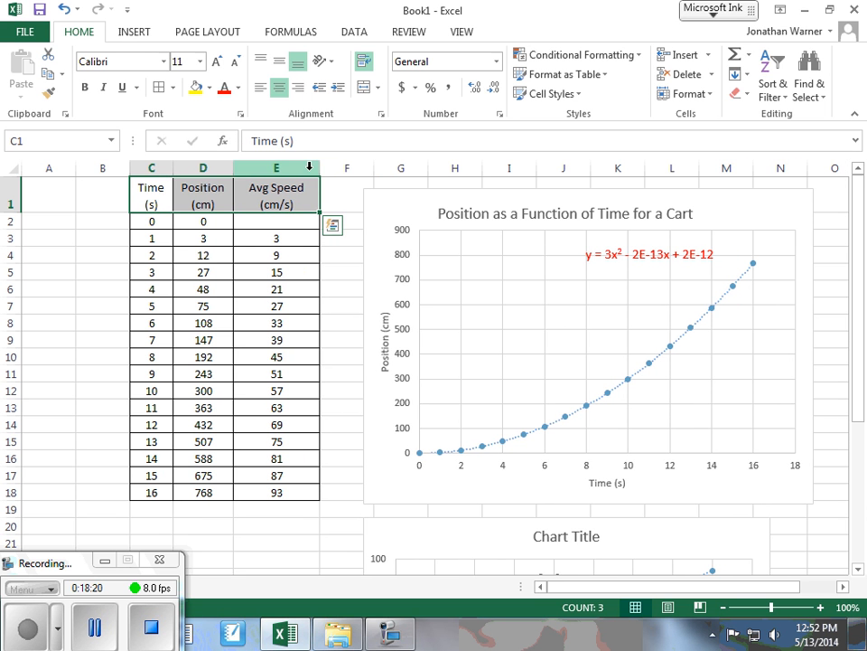
drag(319, 169, 296, 168)
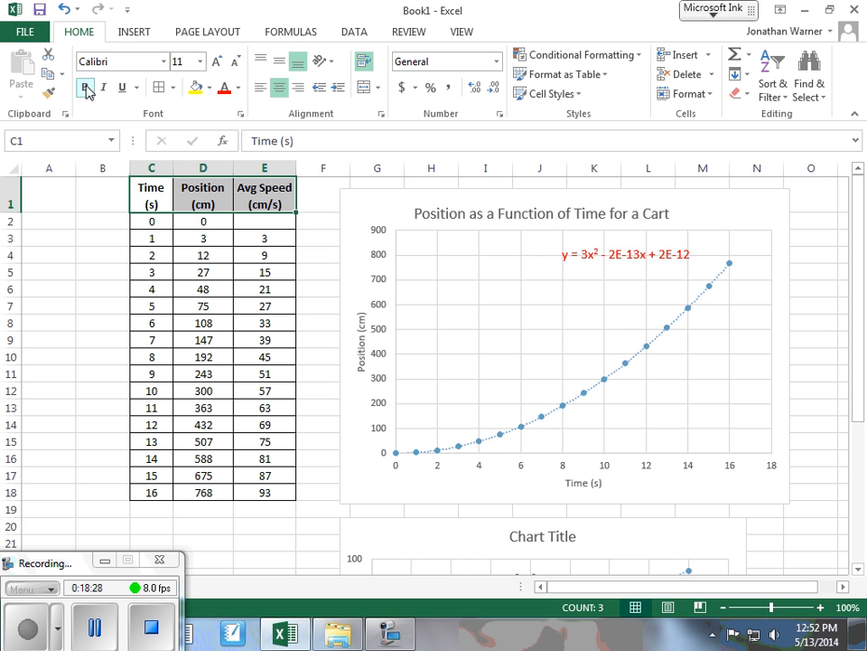
Step: Fill the header cells C1:E1 with yellow
click(135, 233)
drag(151, 198, 263, 191)
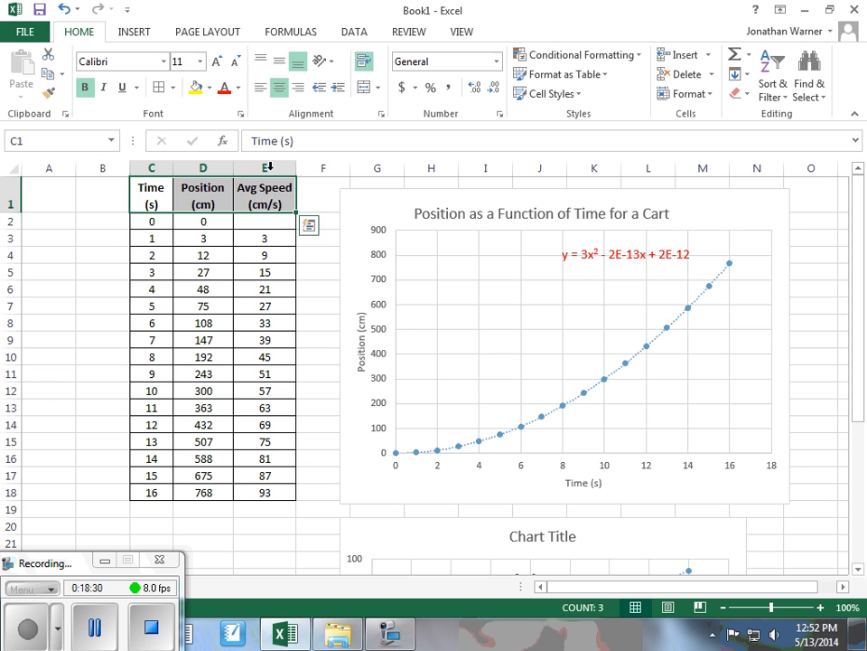
click(195, 87)
click(201, 284)
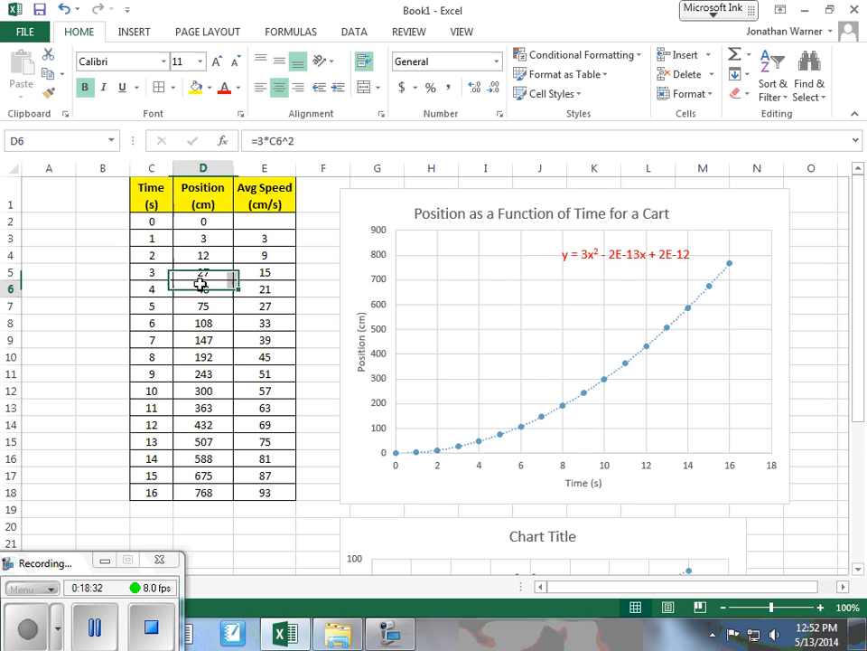
Step: Make header row 1 slightly taller and align the contents of C1:E18 vertically to the middle
drag(18, 213, 17, 222)
click(152, 202)
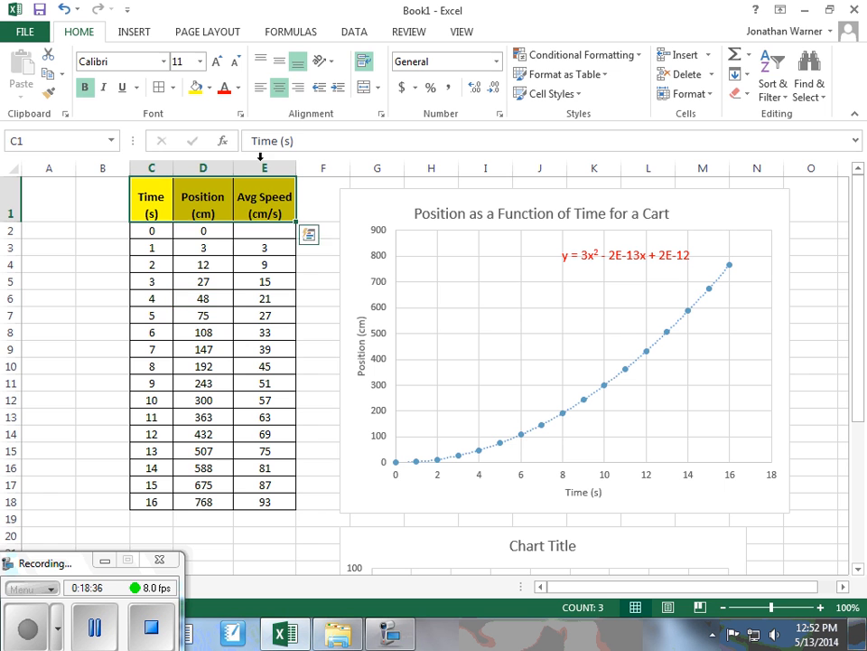
drag(151, 200, 280, 498)
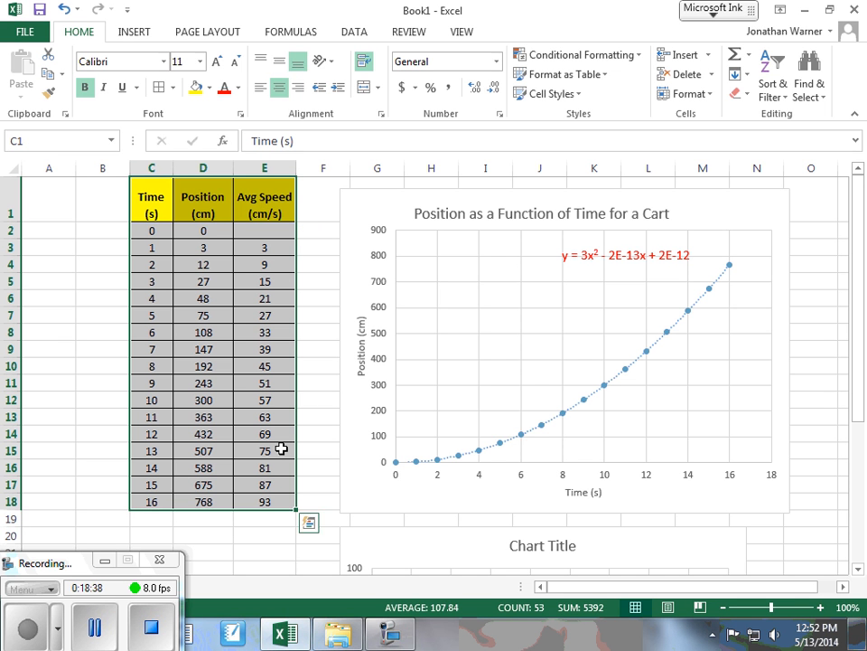
click(281, 62)
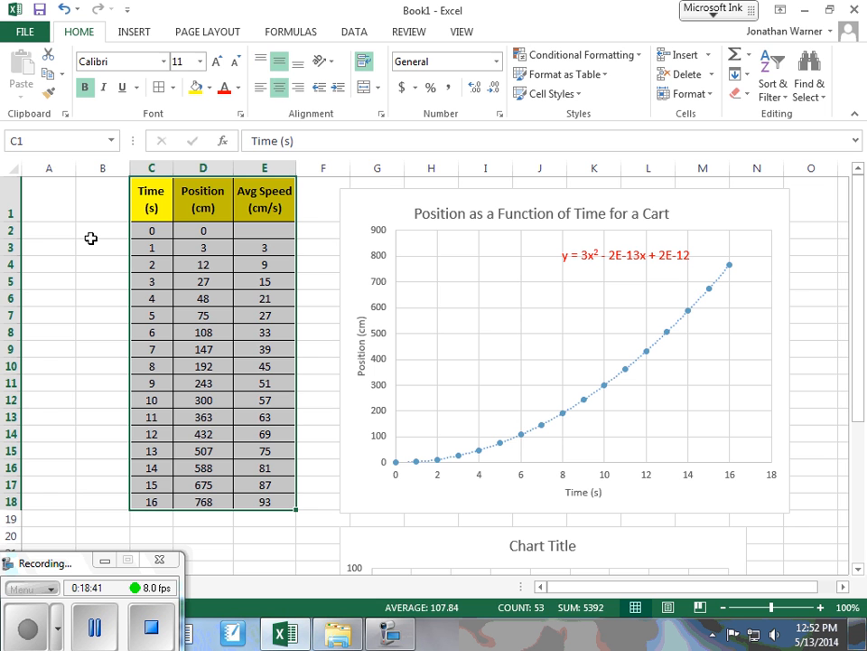
Step: Set rows 1 to 18 together to one equal height, taller than the current data rows
drag(13, 215, 4, 500)
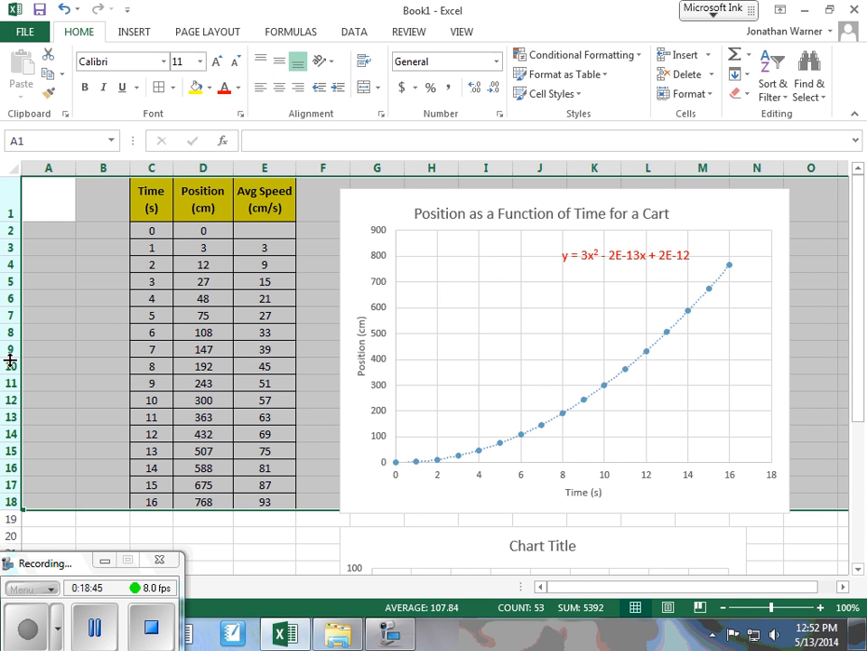
drag(10, 361, 7, 366)
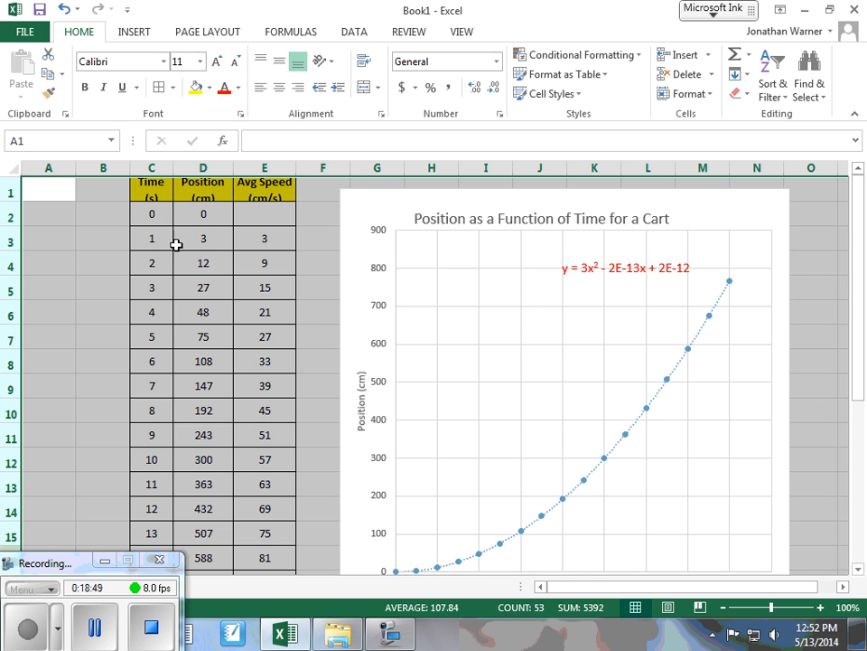
click(206, 242)
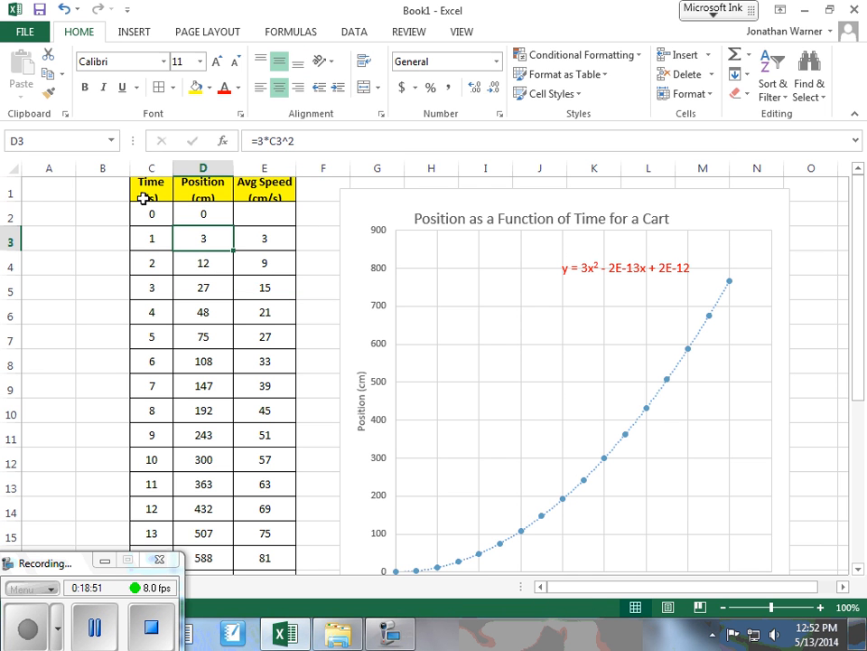
Step: Increase the height of header row 1 to about double so both lines of each header fit
click(9, 193)
drag(9, 203, 10, 225)
click(252, 258)
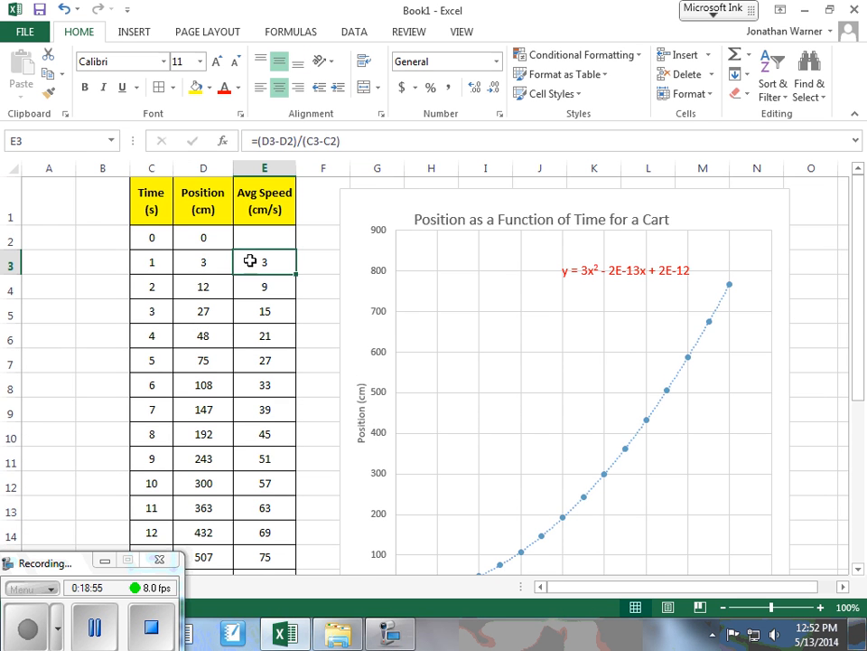
Step: Select data rows 2 to 18 and reduce them together to a slightly smaller equal height
scroll(448, 354, down, 9)
scroll(447, 354, up, 7)
scroll(447, 354, up, 2)
scroll(447, 354, down, 2)
scroll(447, 355, up, 2)
drag(11, 239, 8, 491)
scroll(271, 320, up, 2)
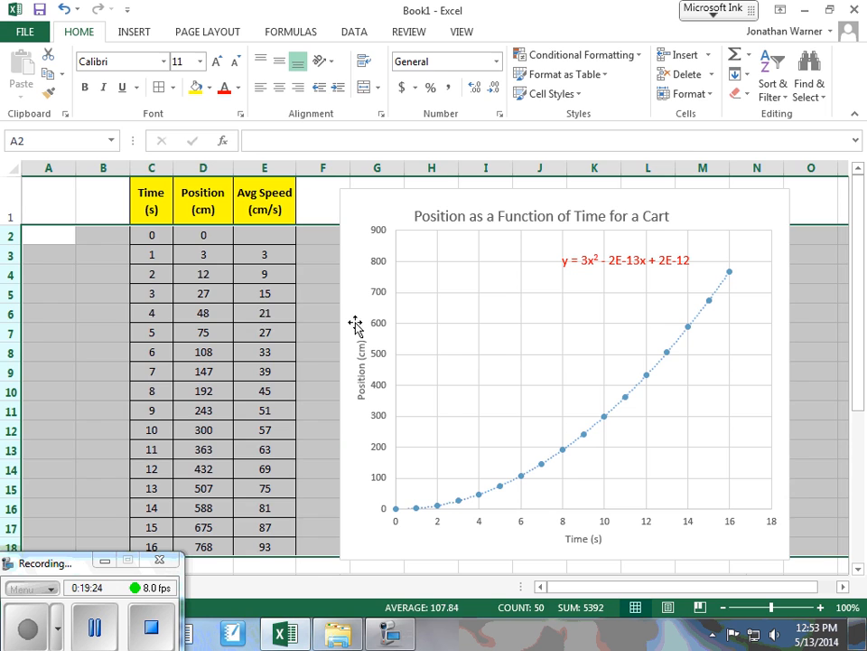